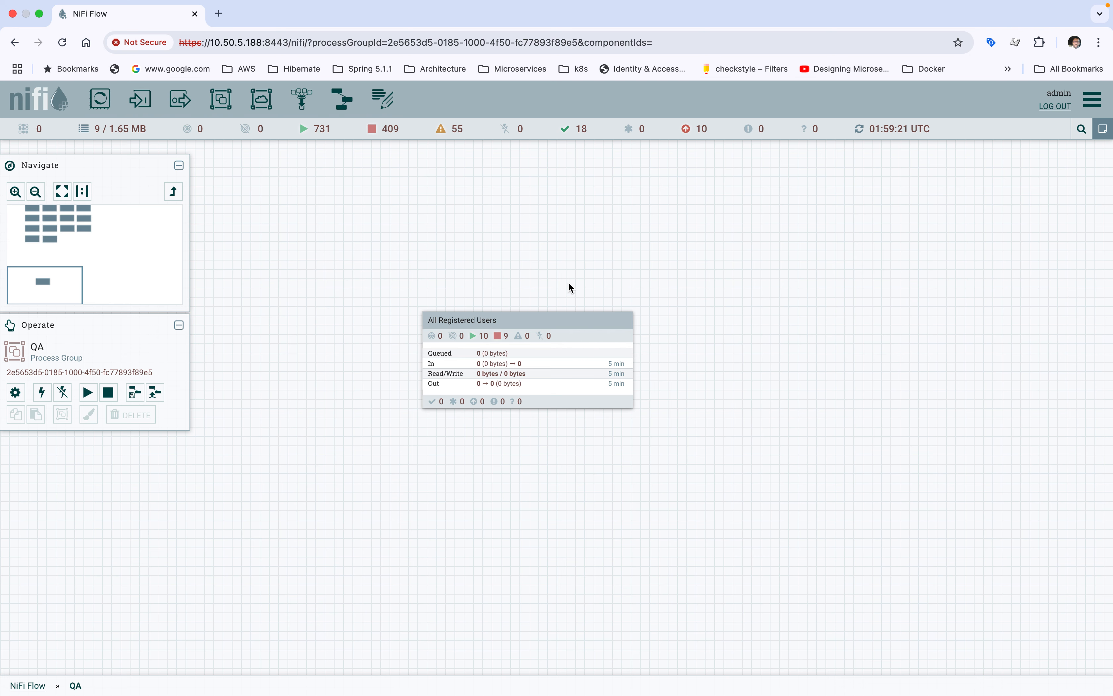
# Step: Enter the All Registered Users process group and look over its flow from Fetch Registered Users down to the email processors
pyautogui.moveTo(511, 322)
pyautogui.doubleClick(504, 325)
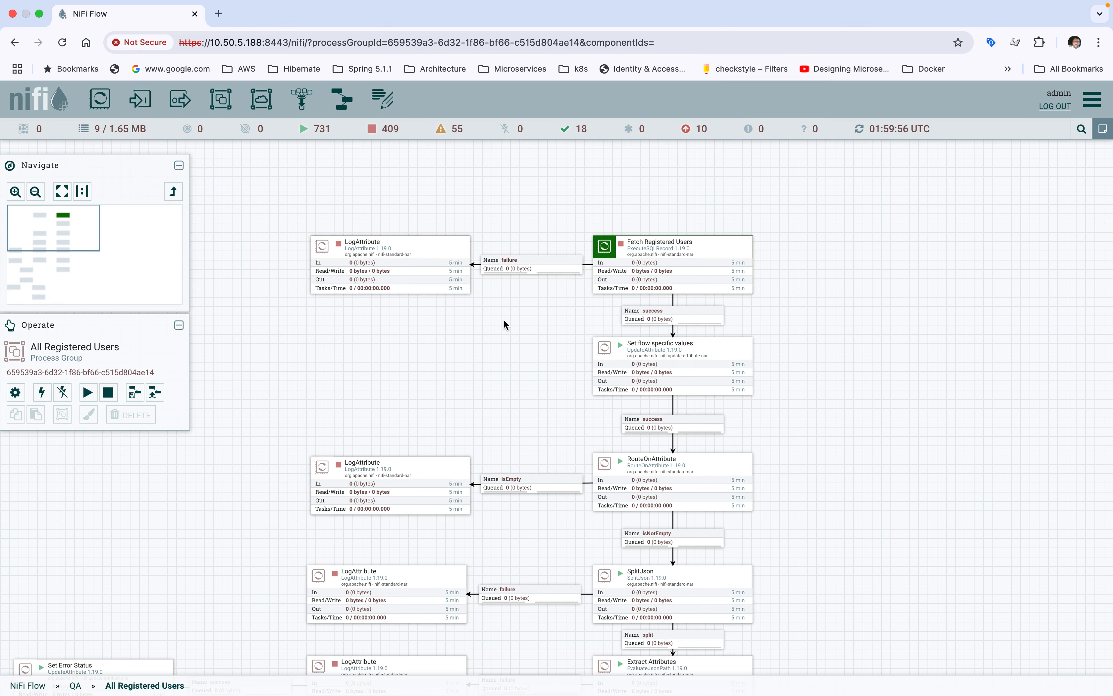
pyautogui.moveTo(895, 324); pyautogui.dragTo(813, 259)
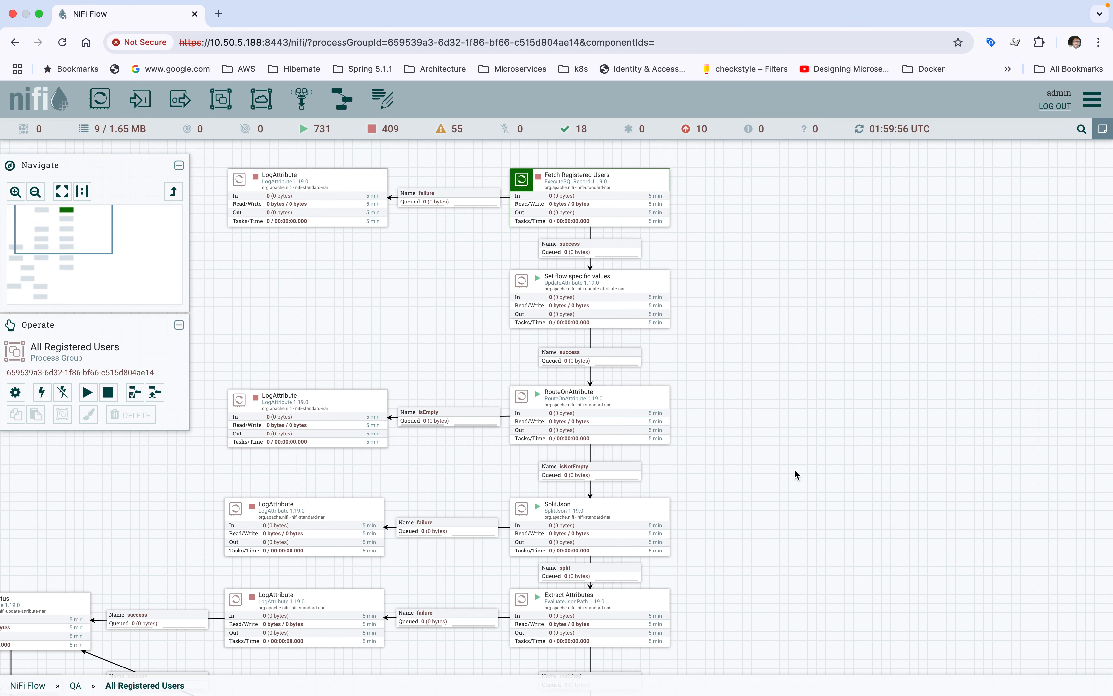
pyautogui.moveTo(795, 468); pyautogui.dragTo(805, 357)
pyautogui.scroll(-10, 777, 389)
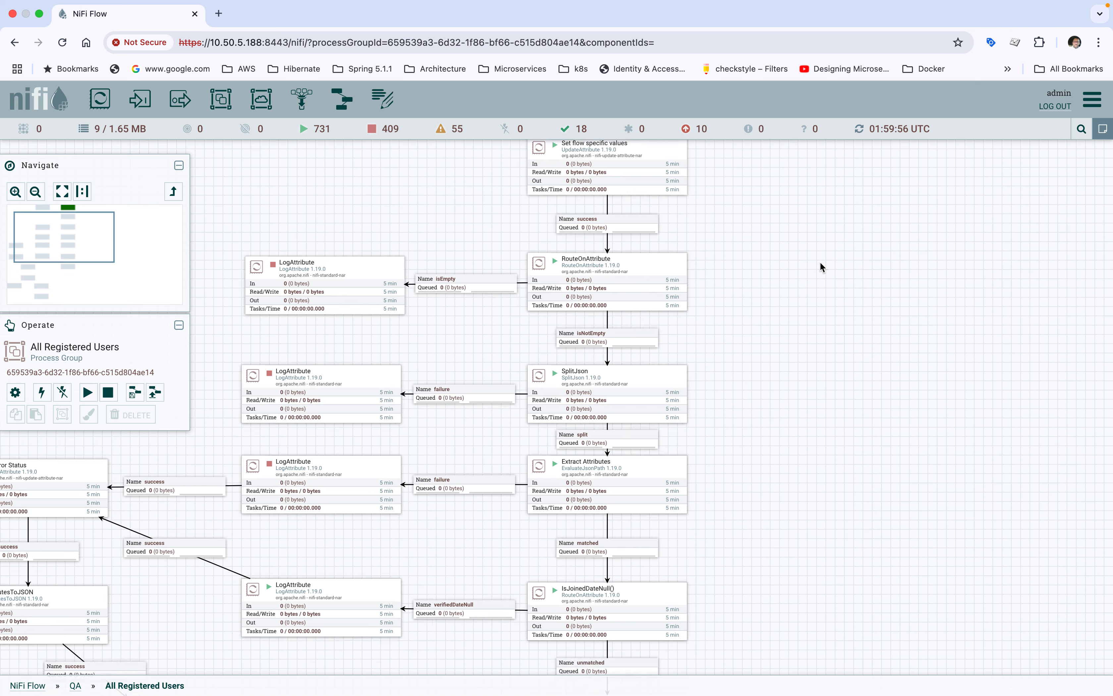
pyautogui.scroll(-6, 790, 451)
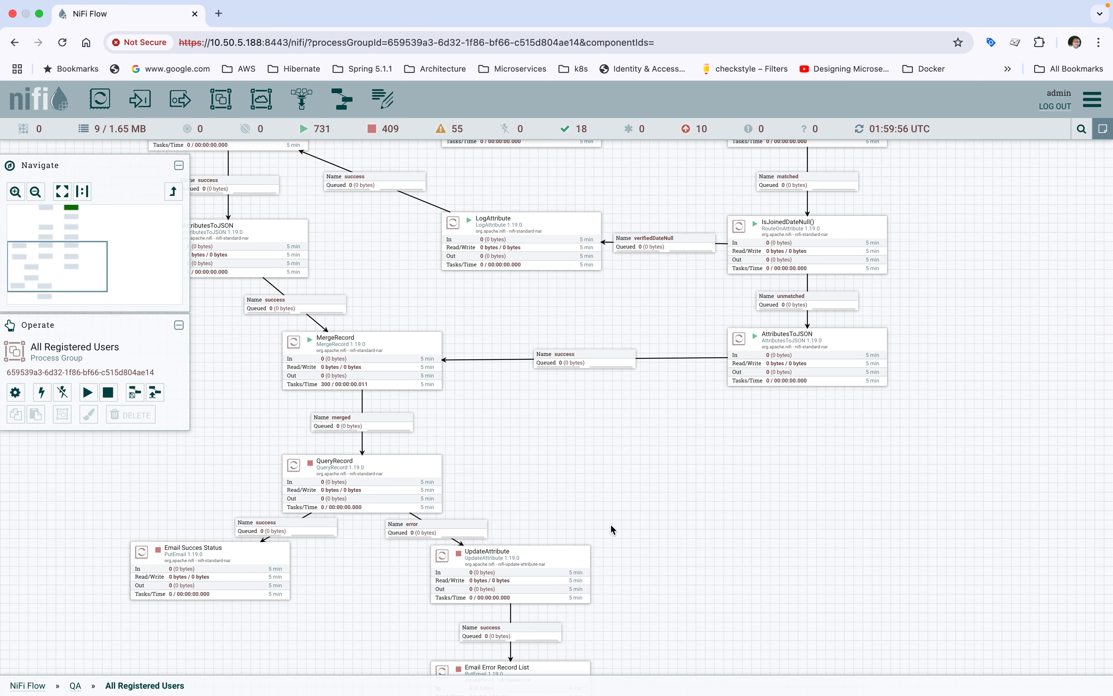
pyautogui.scroll(-4, 610, 524)
pyautogui.moveTo(682, 475); pyautogui.dragTo(663, 627)
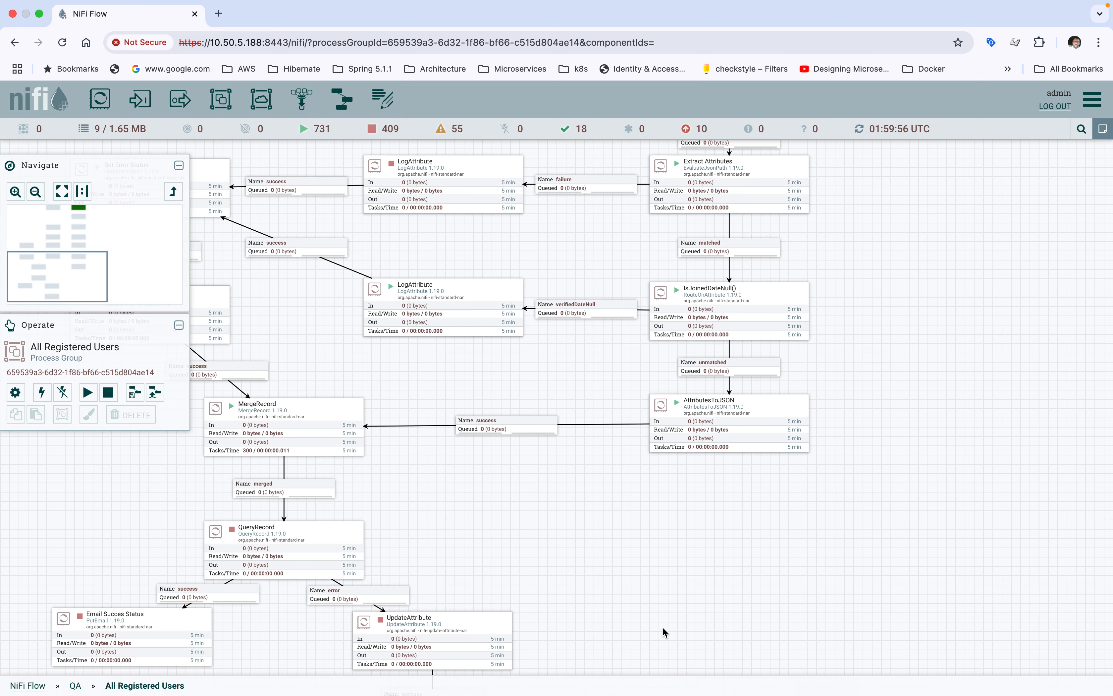
pyautogui.moveTo(918, 271); pyautogui.dragTo(853, 449)
pyautogui.moveTo(878, 273); pyautogui.dragTo(830, 415)
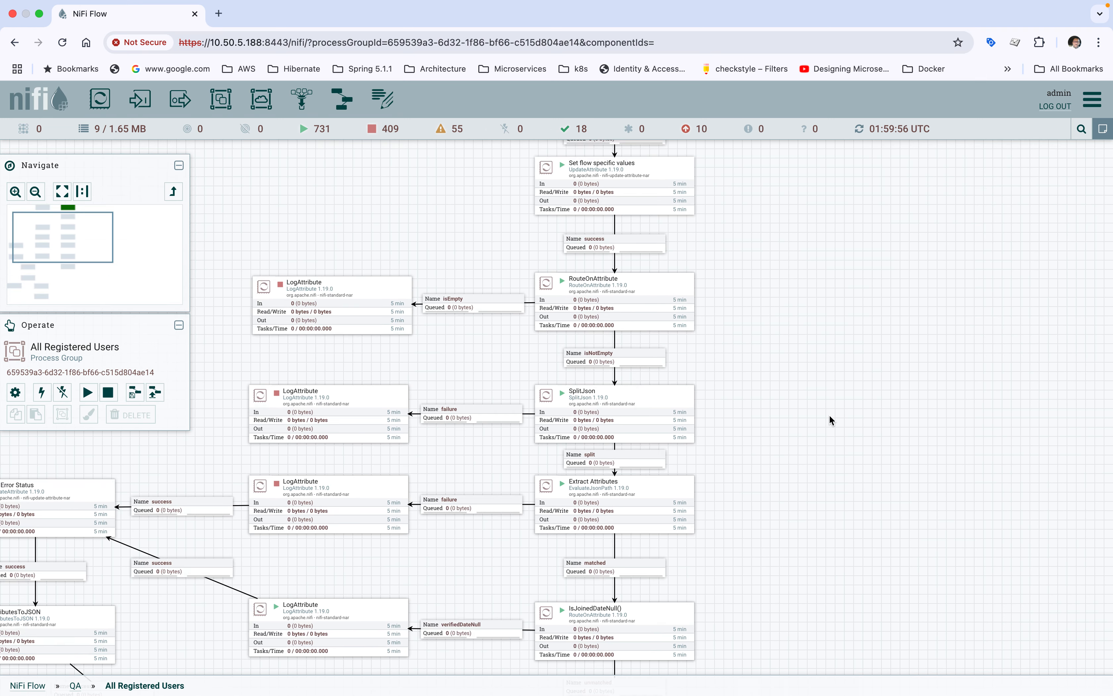
pyautogui.moveTo(839, 253); pyautogui.dragTo(760, 426)
pyautogui.moveTo(758, 328); pyautogui.dragTo(776, 366)
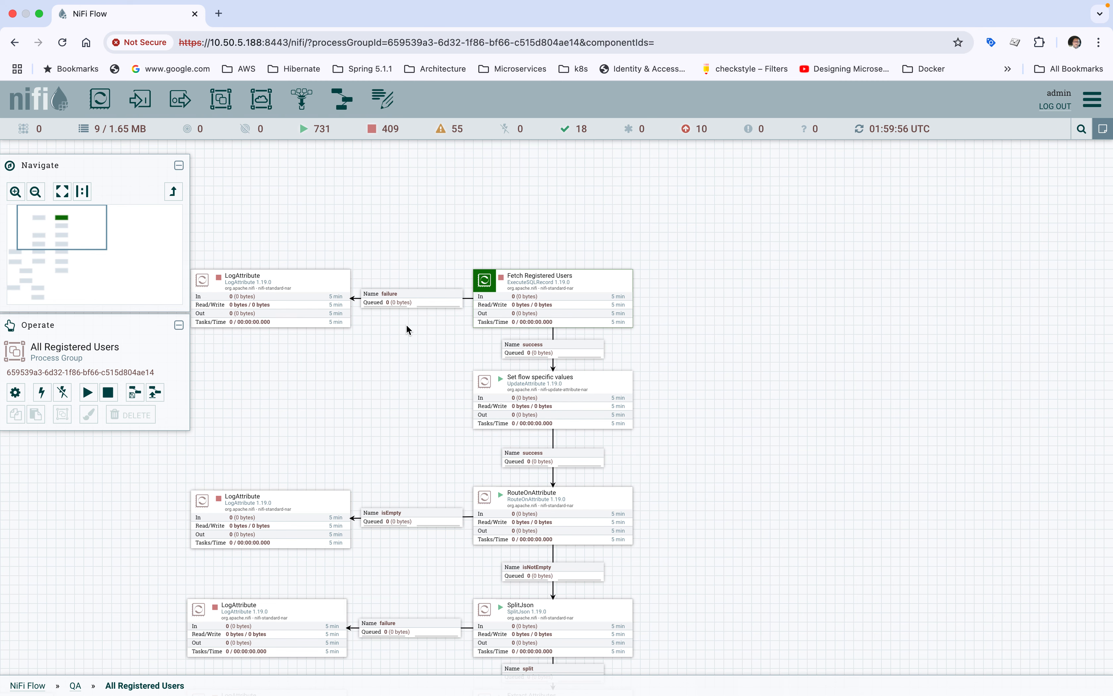
# Step: Open the Fetch Registered Users processor's configuration and review its scheduling and properties
pyautogui.click(535, 288)
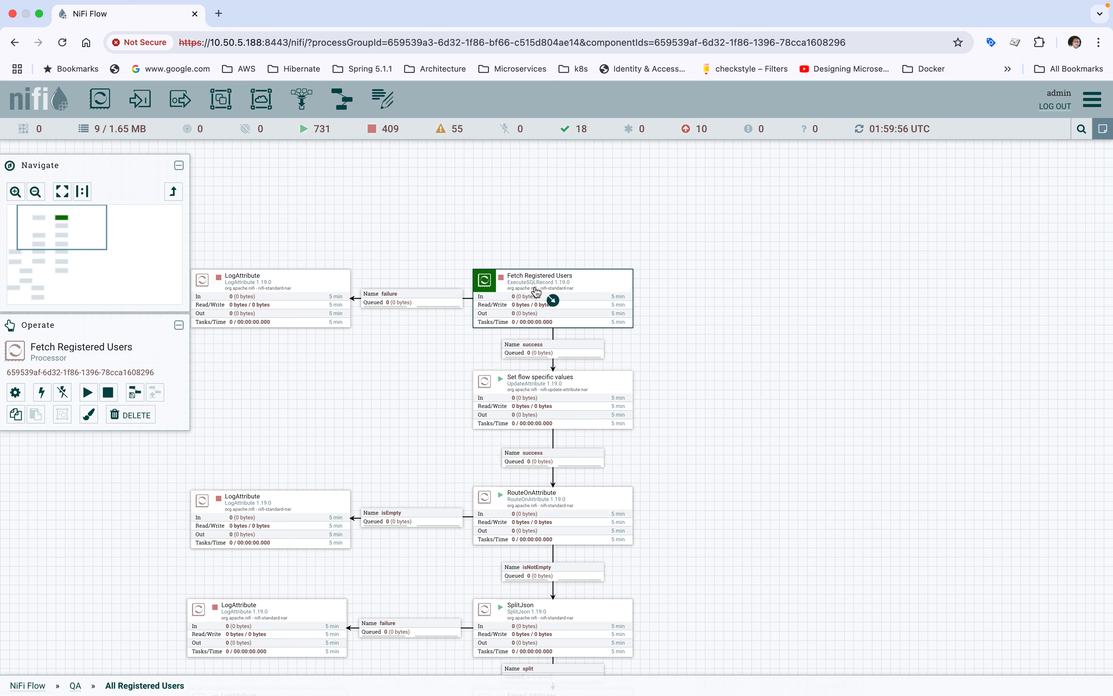
pyautogui.doubleClick(535, 289)
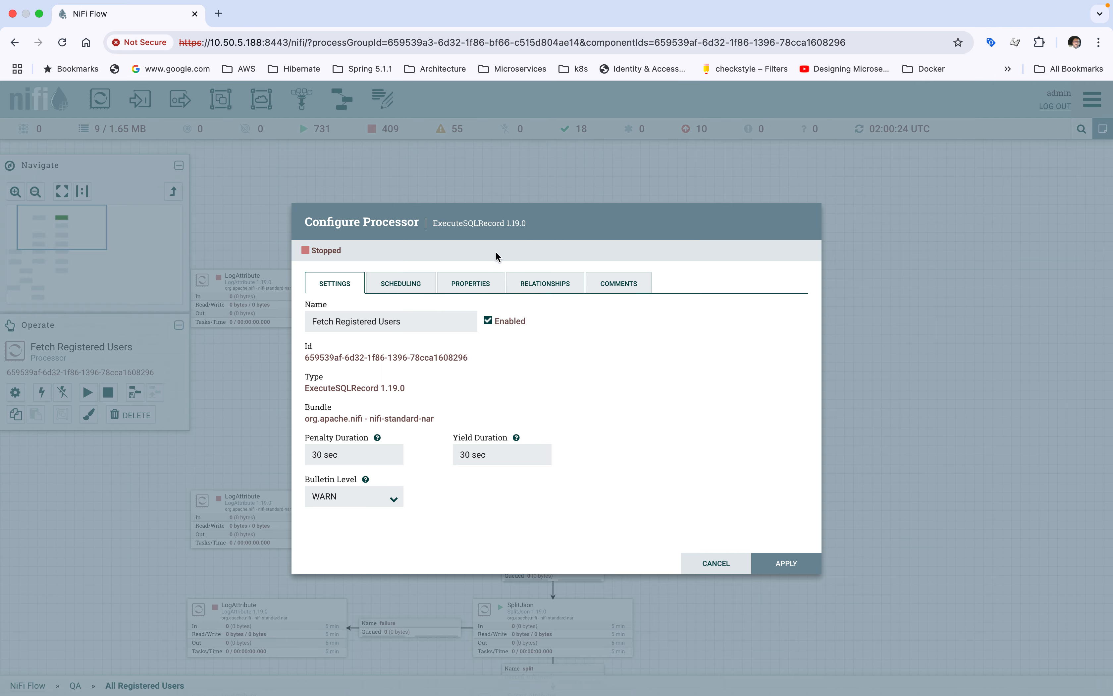
pyautogui.click(392, 287)
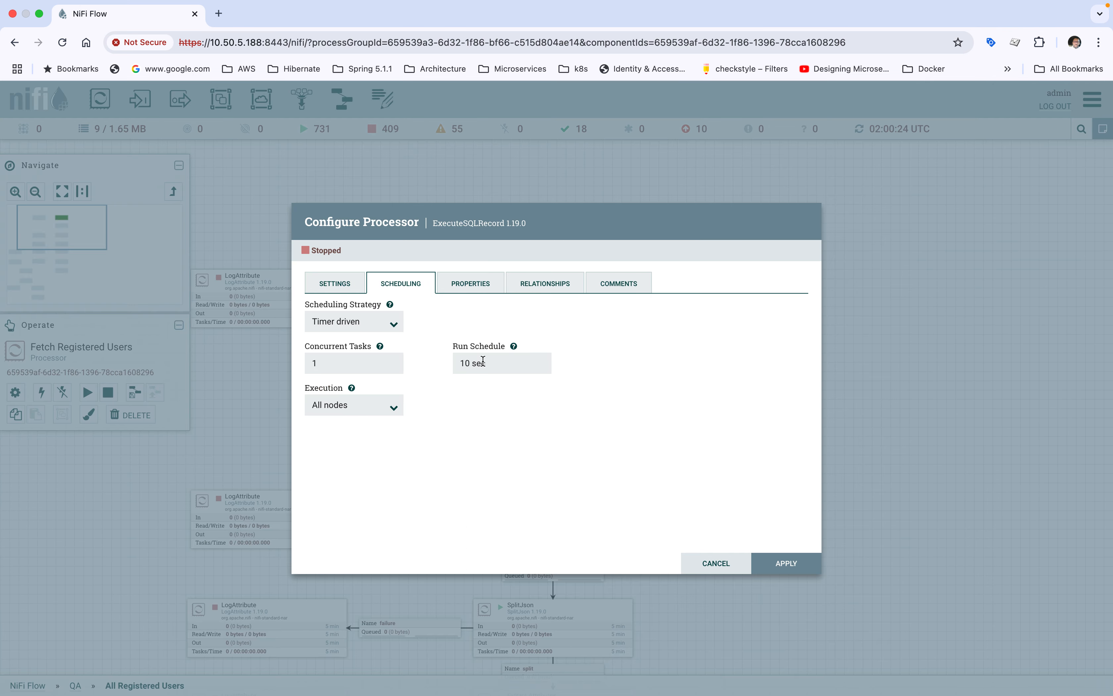
pyautogui.click(468, 284)
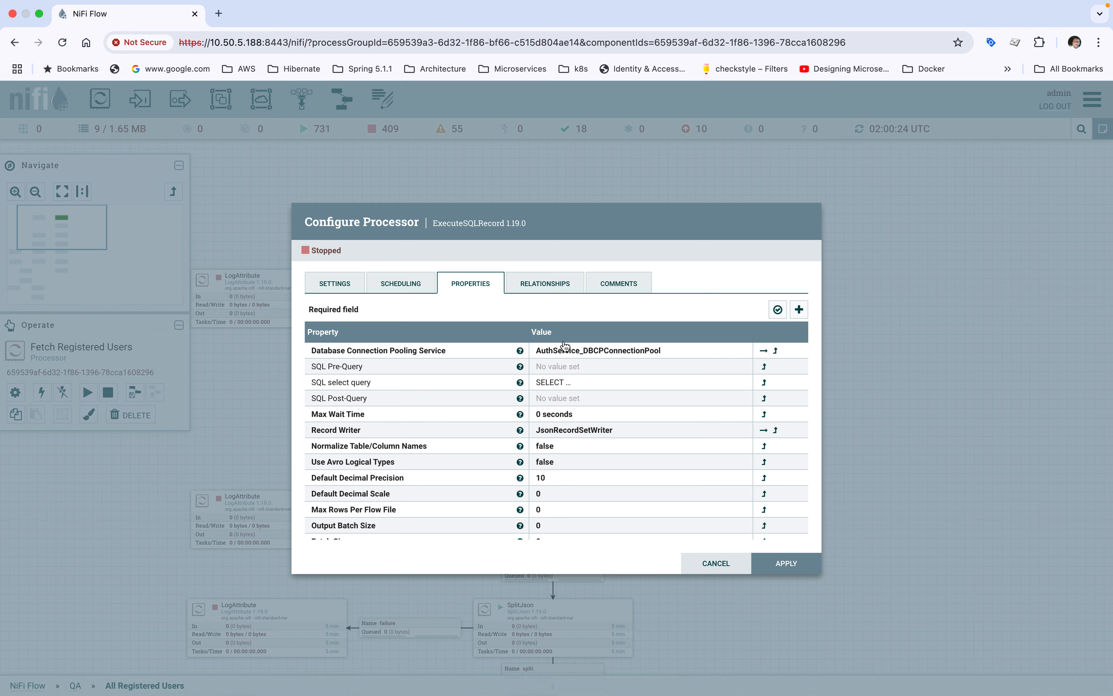
# Step: Examine the full SQL select query of Fetch Registered Users in an enlarged editor, then close the processor configuration
pyautogui.click(554, 382)
pyautogui.moveTo(553, 383); pyautogui.dragTo(396, 192)
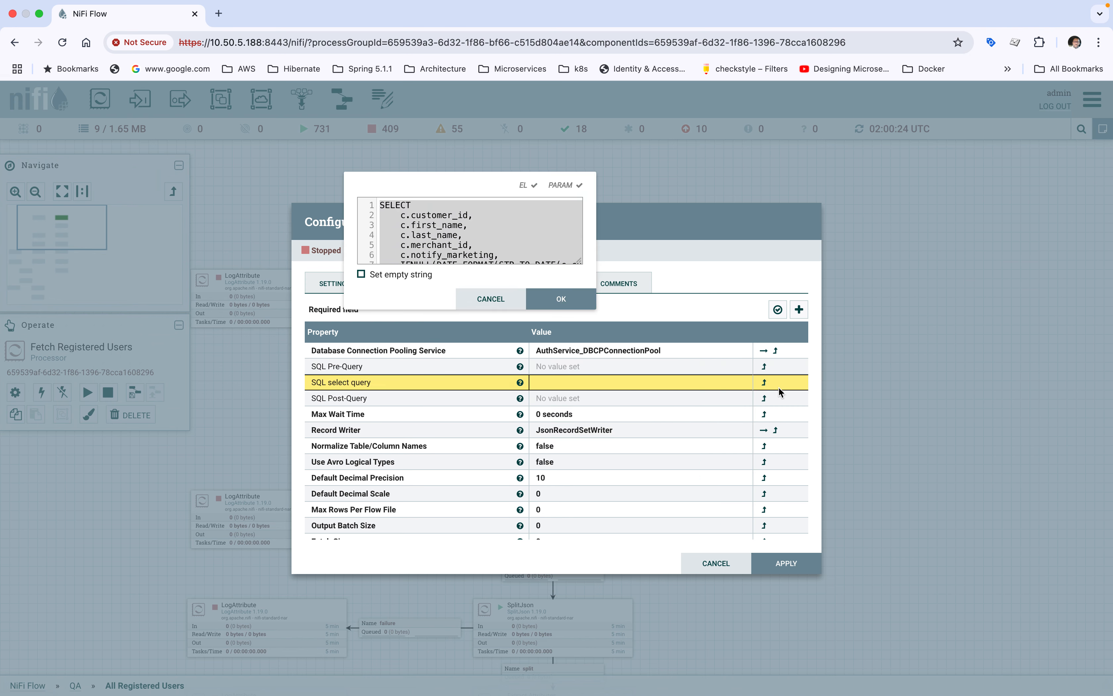
pyautogui.moveTo(580, 258); pyautogui.dragTo(1067, 505)
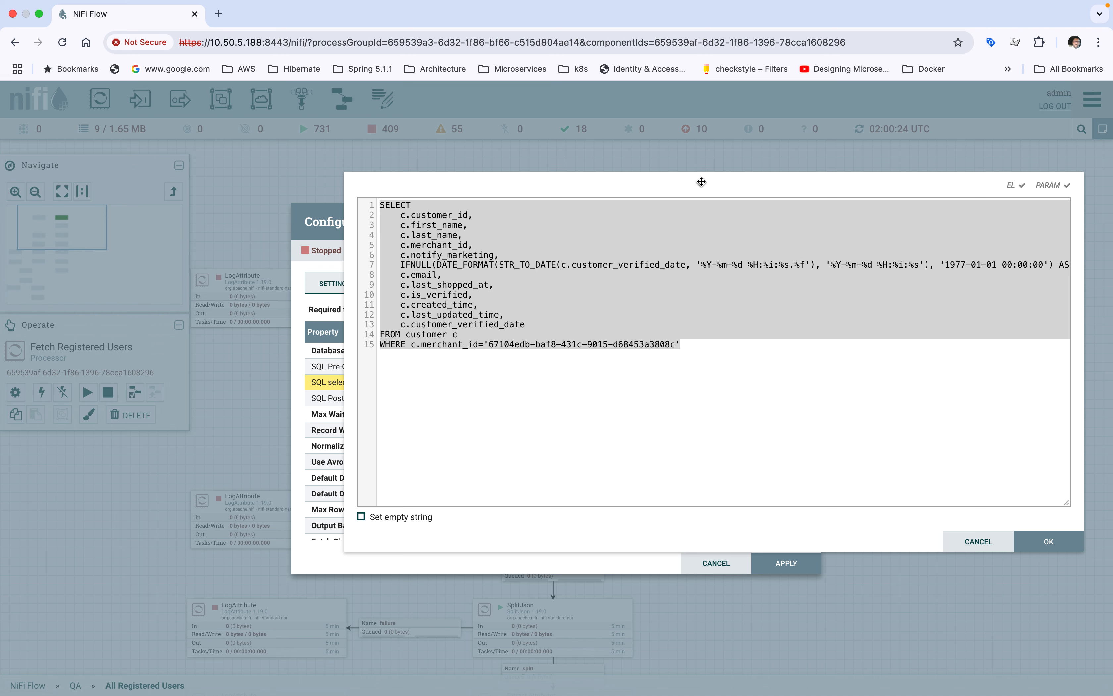
pyautogui.moveTo(696, 189); pyautogui.dragTo(644, 190)
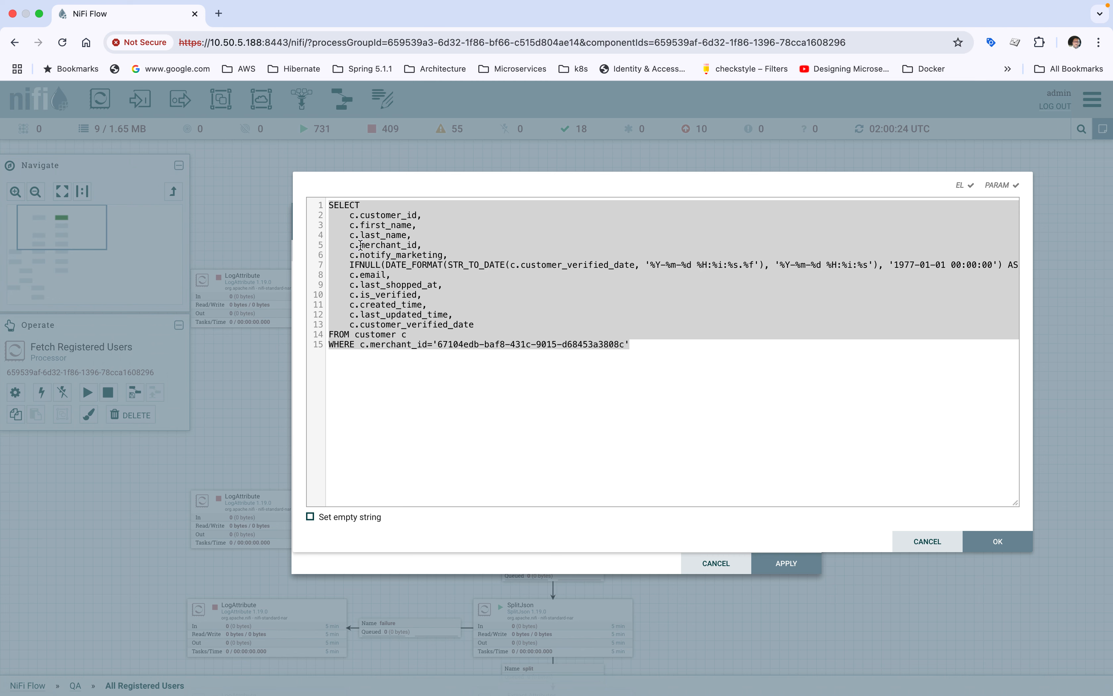
pyautogui.click(377, 304)
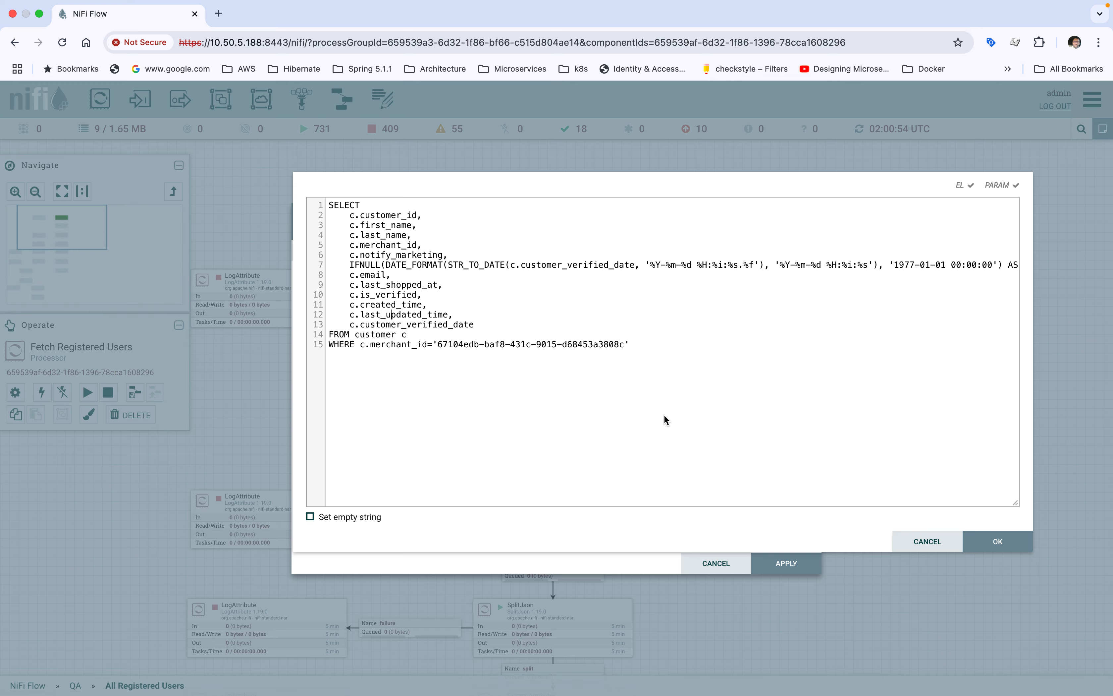
pyautogui.click(990, 541)
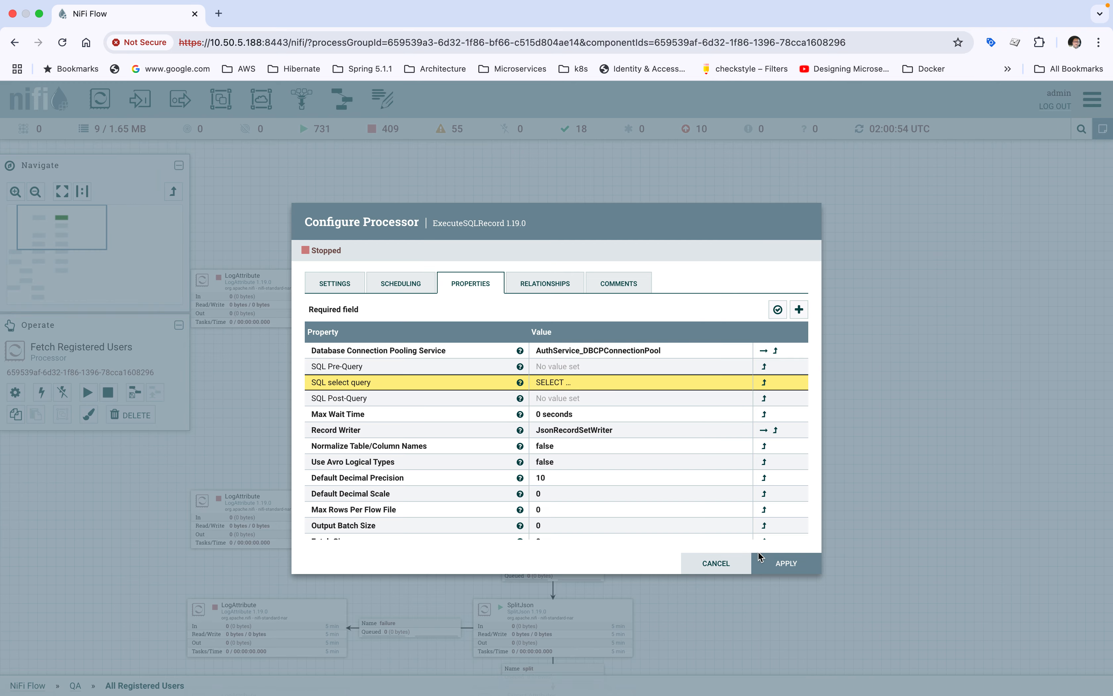
pyautogui.click(777, 575)
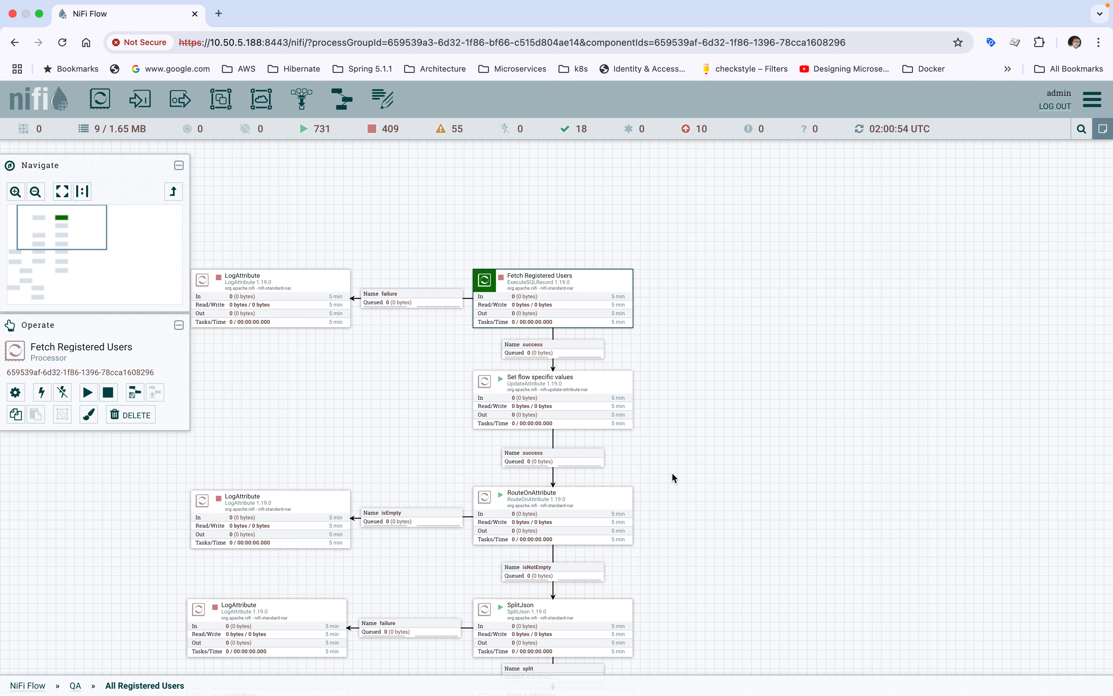
# Step: Review the df_name and status properties of the Set flow specific values processor and close its details
pyautogui.click(594, 393)
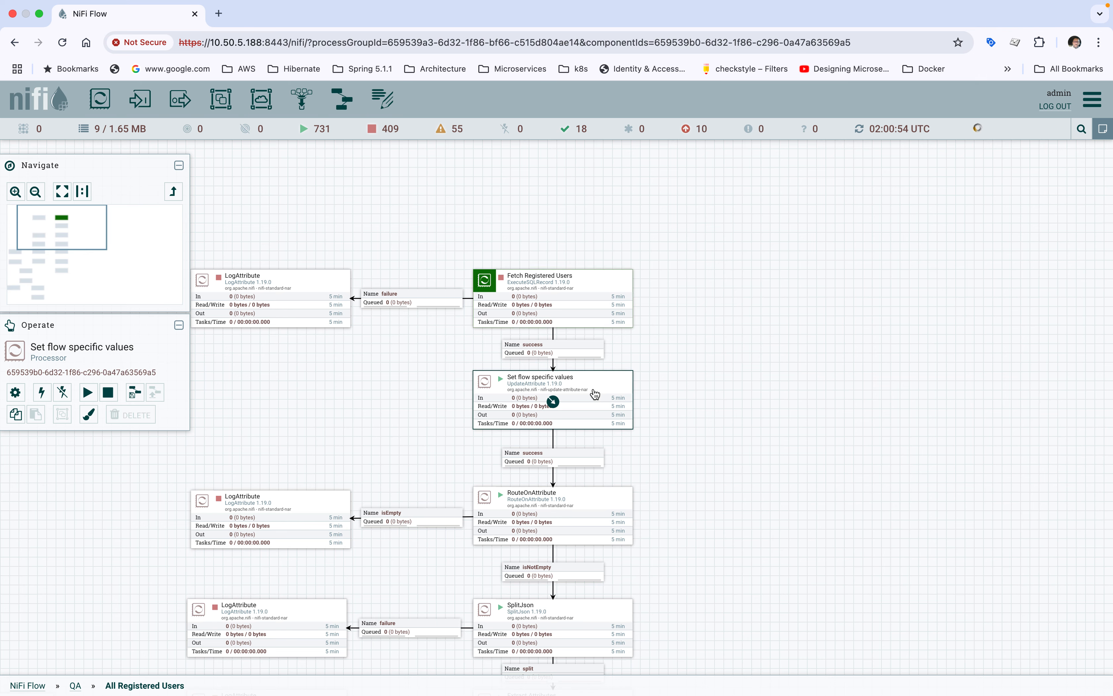
pyautogui.doubleClick(595, 394)
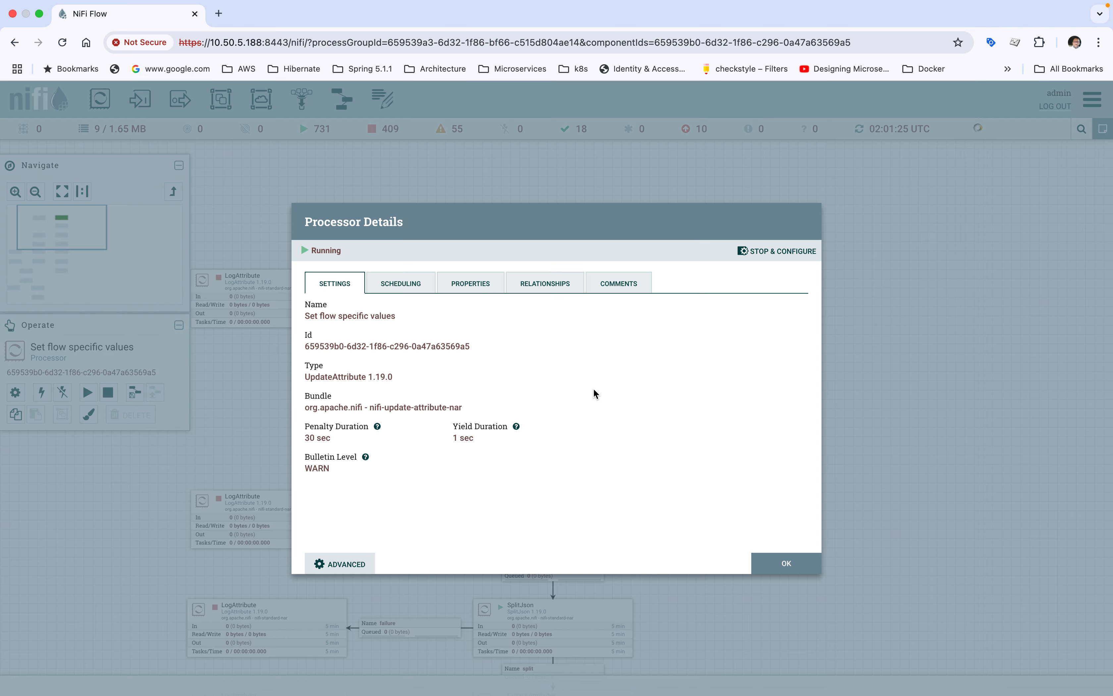
pyautogui.click(411, 295)
pyautogui.click(460, 291)
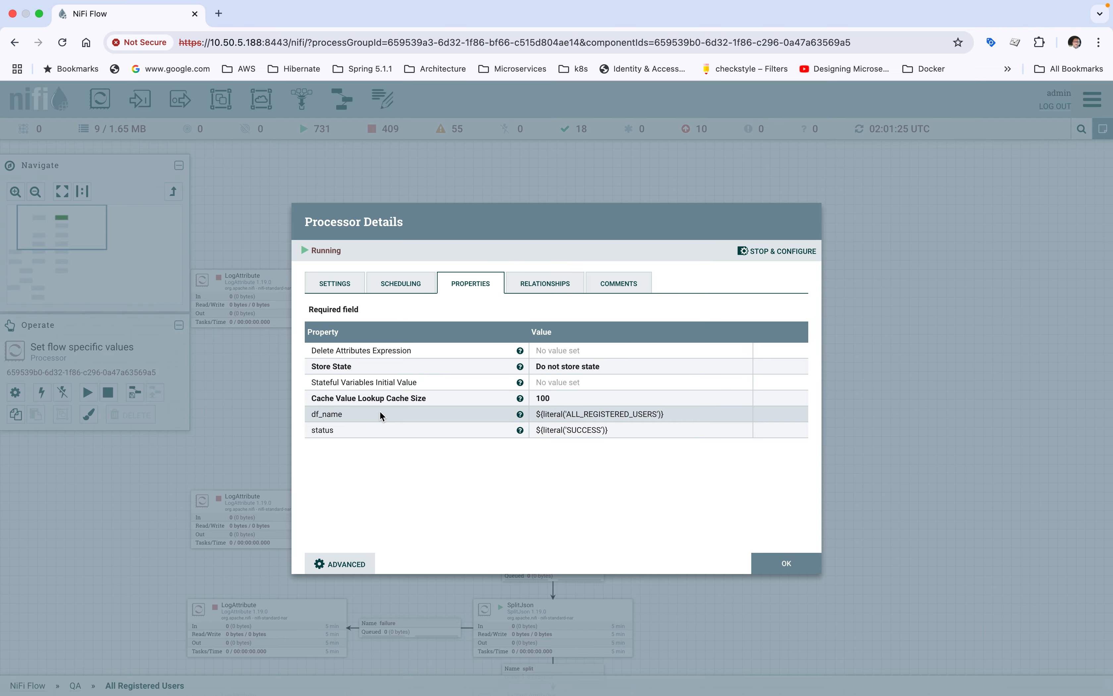
pyautogui.click(767, 566)
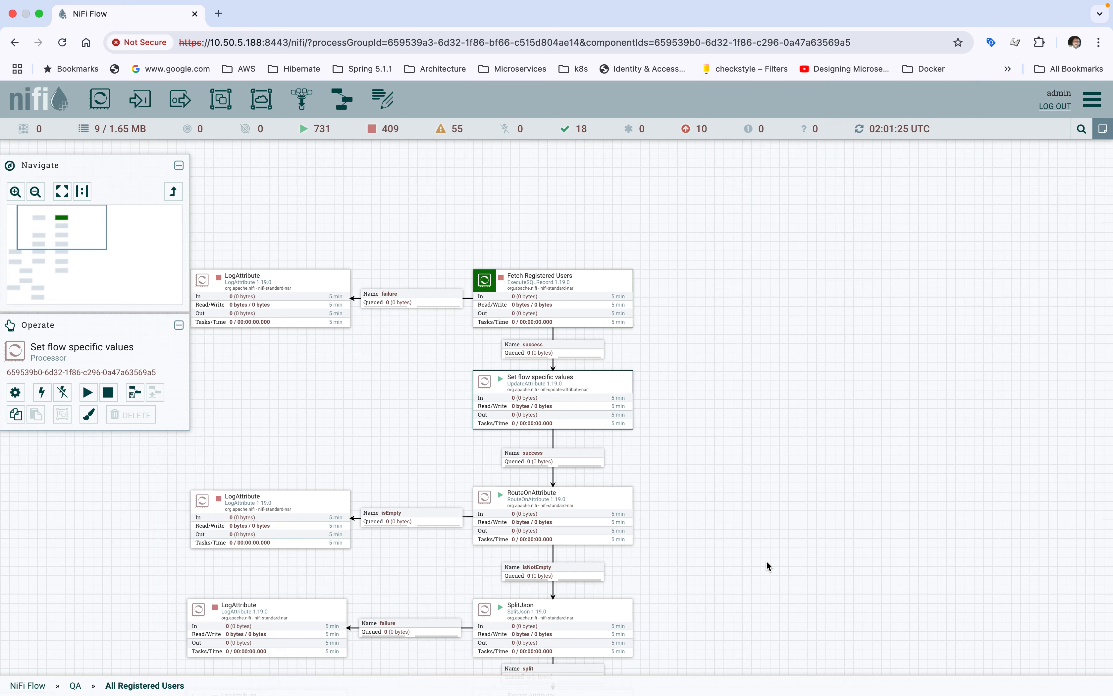
pyautogui.doubleClick(528, 388)
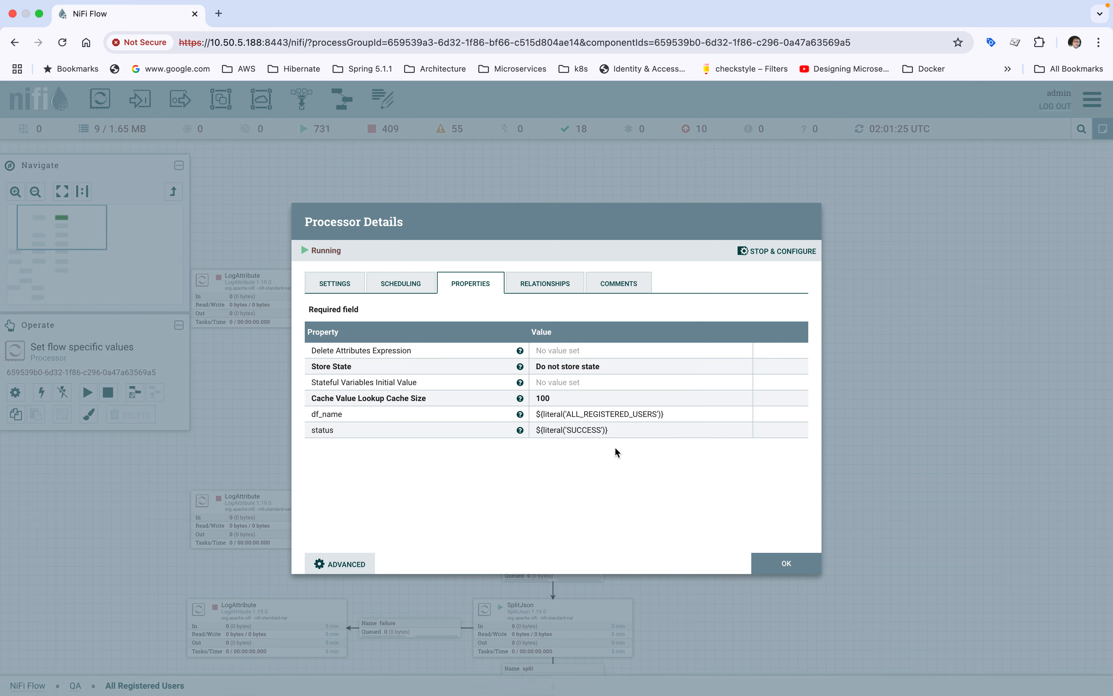
pyautogui.click(766, 561)
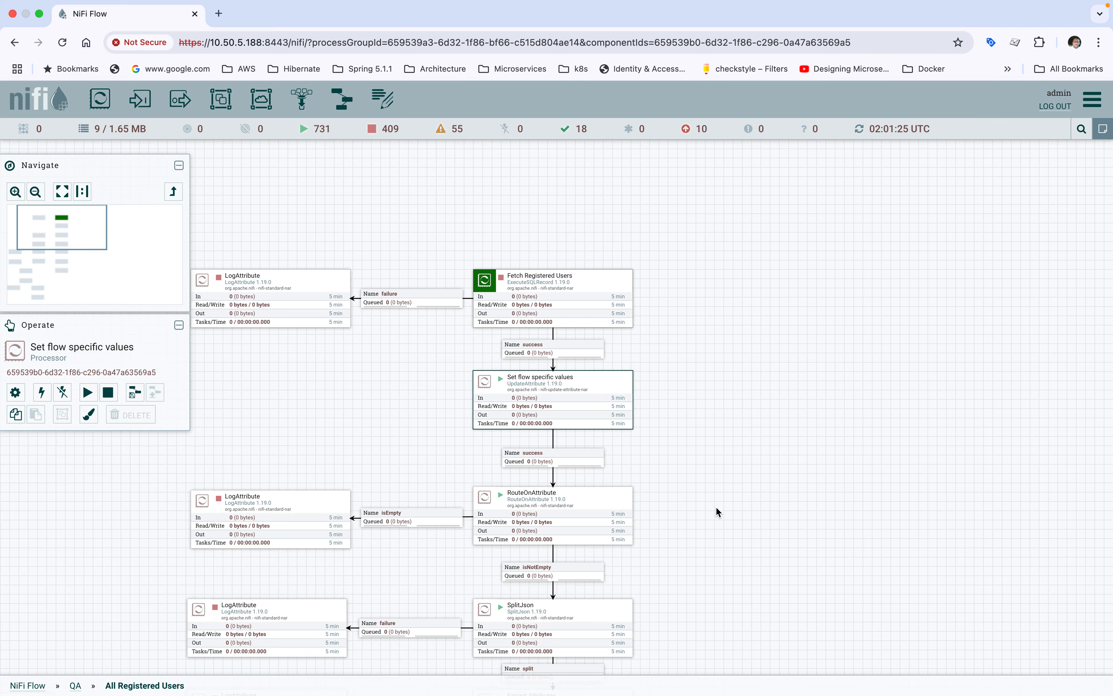
# Step: Check the isEmpty and isNotEmpty routing properties of the RouteOnAttribute processor below Set flow specific values, and close its details
pyautogui.scroll(-5, 716, 414)
pyautogui.click(579, 413)
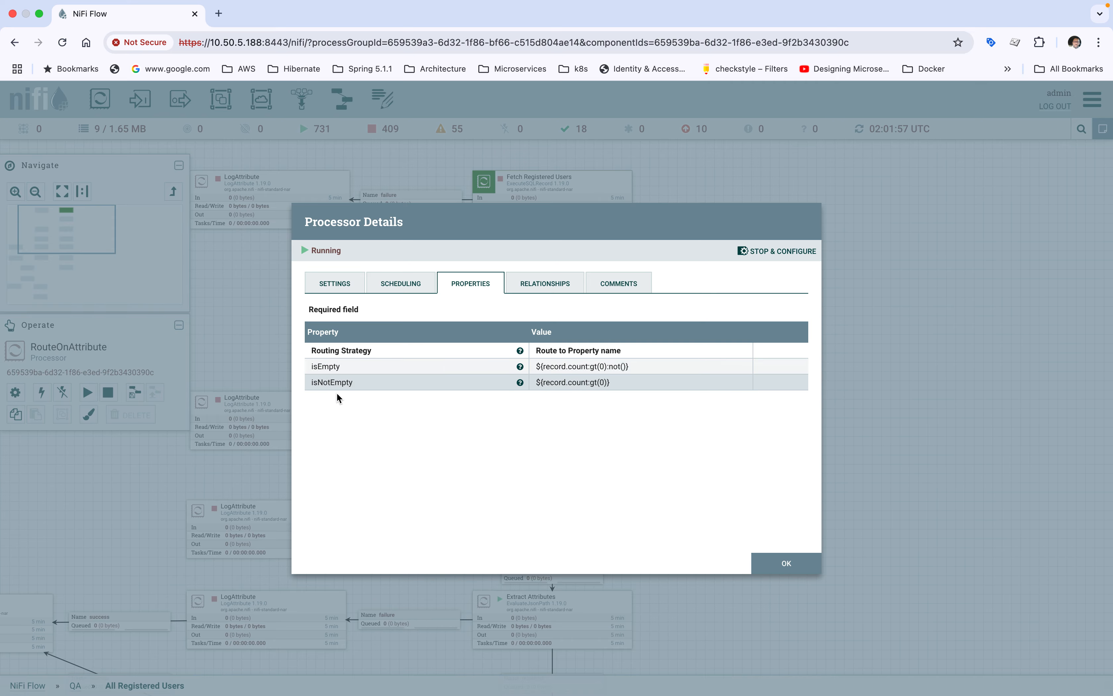
pyautogui.click(782, 561)
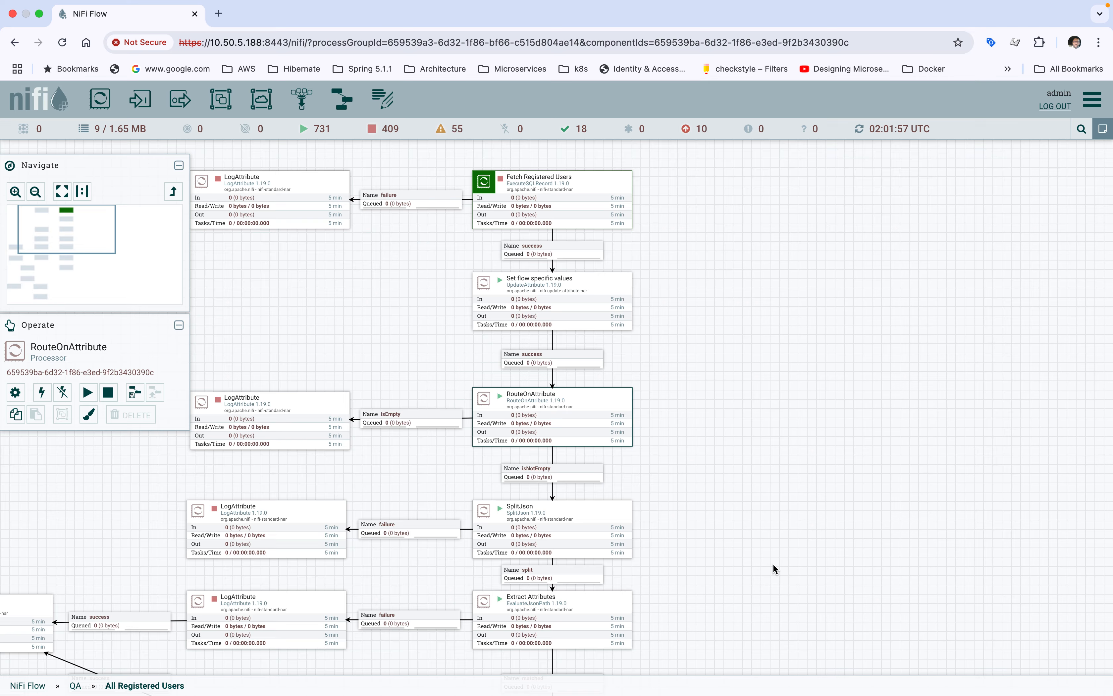
# Step: Trace RouteOnAttribute's isEmpty branch to LogAttribute and its isNotEmpty branch to SplitJson on the canvas
pyautogui.moveTo(701, 464); pyautogui.dragTo(748, 396)
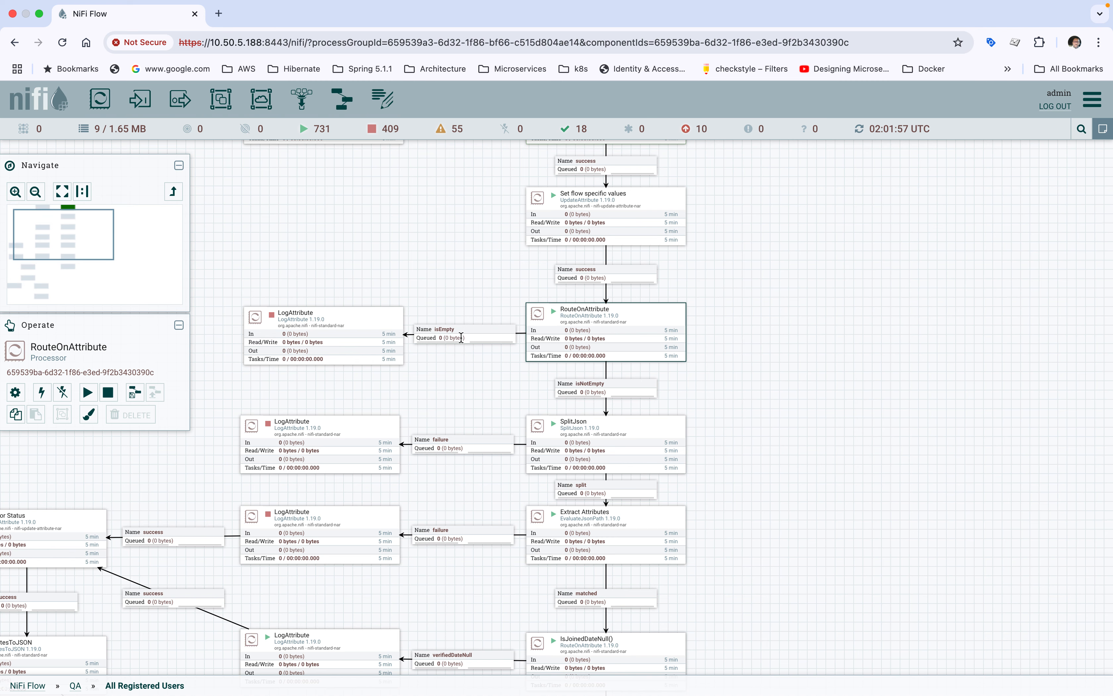
pyautogui.click(452, 338)
pyautogui.click(339, 326)
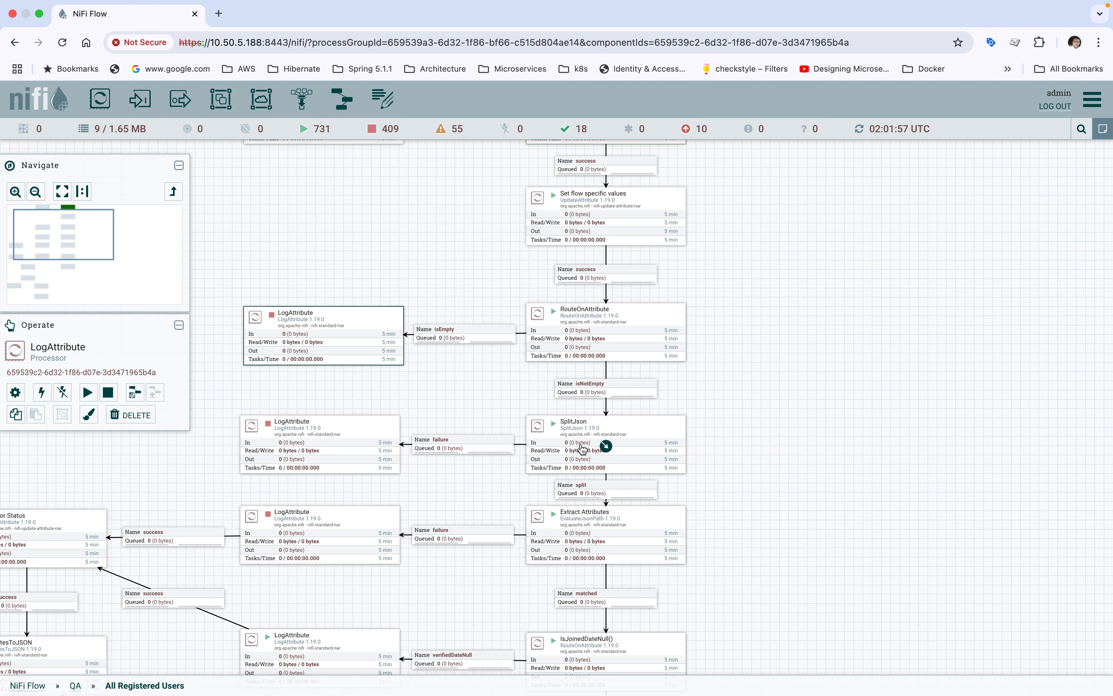
pyautogui.moveTo(738, 467); pyautogui.dragTo(735, 414)
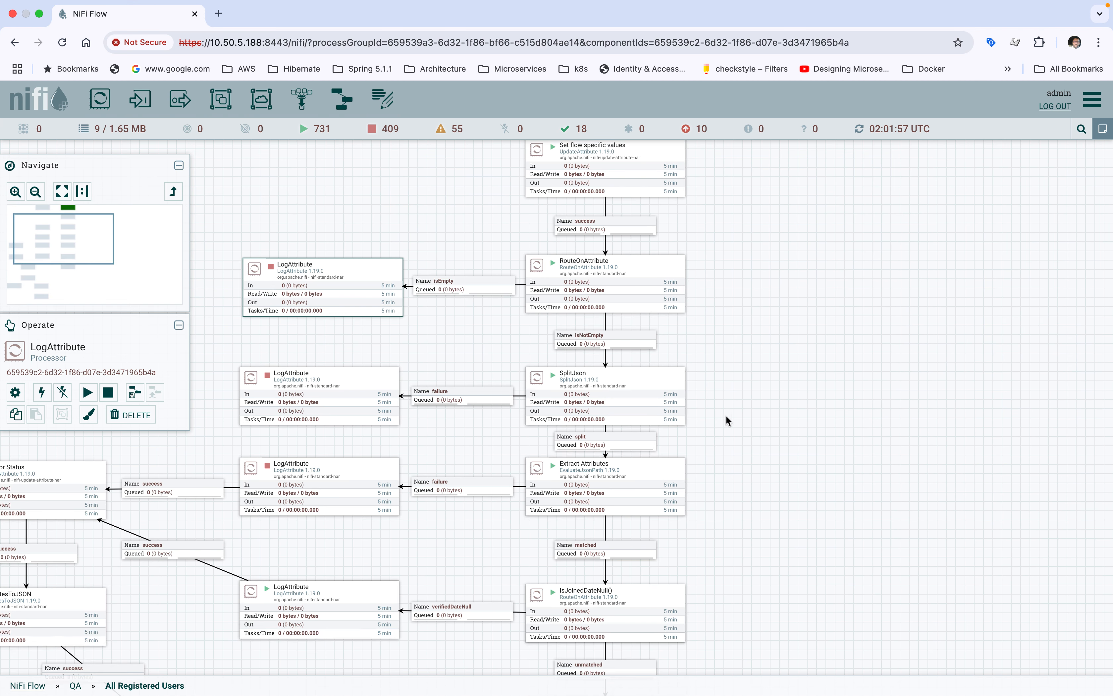
pyautogui.click(641, 391)
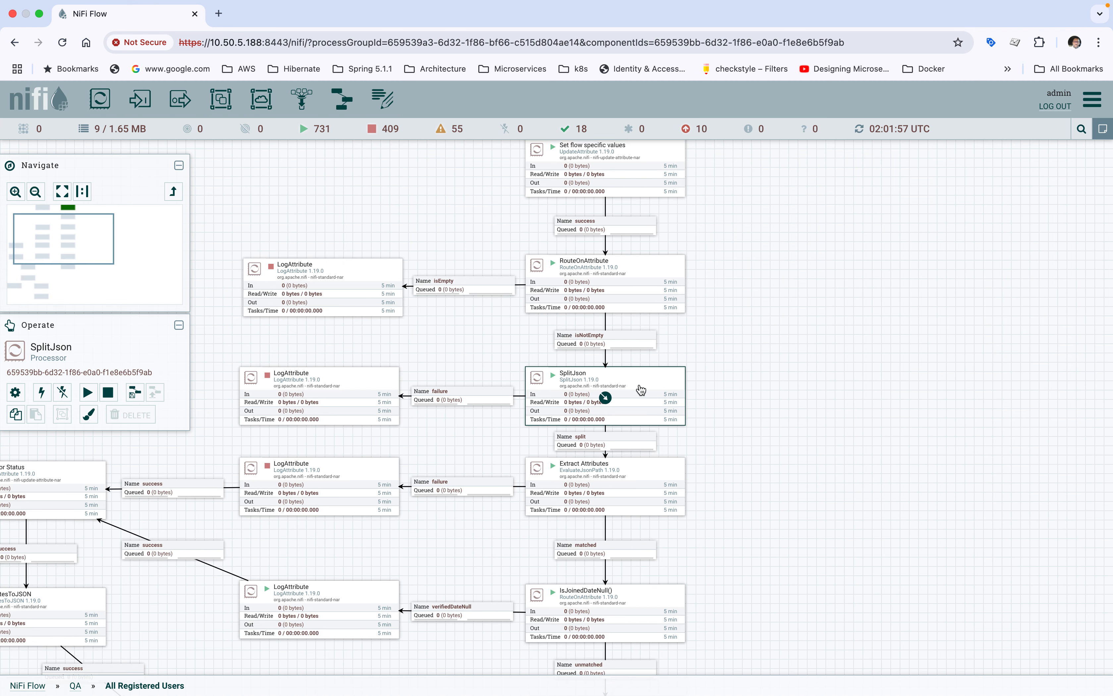
pyautogui.click(616, 265)
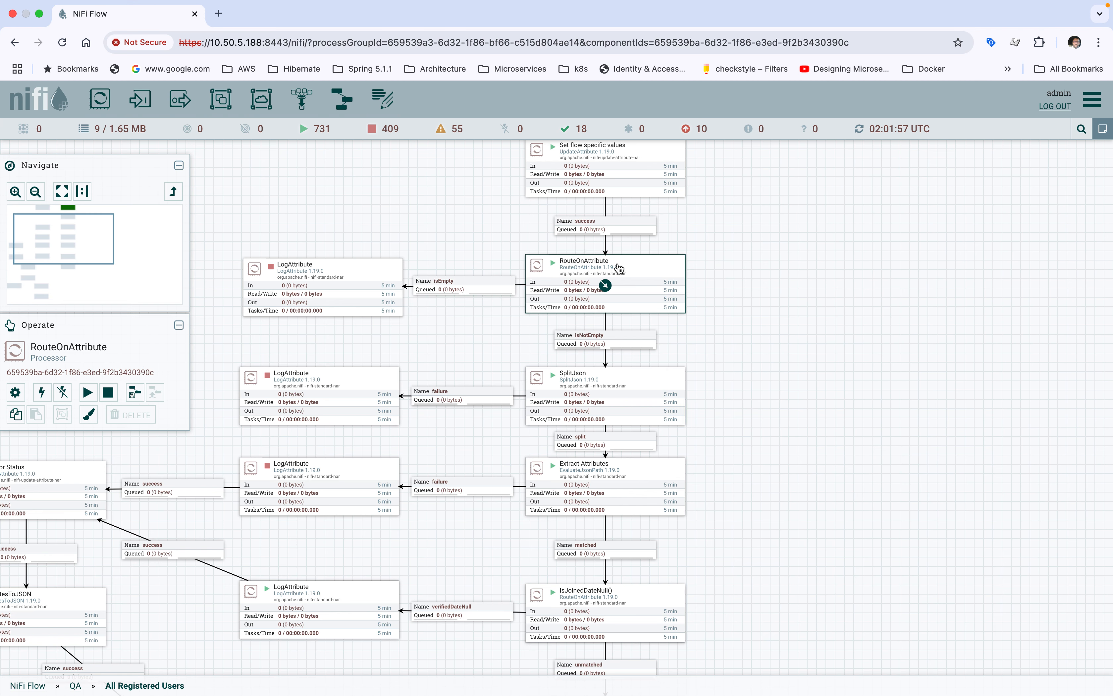
pyautogui.click(576, 391)
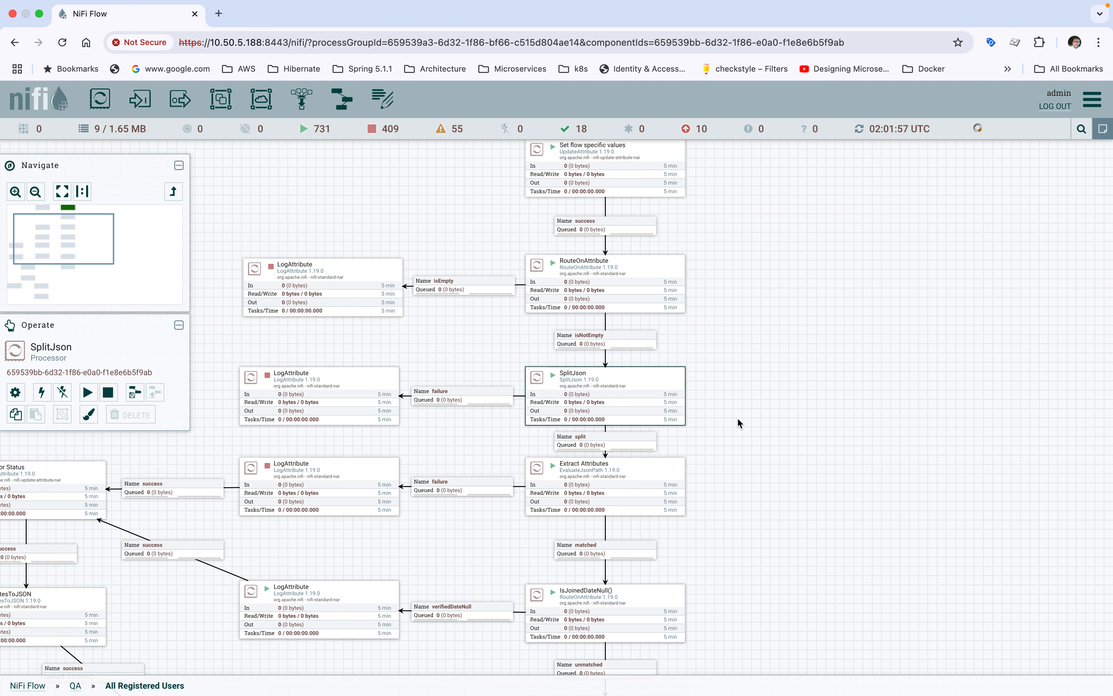
pyautogui.moveTo(738, 435); pyautogui.dragTo(737, 372)
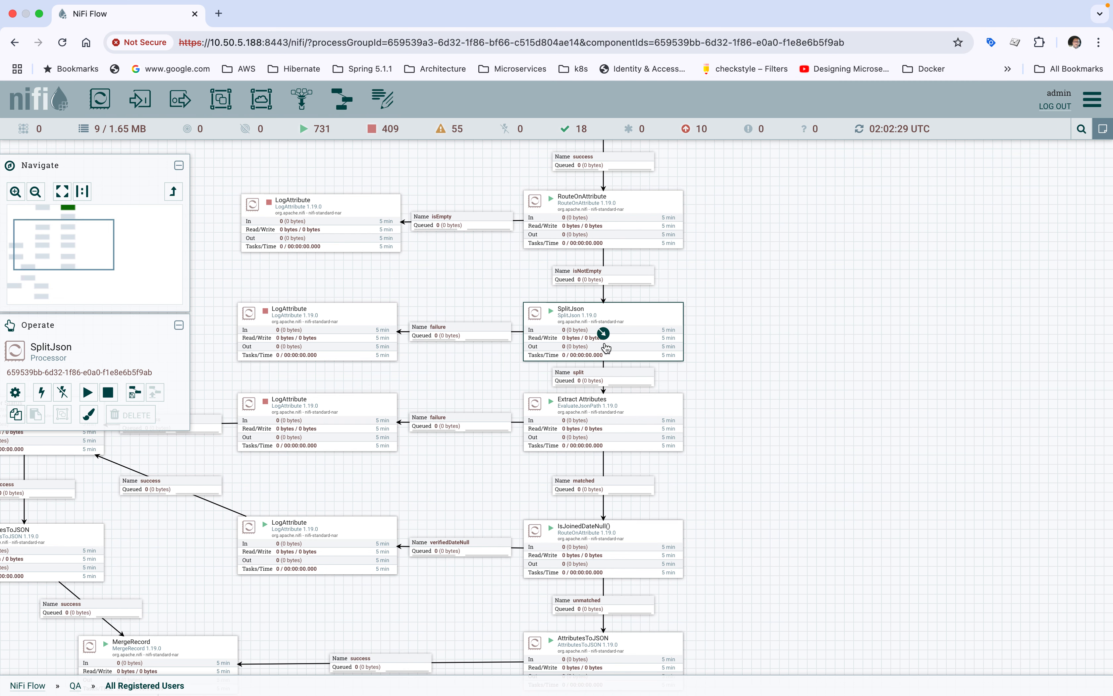
# Step: Open the Extract Attributes processor's details and look through its full list of JSON path properties
pyautogui.doubleClick(619, 422)
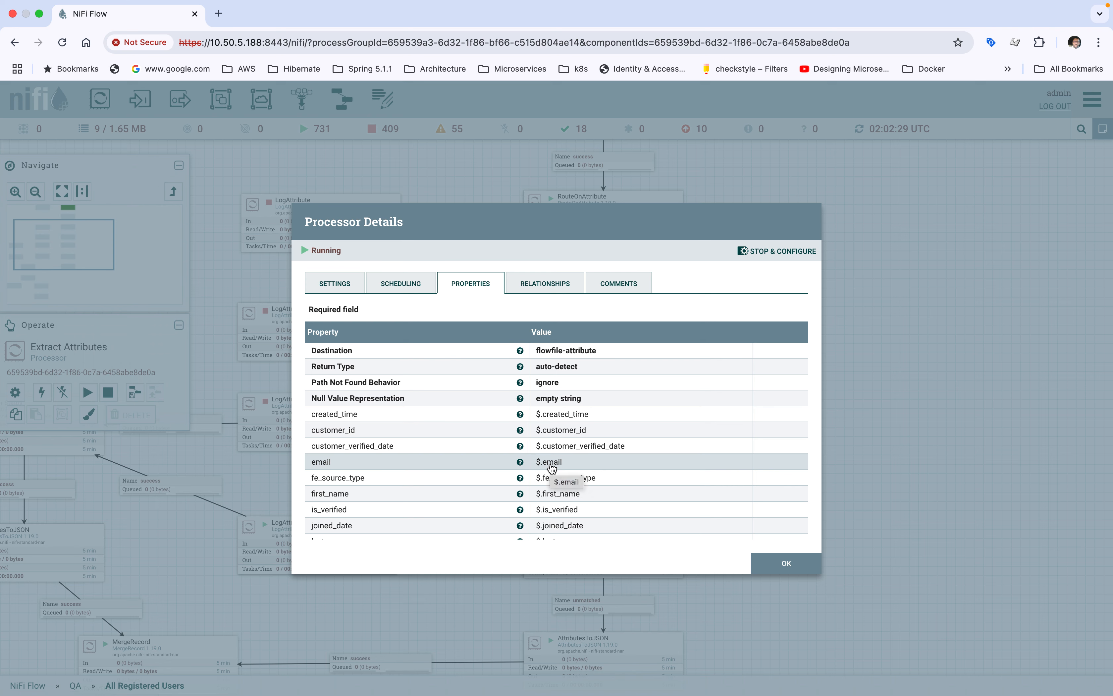
pyautogui.scroll(-5, 551, 467)
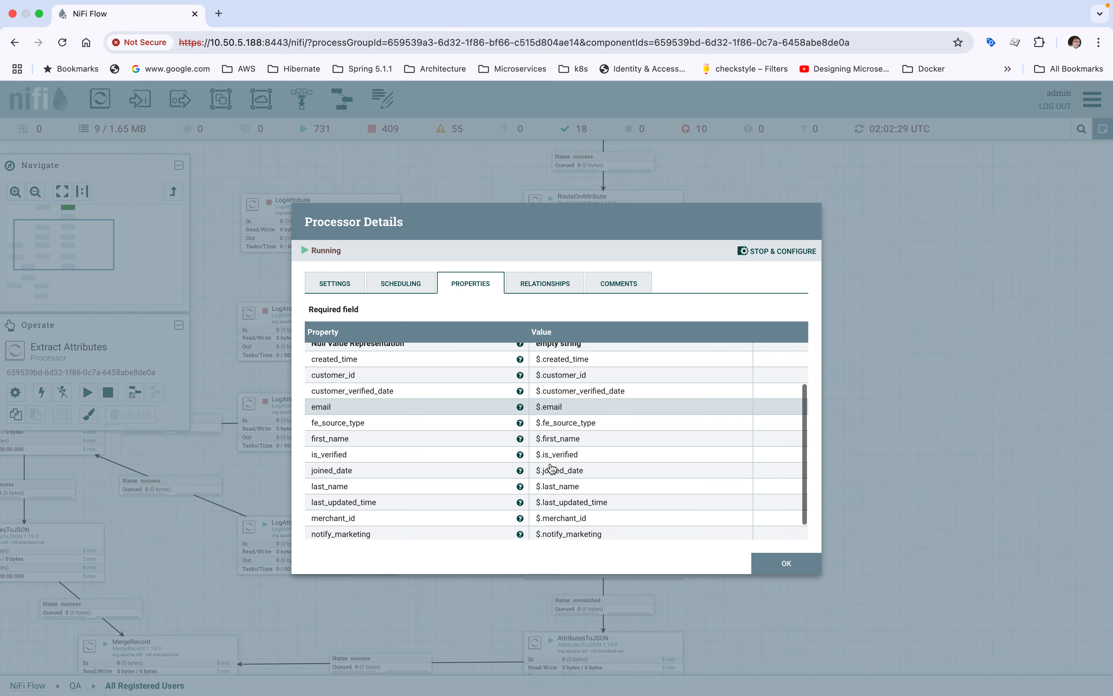
pyautogui.scroll(5, 565, 400)
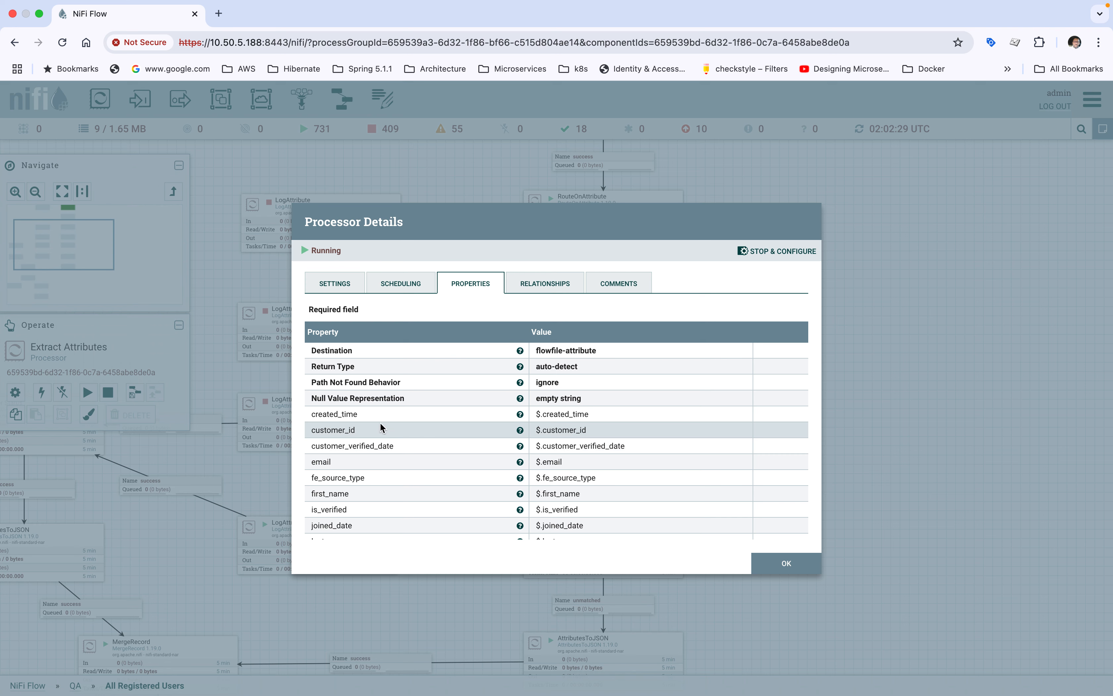
# Step: Go through the Extract Attributes JSON path properties again, from created_time to store_id, and close the processor's details
pyautogui.scroll(-2, 468, 476)
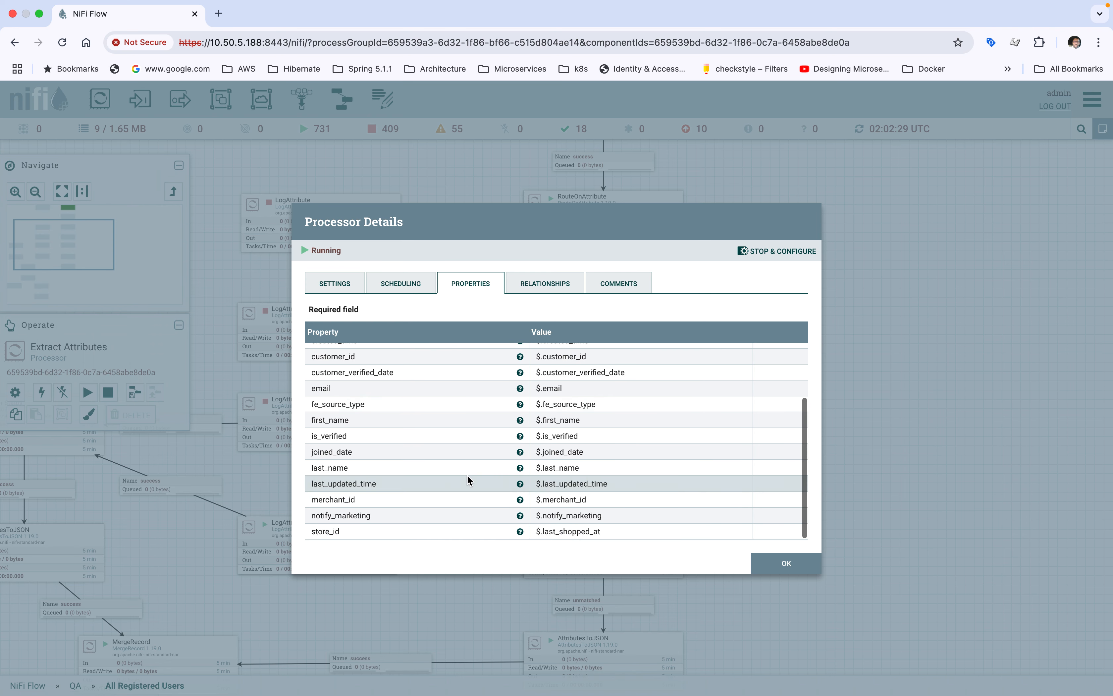
pyautogui.scroll(3, 467, 480)
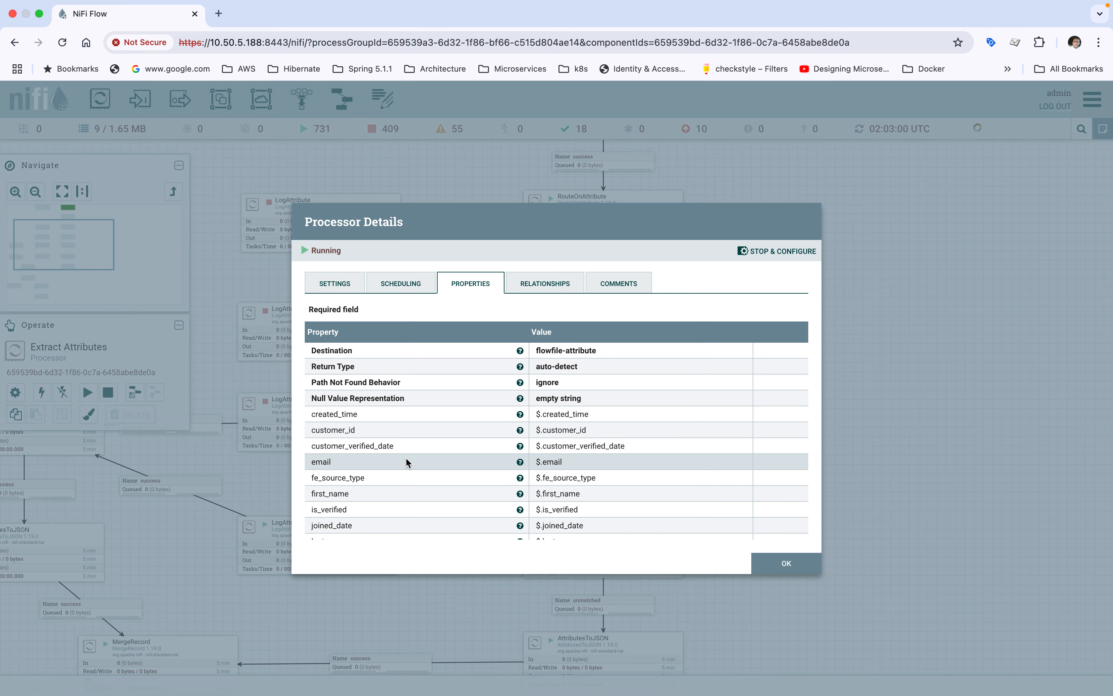
pyautogui.scroll(-3, 406, 458)
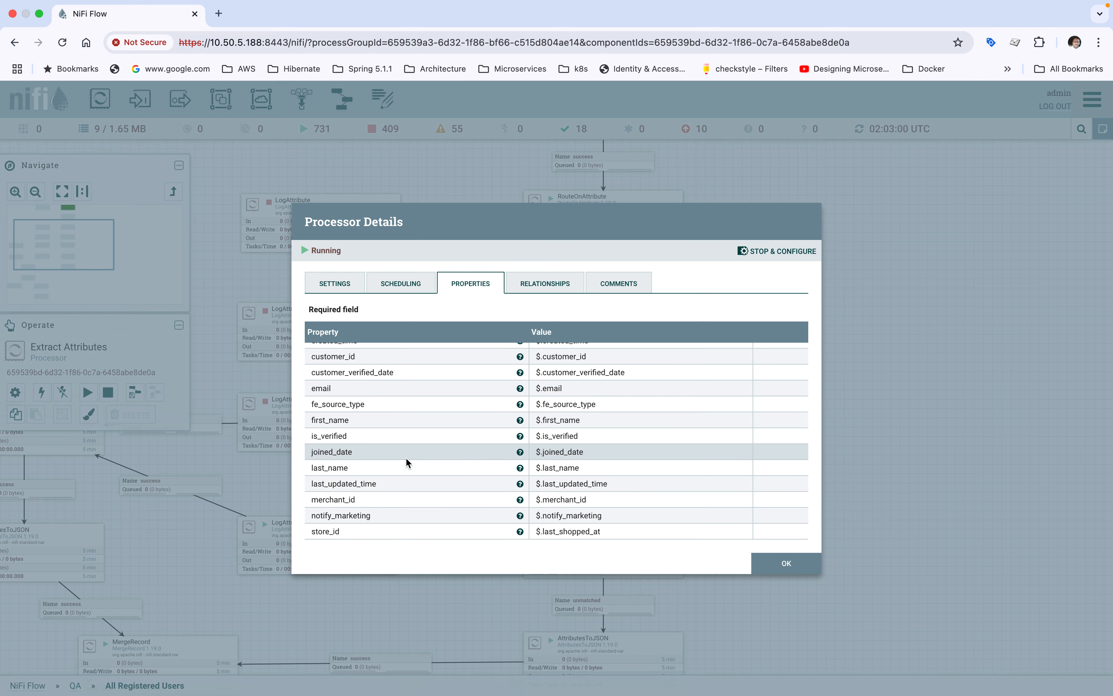
pyautogui.click(767, 570)
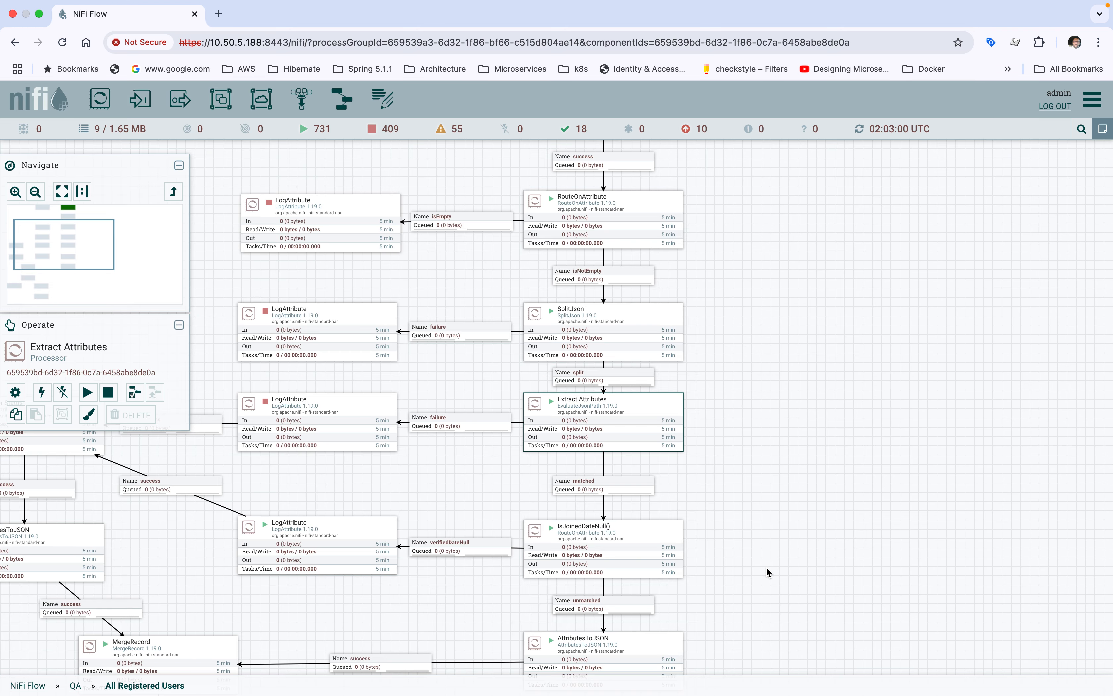
# Step: Review the verifiedDateNull routing property of the IsJoinedDateNull() processor below Extract Attributes and close its details
pyautogui.moveTo(728, 470); pyautogui.dragTo(726, 368)
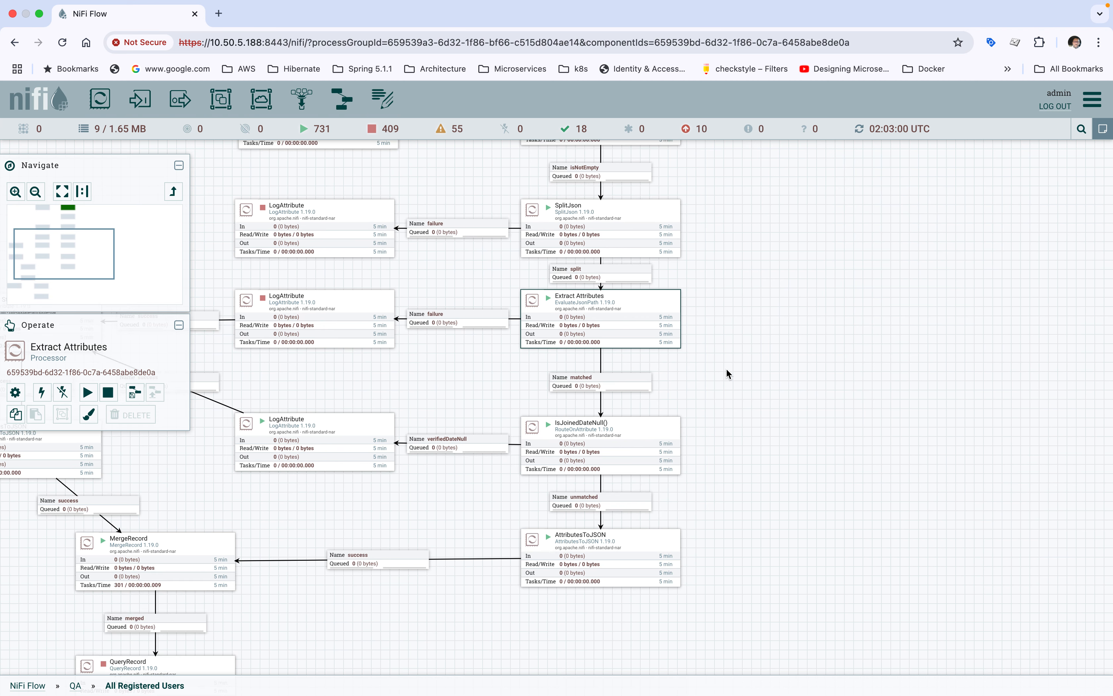
pyautogui.click(574, 432)
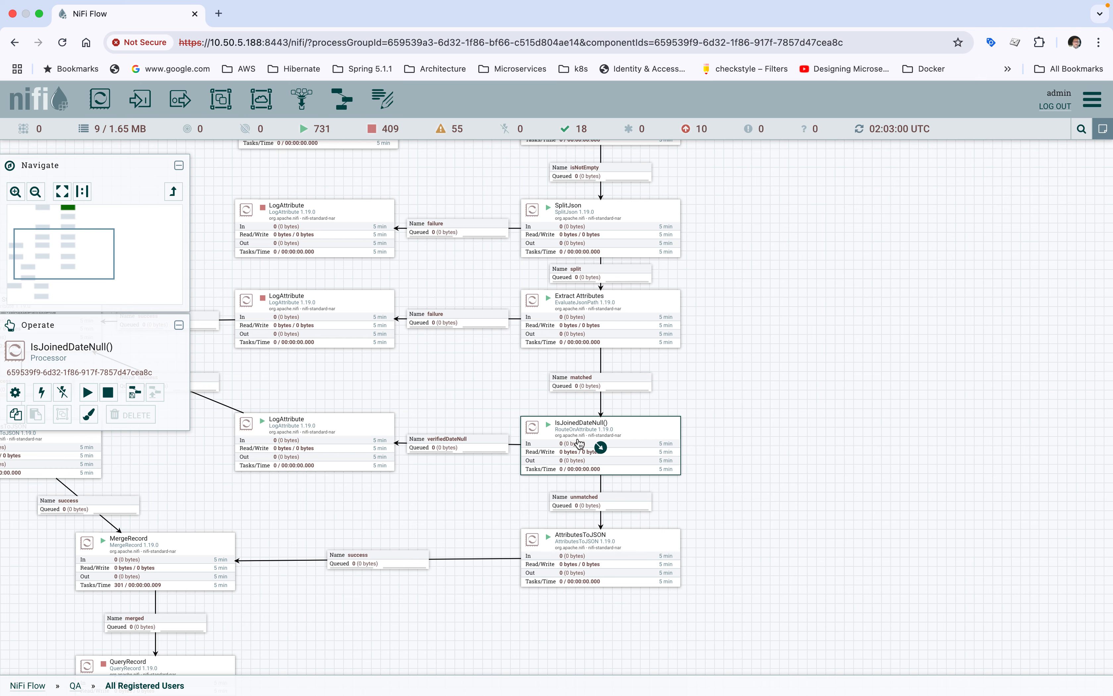
pyautogui.doubleClick(563, 440)
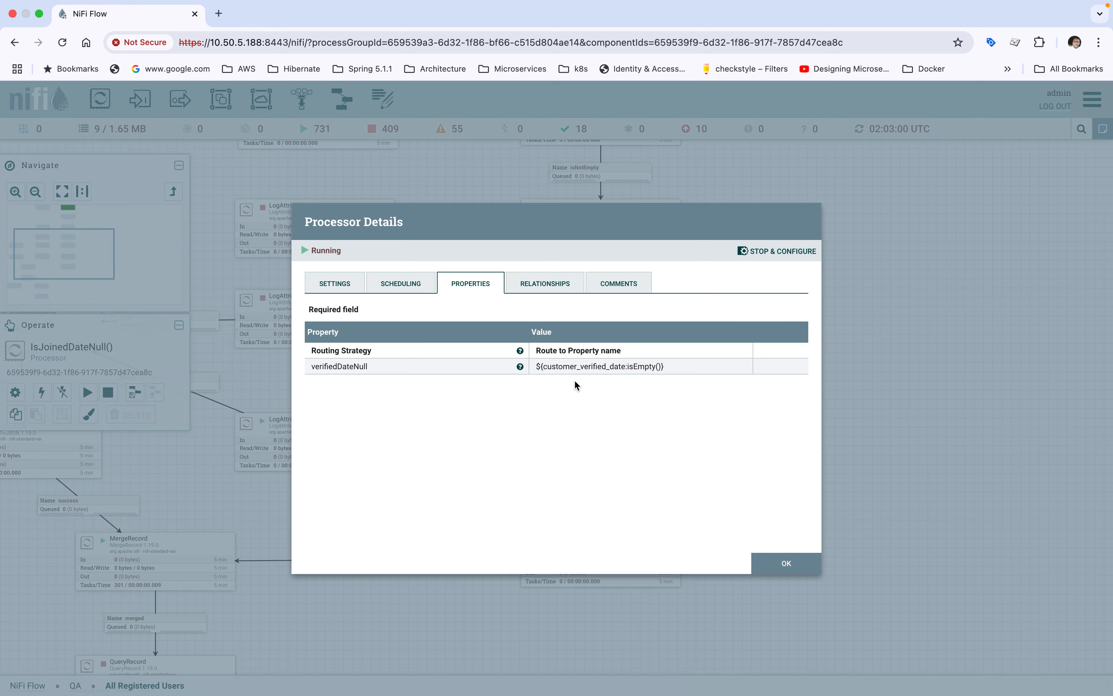
pyautogui.click(764, 561)
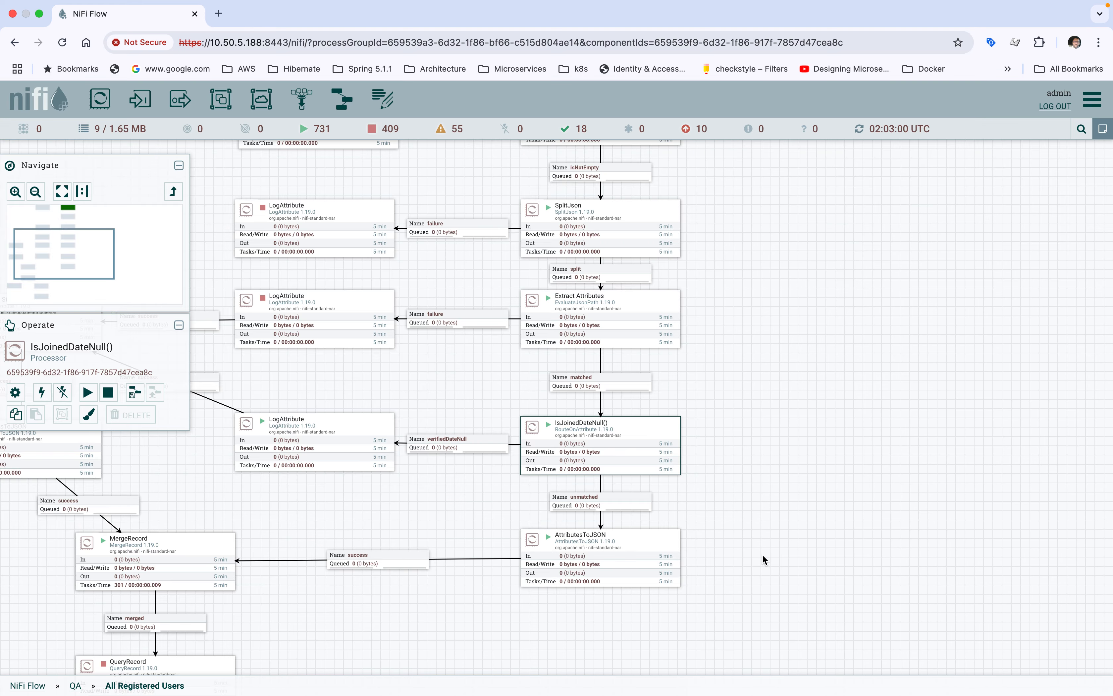
pyautogui.doubleClick(570, 436)
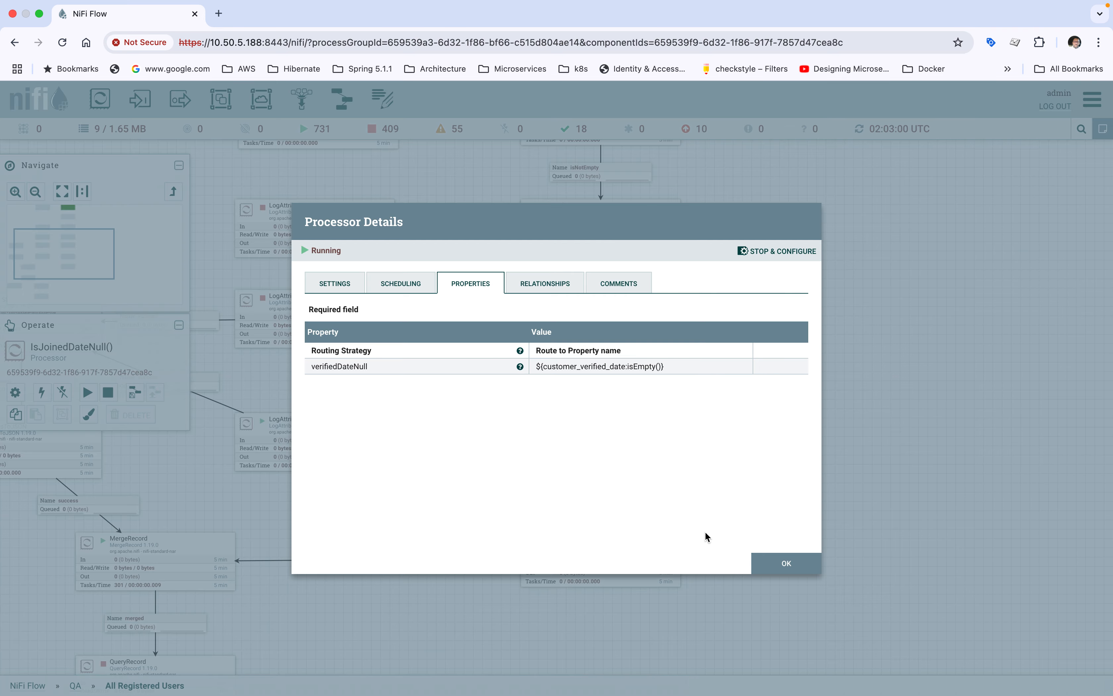
pyautogui.click(773, 566)
# Step: Stop the IsJoinedDateNull() processor and rename it IsVerifiedDateNull() in its settings
pyautogui.rightClick(565, 434)
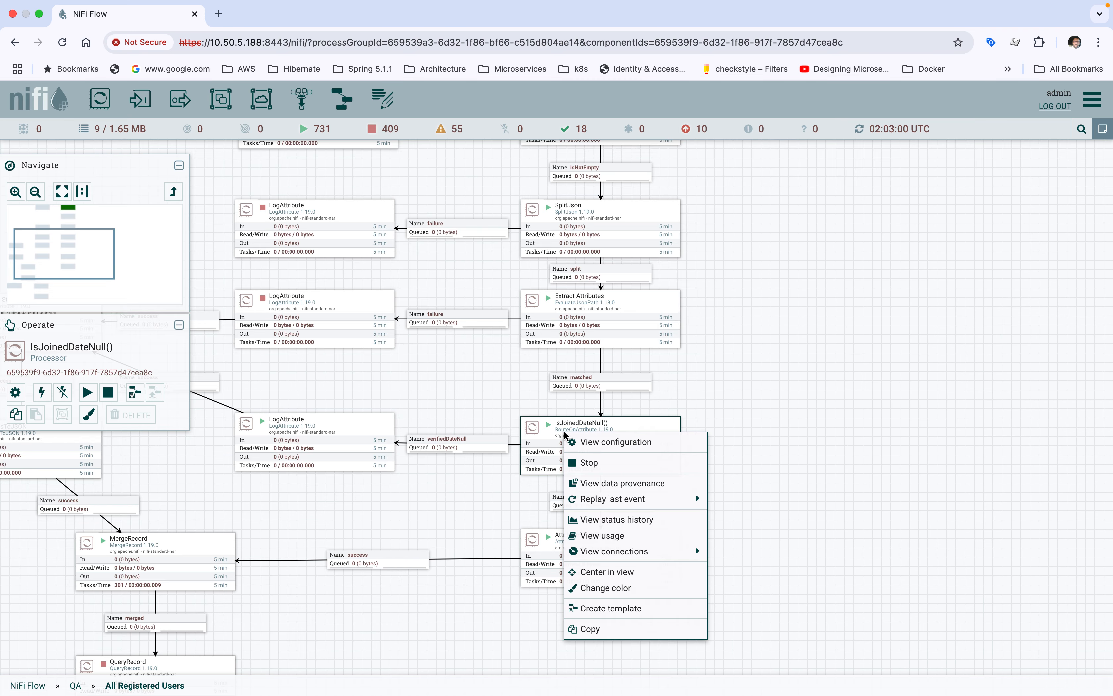
pyautogui.click(580, 462)
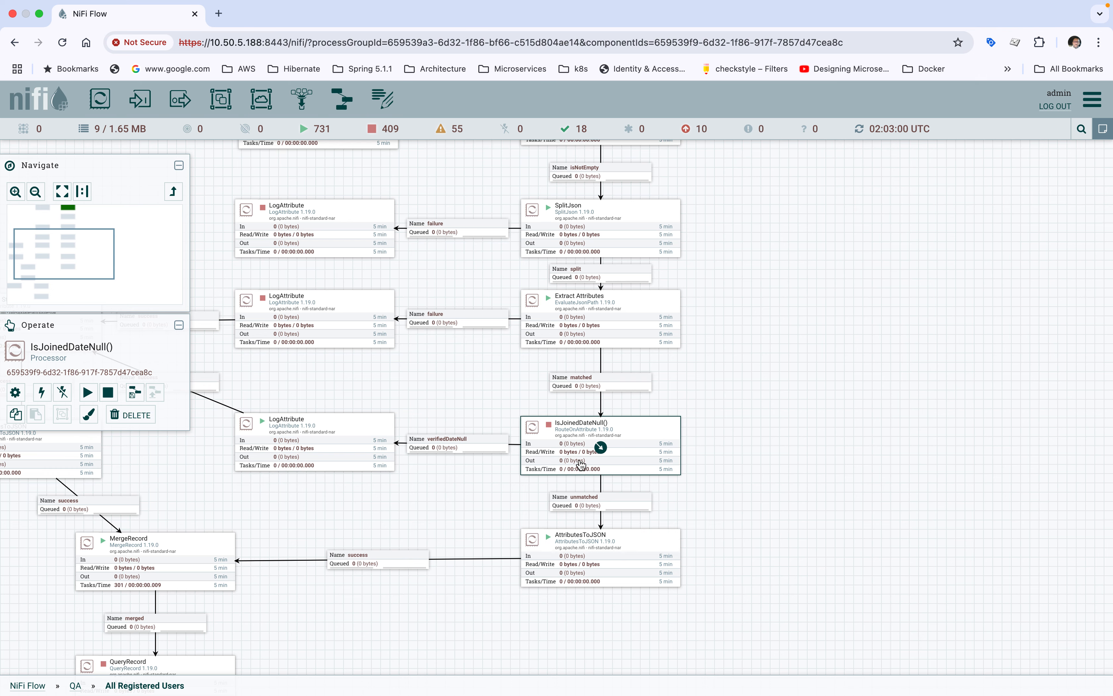
pyautogui.doubleClick(576, 443)
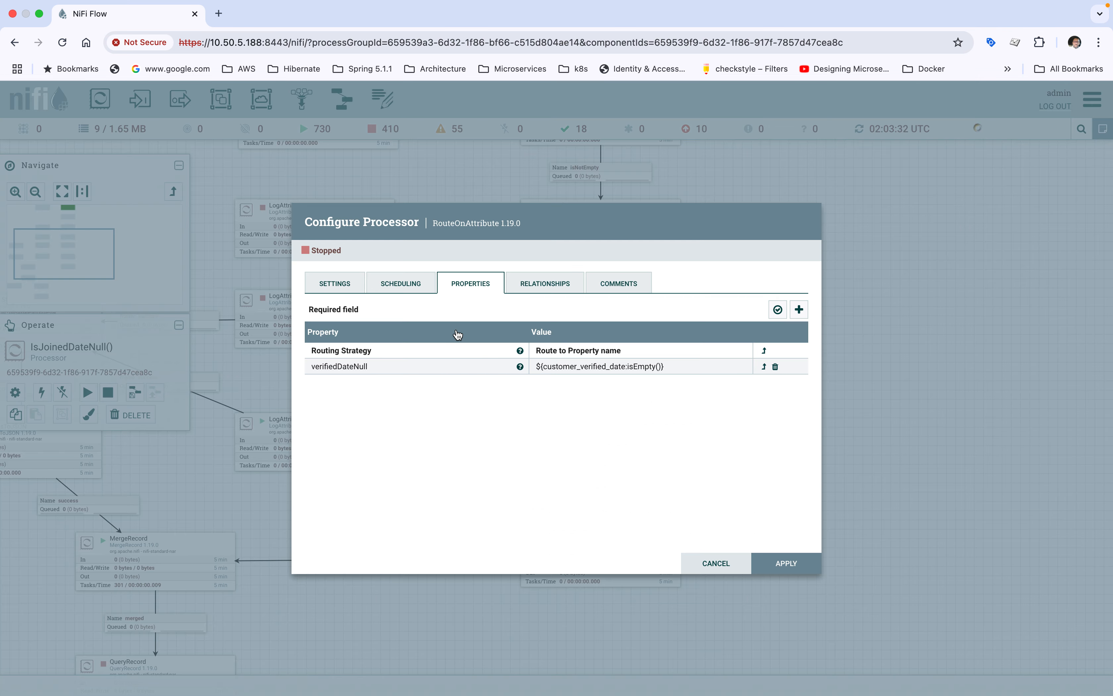
pyautogui.click(353, 291)
pyautogui.click(346, 321)
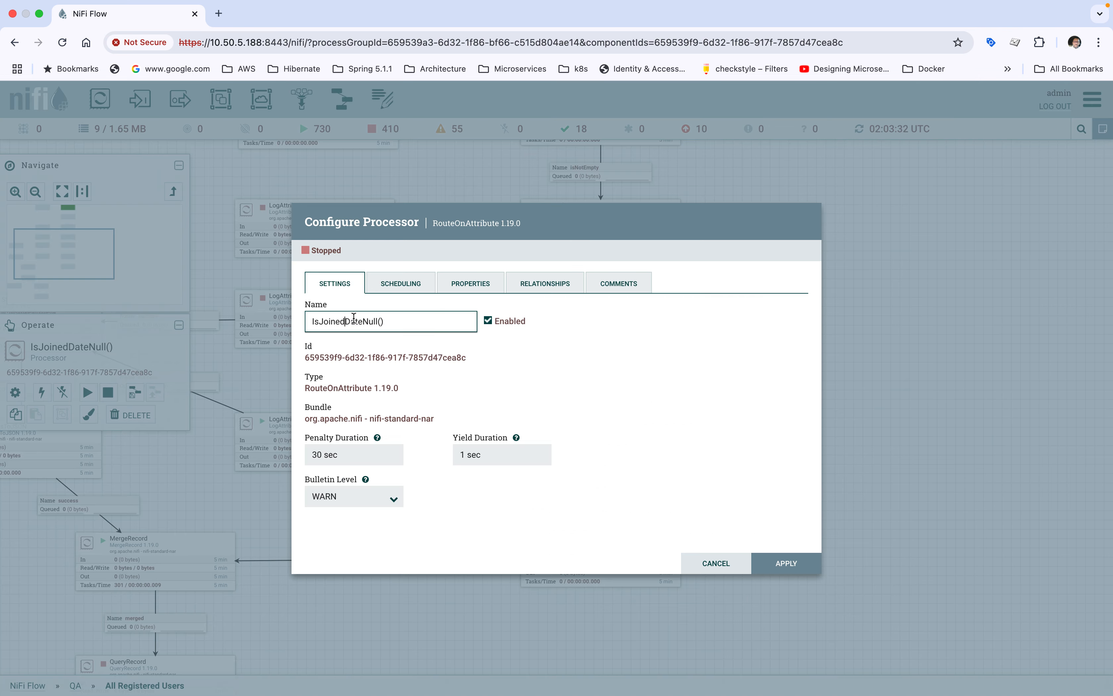
pyautogui.press('BackSpace')
pyautogui.press('BackSpace')
pyautogui.press('BackSpace')
pyautogui.press('BackSpace')
pyautogui.press('BackSpace')
pyautogui.press('BackSpace')
pyautogui.write('Verified')
pyautogui.click(774, 567)
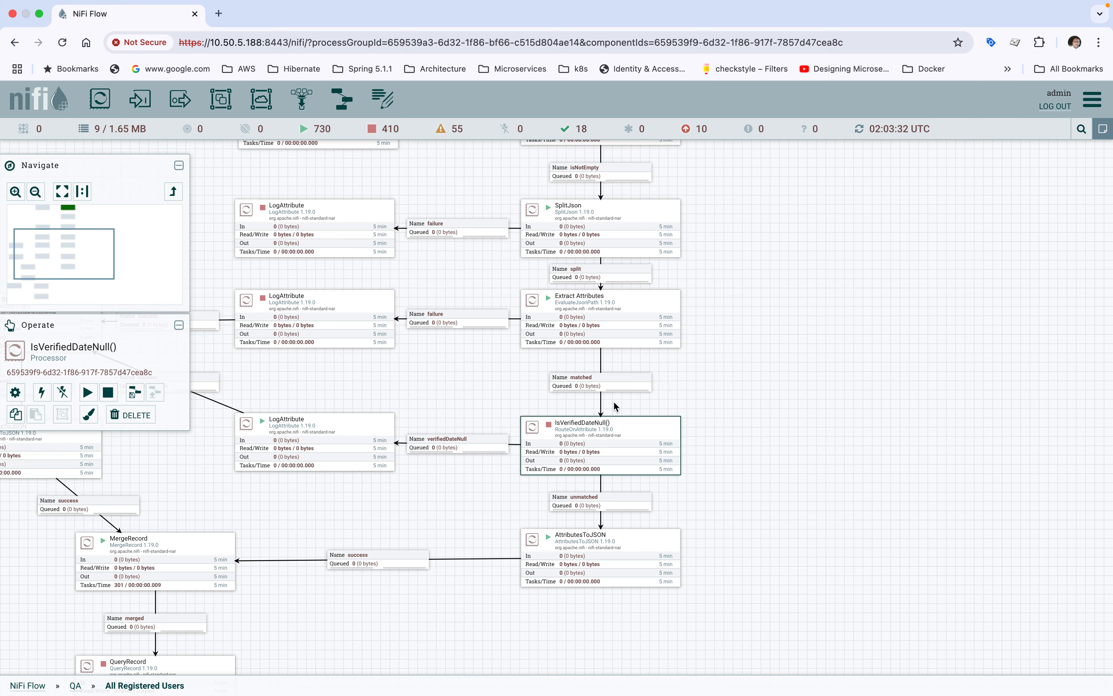
# Step: Check the verifiedDateNull expression in the IsVerifiedDateNull() processor's properties and close the configuration without changes
pyautogui.doubleClick(605, 435)
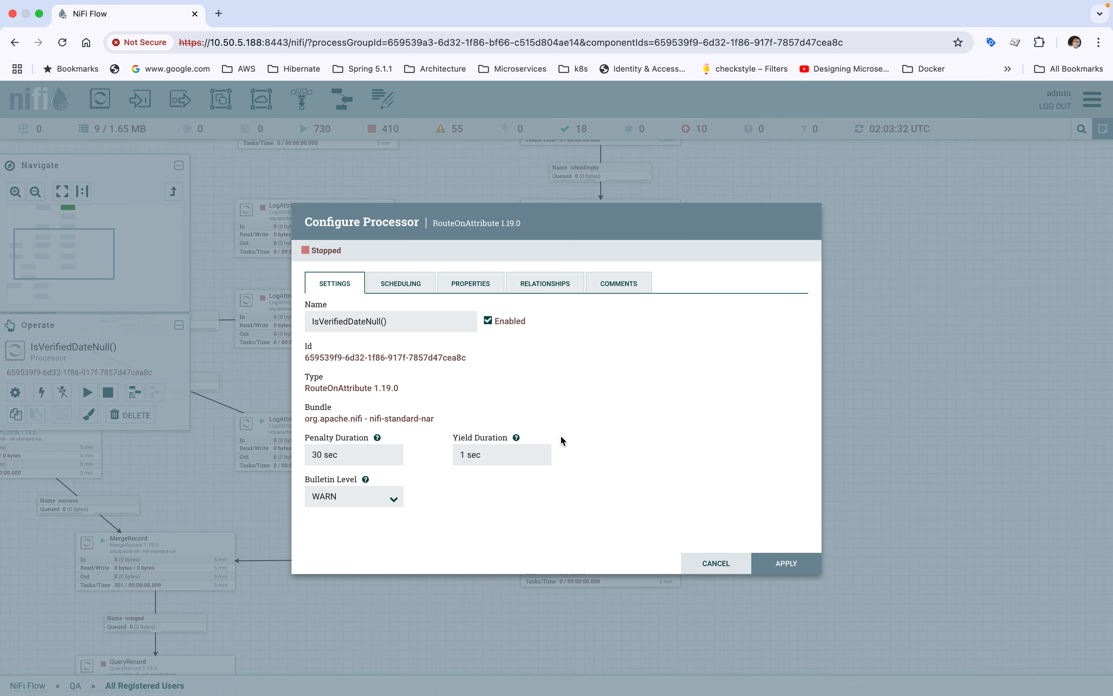
pyautogui.click(465, 284)
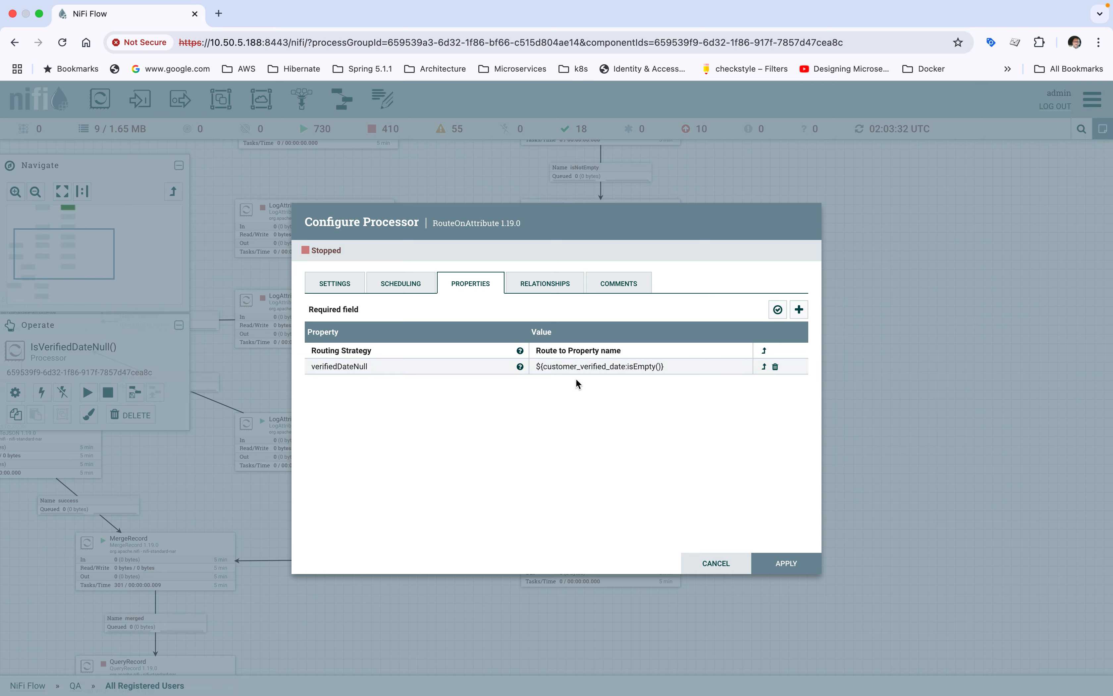
pyautogui.click(714, 562)
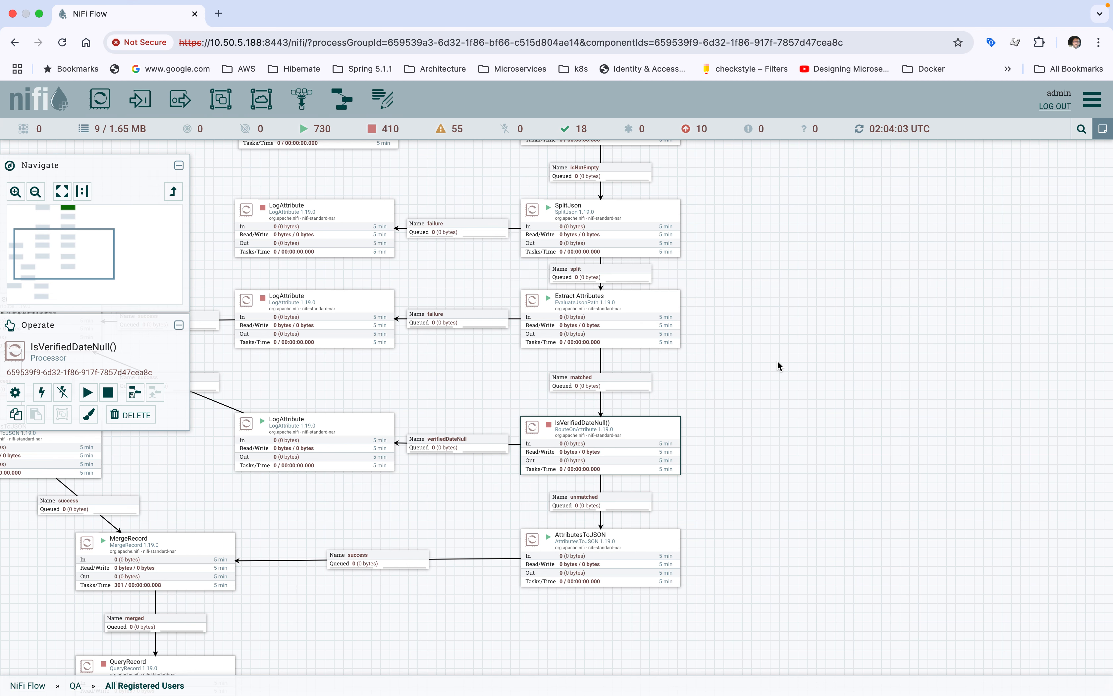
# Step: Trace IsVerifiedDateNull()'s verifiedDateNull branch to LogAttribute and its unmatched branch to AttributesToJSON on the canvas
pyautogui.scroll(-3, 809, 289)
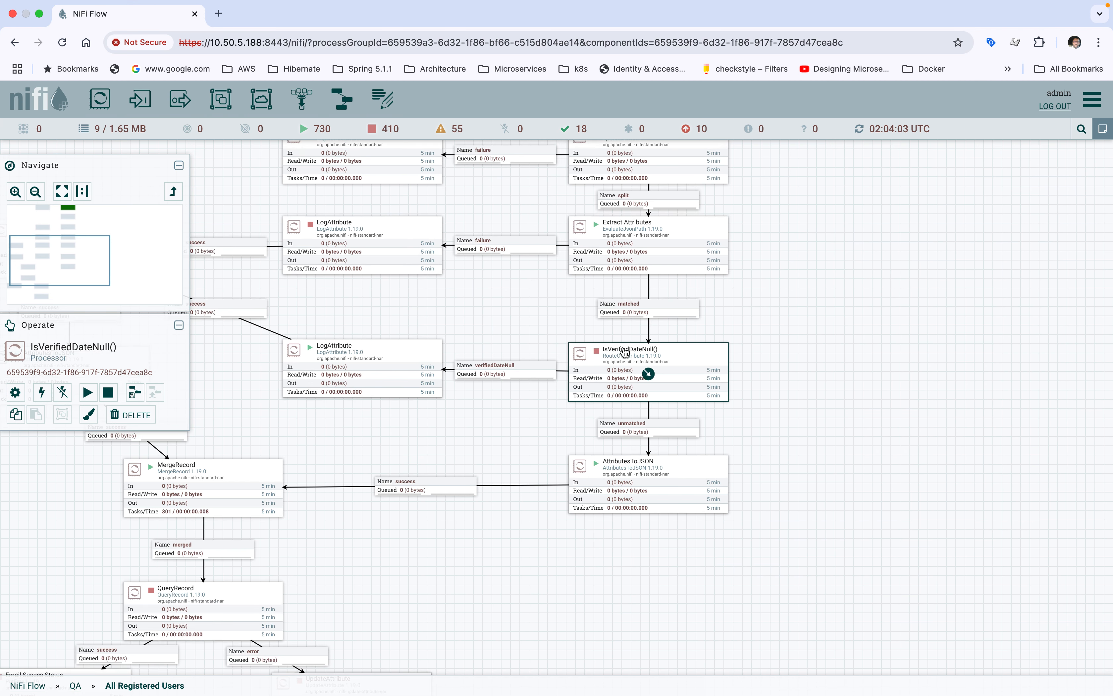
pyautogui.click(483, 366)
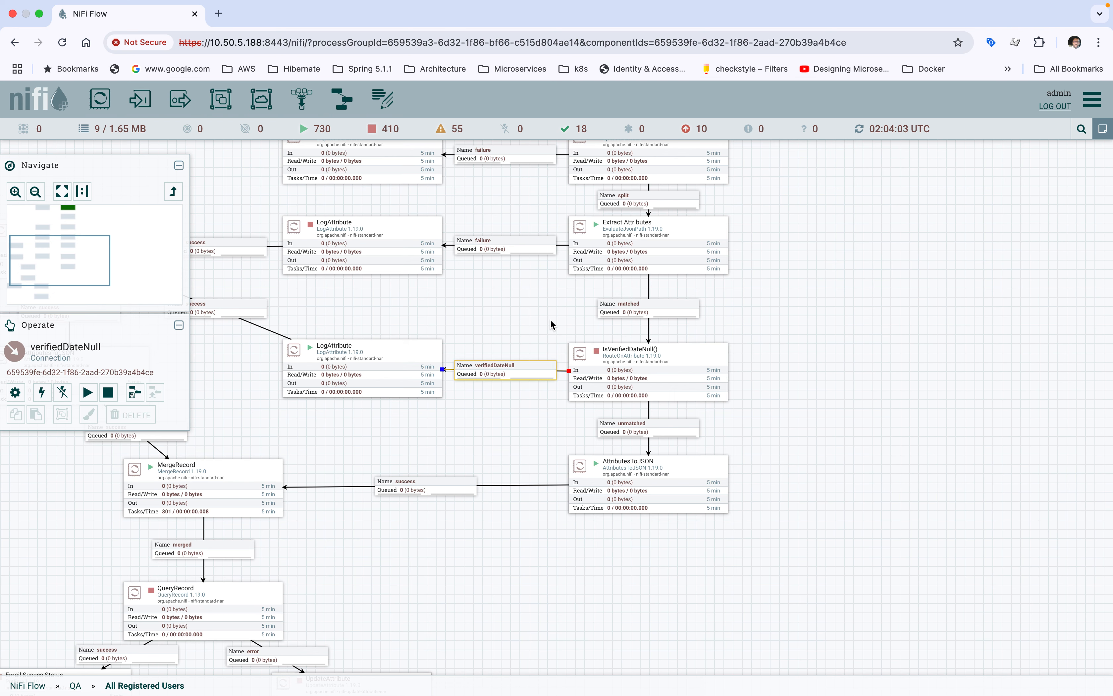
pyautogui.click(705, 373)
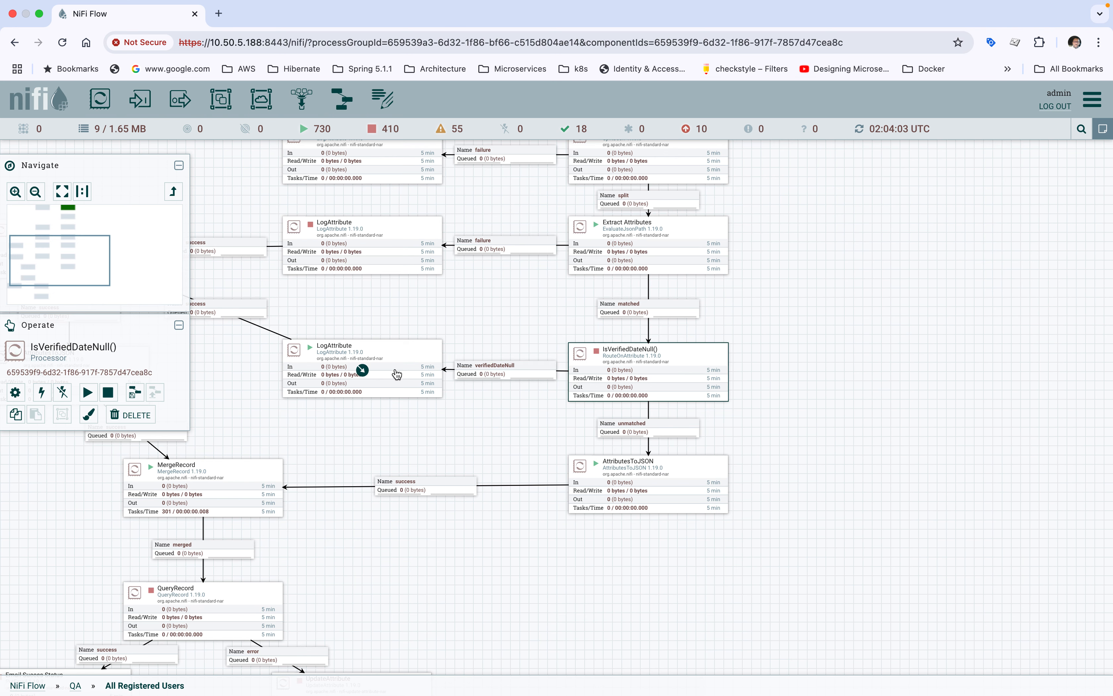
pyautogui.click(361, 369)
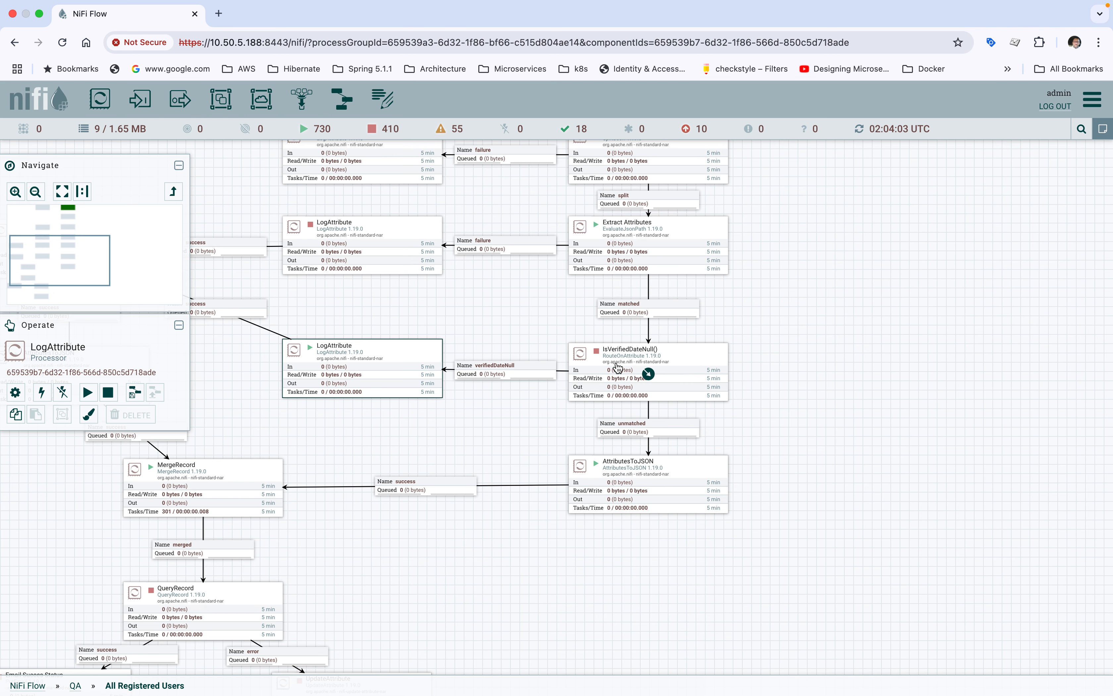
pyautogui.click(637, 366)
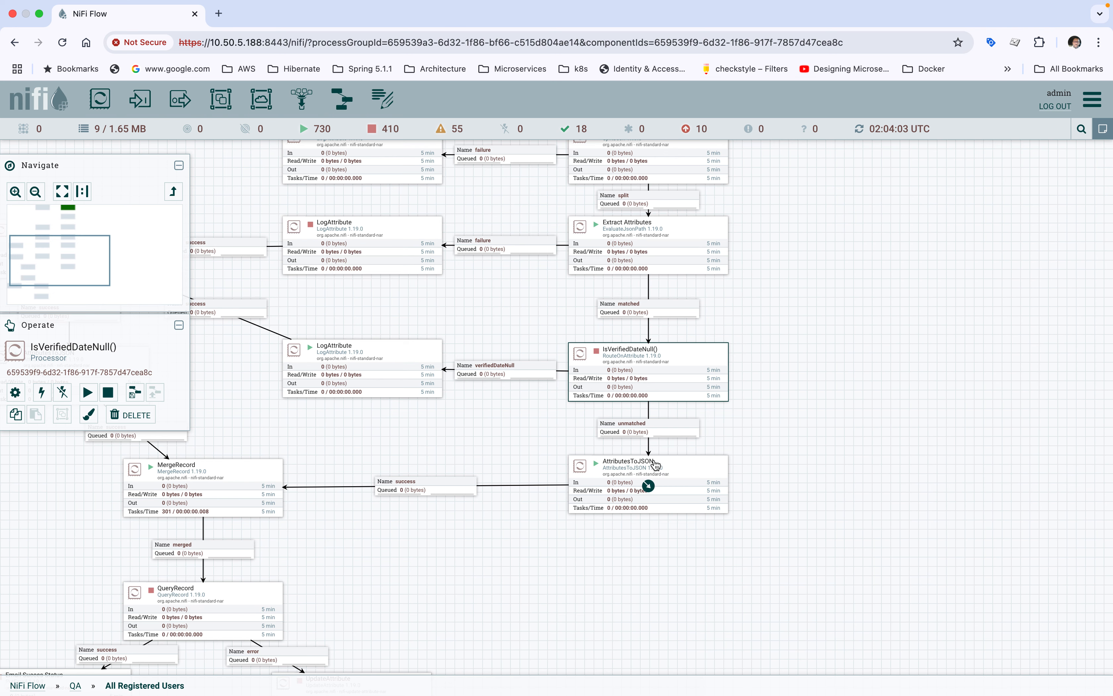
pyautogui.click(625, 480)
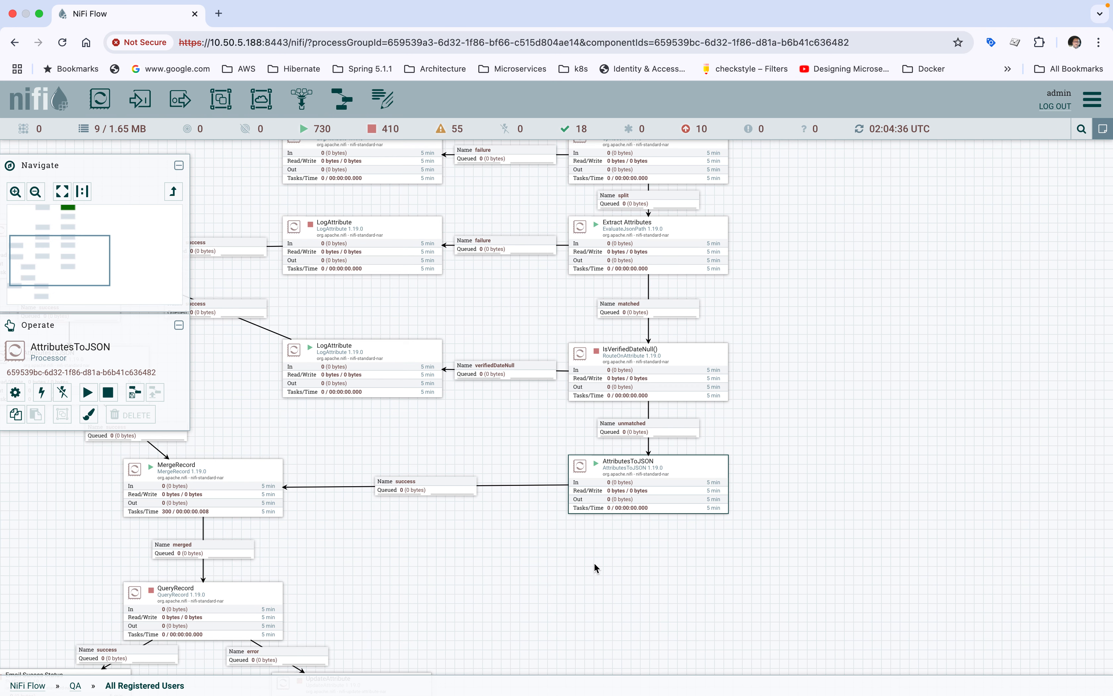
# Step: Start the stopped LogAttribute processor on the failure branch of Extract Attributes
pyautogui.moveTo(594, 562); pyautogui.dragTo(612, 530)
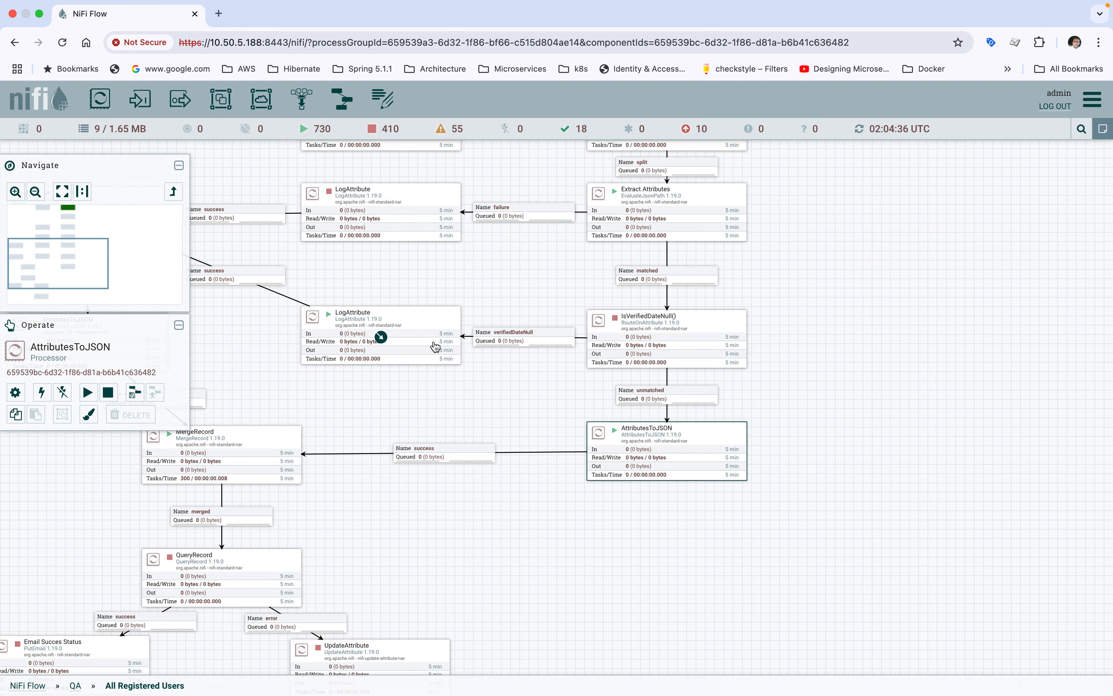
pyautogui.moveTo(391, 513); pyautogui.dragTo(611, 531)
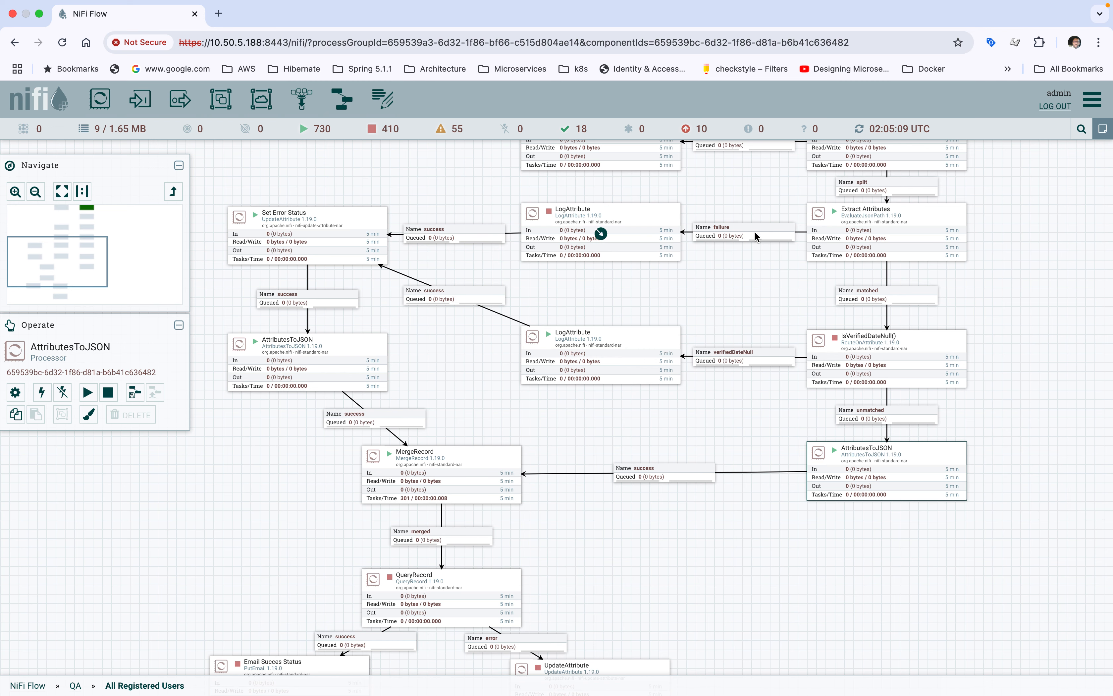
pyautogui.click(607, 251)
pyautogui.rightClick(606, 250)
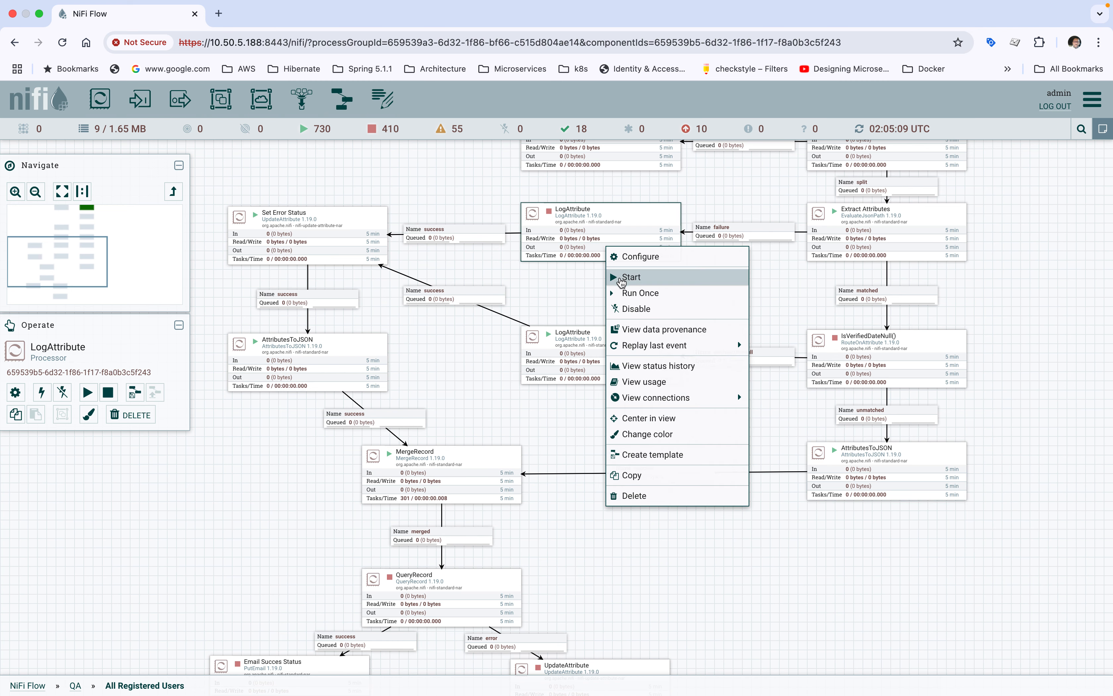
pyautogui.click(620, 277)
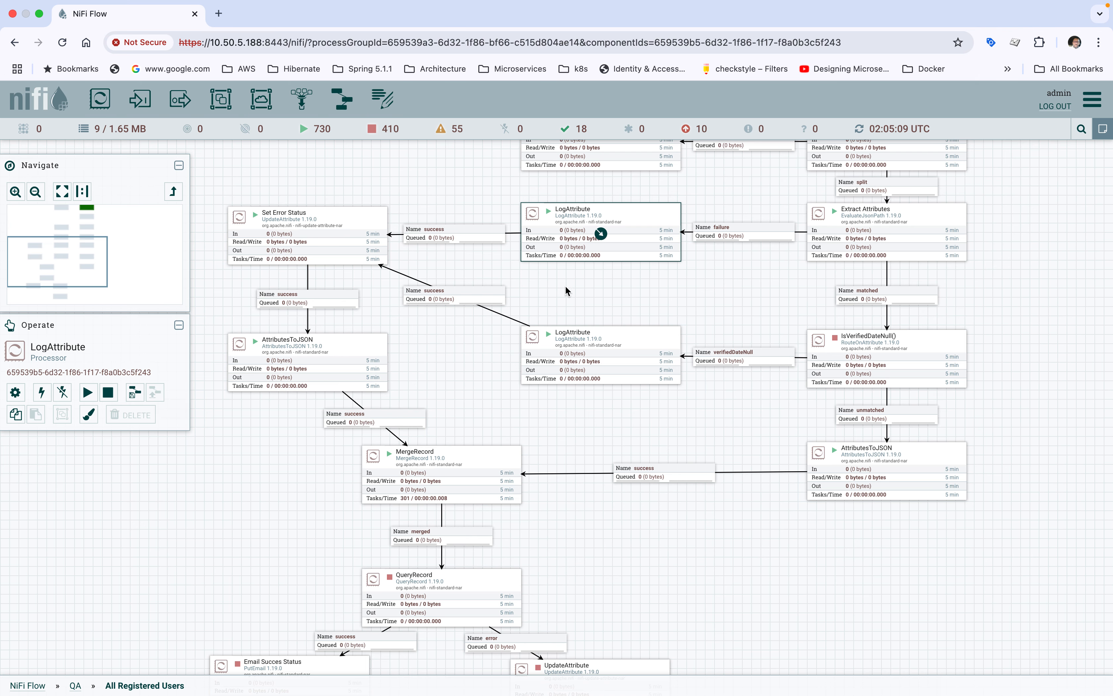
# Step: Review the status property of the Set Error Status processor and close its details
pyautogui.doubleClick(344, 230)
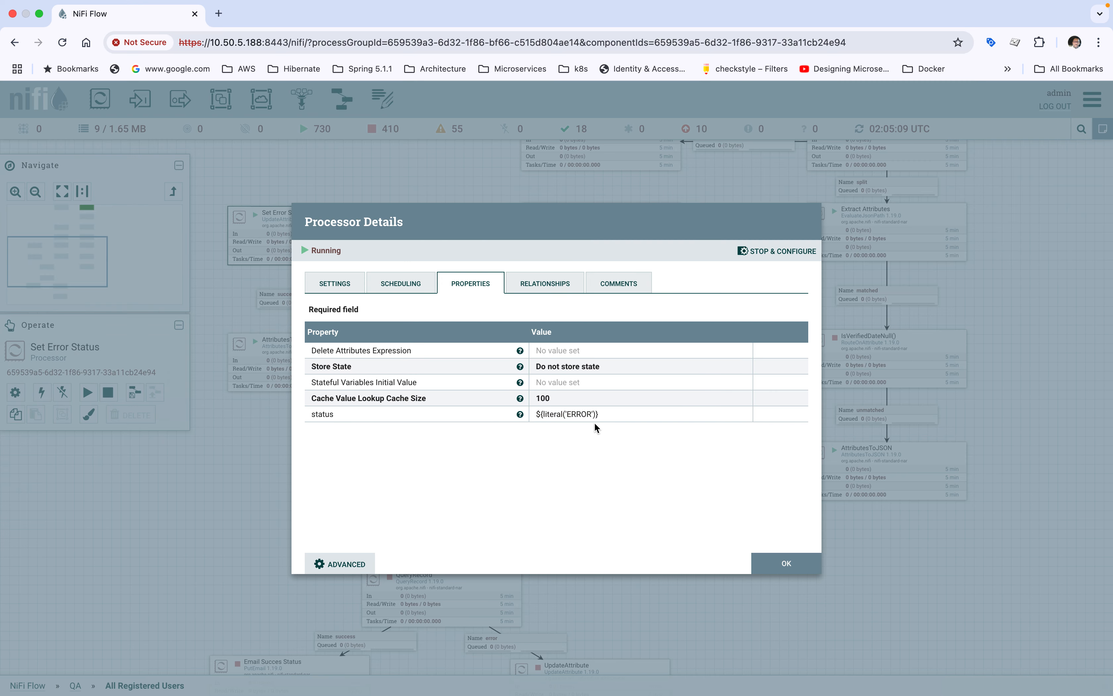
pyautogui.click(777, 564)
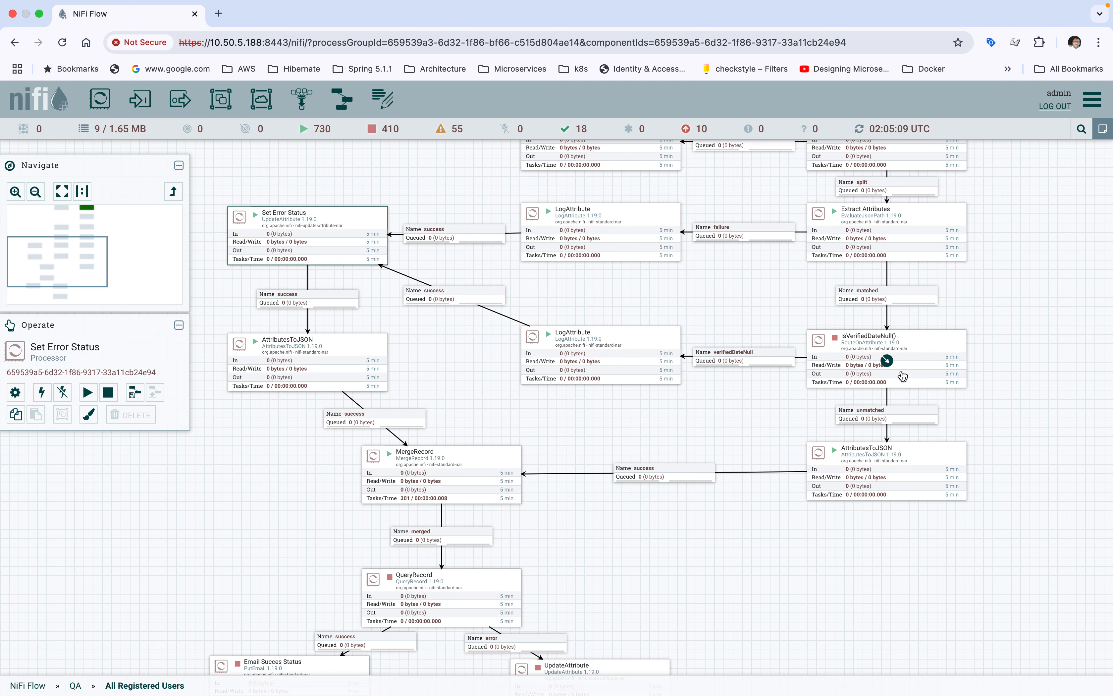
# Step: Compare the AttributesToJSON processors on the unmatched branch and below Set Error Status, both leading to MergeRecord
pyautogui.moveTo(1036, 433); pyautogui.dragTo(1014, 417)
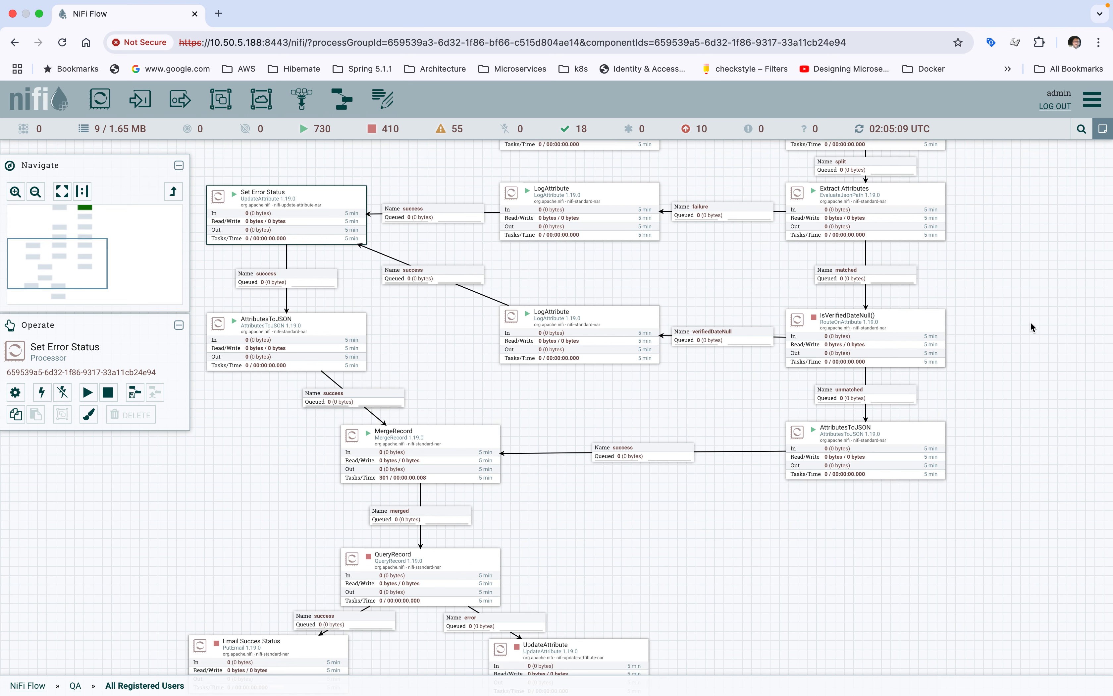
pyautogui.click(822, 452)
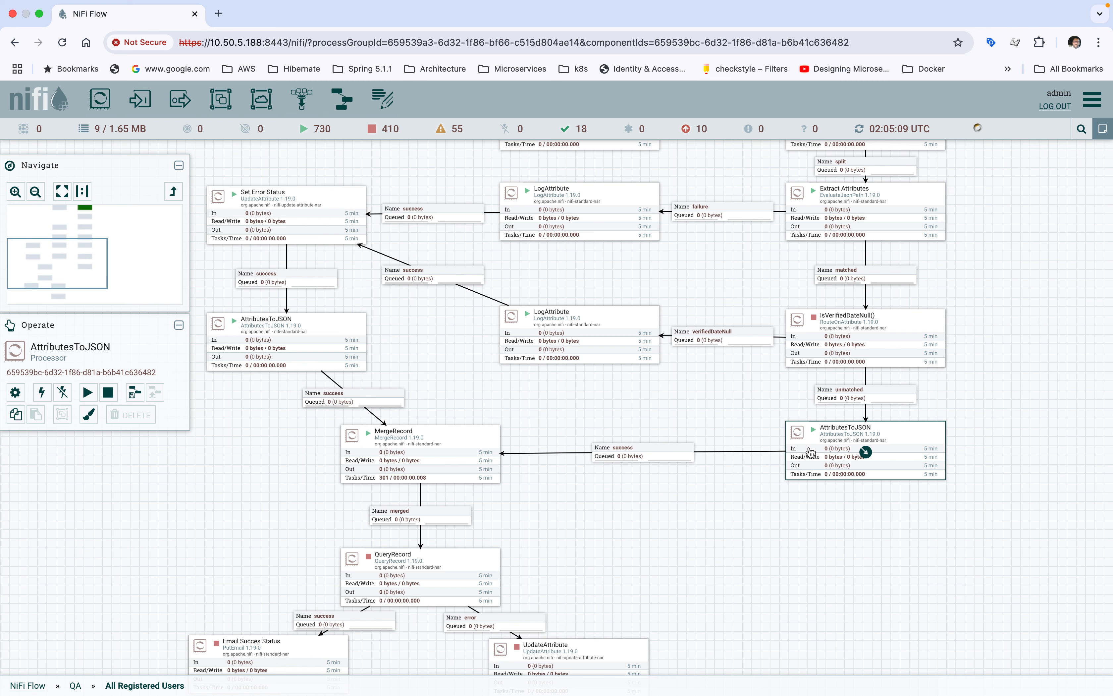
pyautogui.click(254, 351)
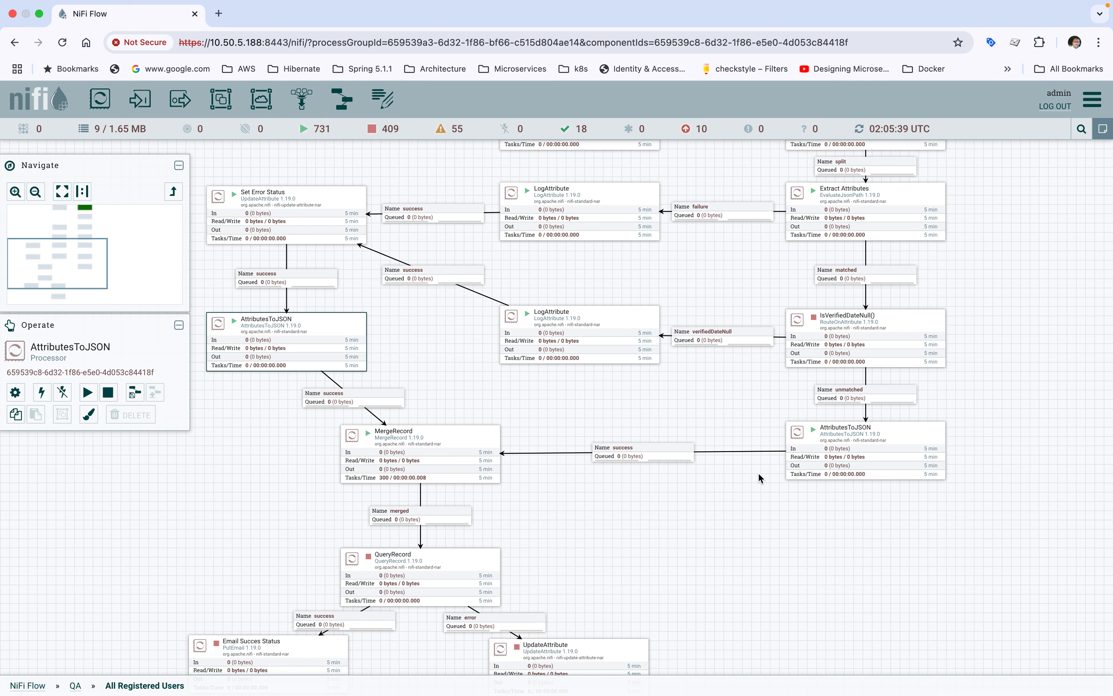
pyautogui.click(826, 457)
pyautogui.click(312, 341)
# Step: Reopen the Extract Attributes processor's details and look through its JSON path properties down to store_id
pyautogui.moveTo(1049, 251); pyautogui.dragTo(1008, 368)
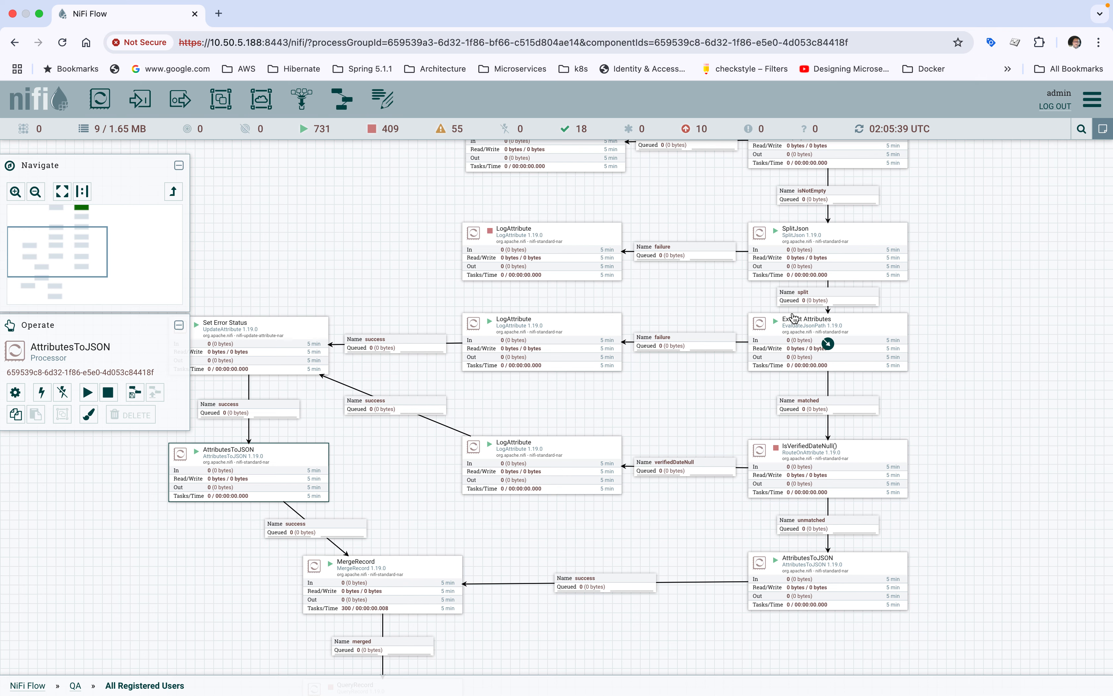
pyautogui.click(786, 336)
pyautogui.doubleClick(786, 334)
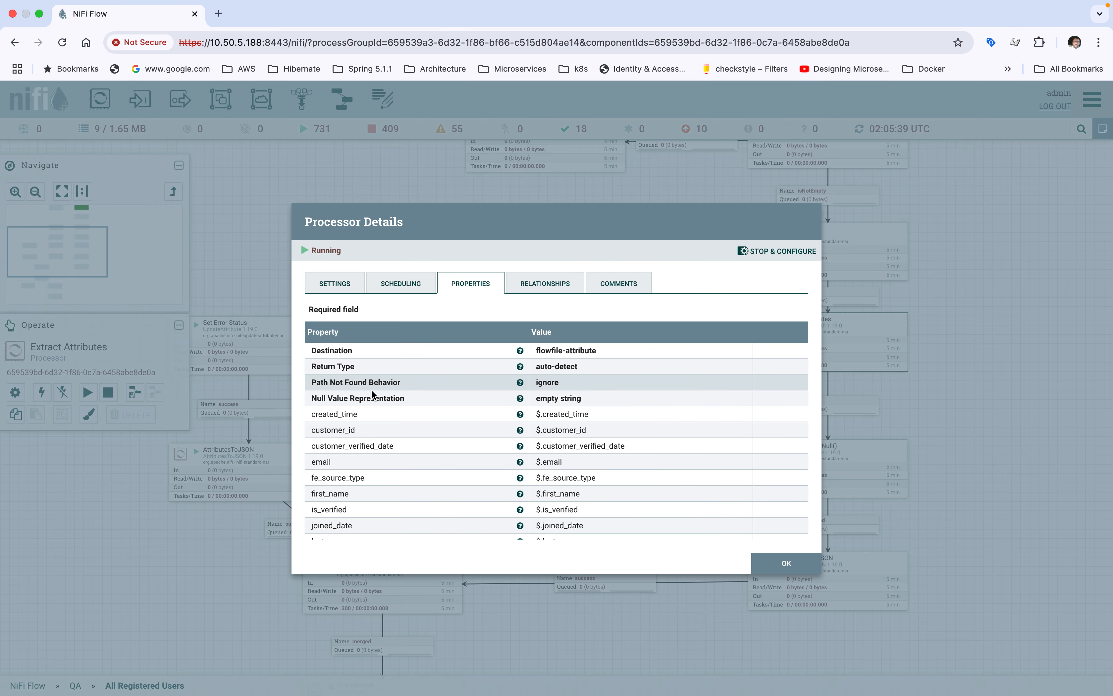
pyautogui.scroll(-5, 585, 526)
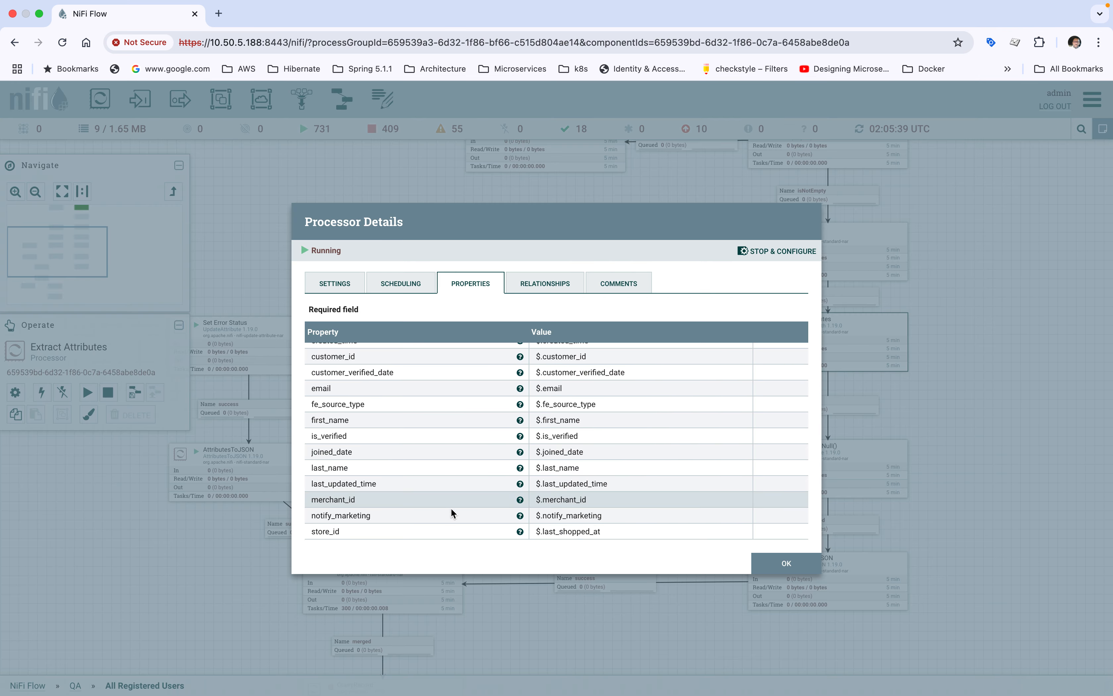
# Step: Close the Extract Attributes details and trace how Set Error Status and the unmatched-branch AttributesToJSON processor lead into MergeRecord
pyautogui.click(778, 568)
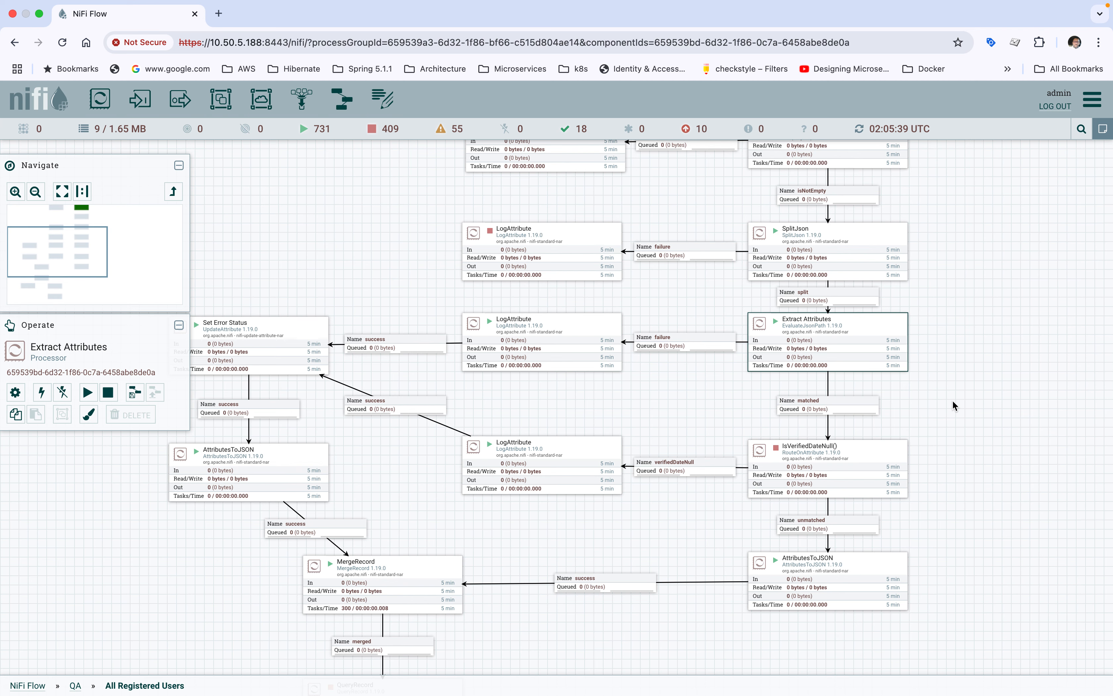
pyautogui.moveTo(954, 402); pyautogui.dragTo(956, 330)
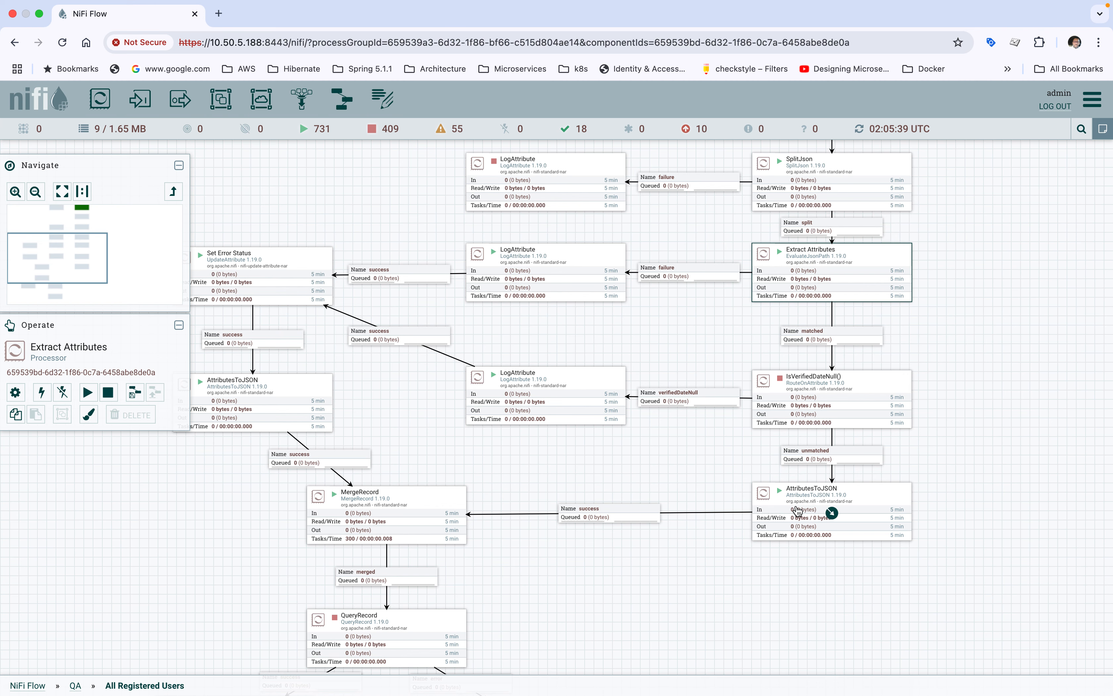
pyautogui.moveTo(582, 562); pyautogui.dragTo(671, 570)
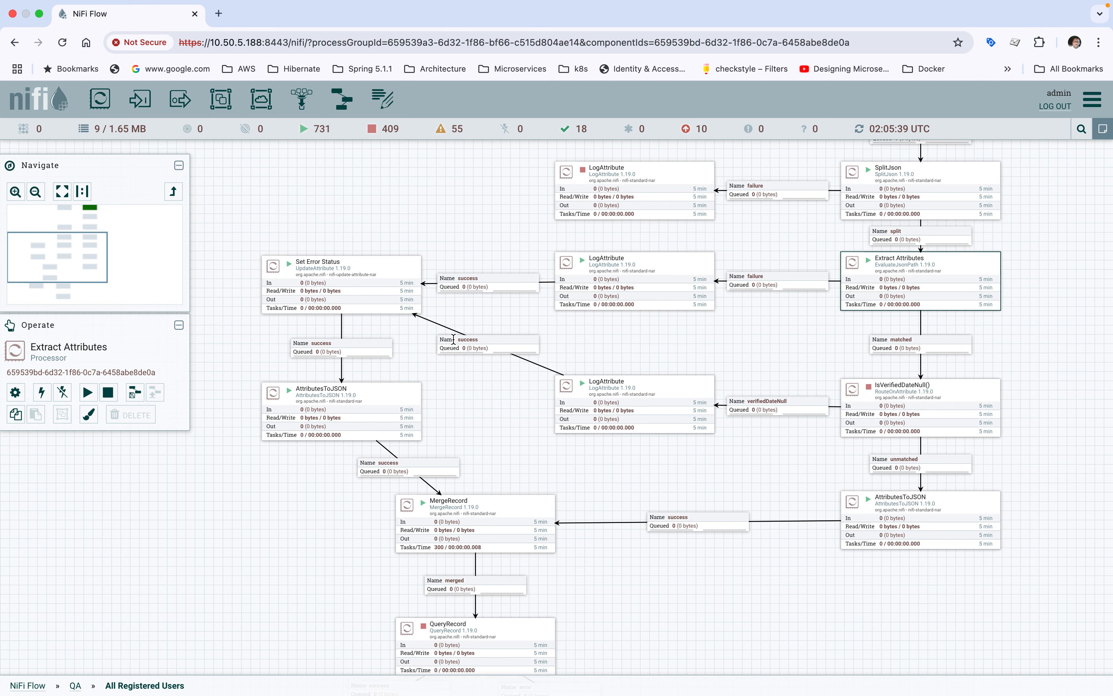
pyautogui.click(367, 277)
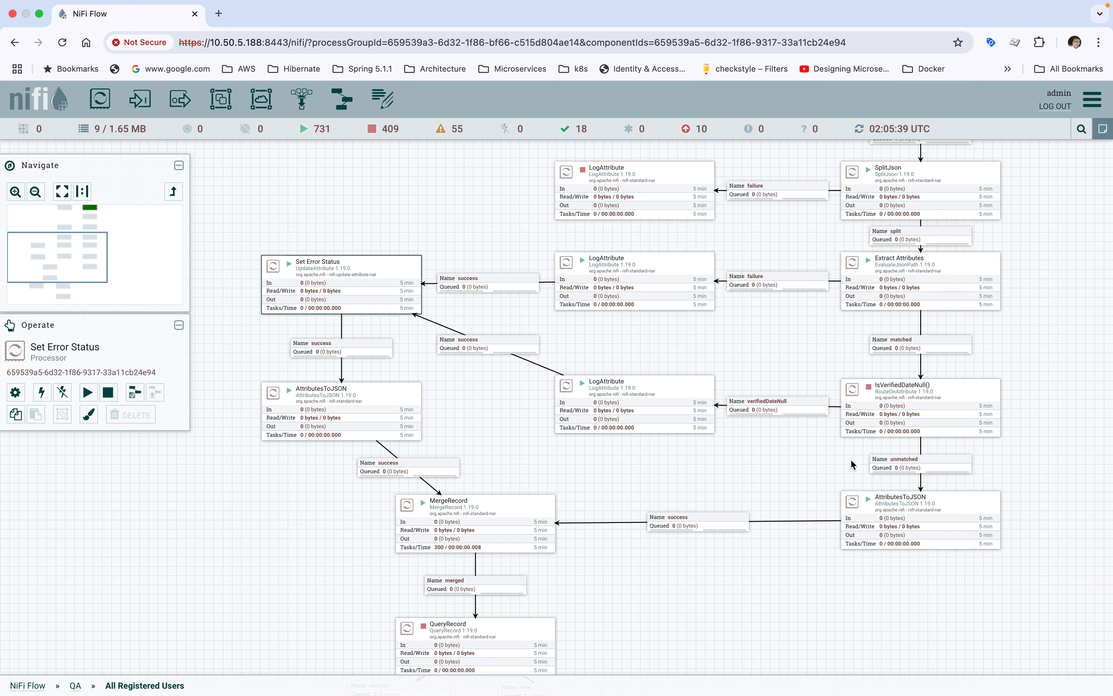
pyautogui.click(902, 530)
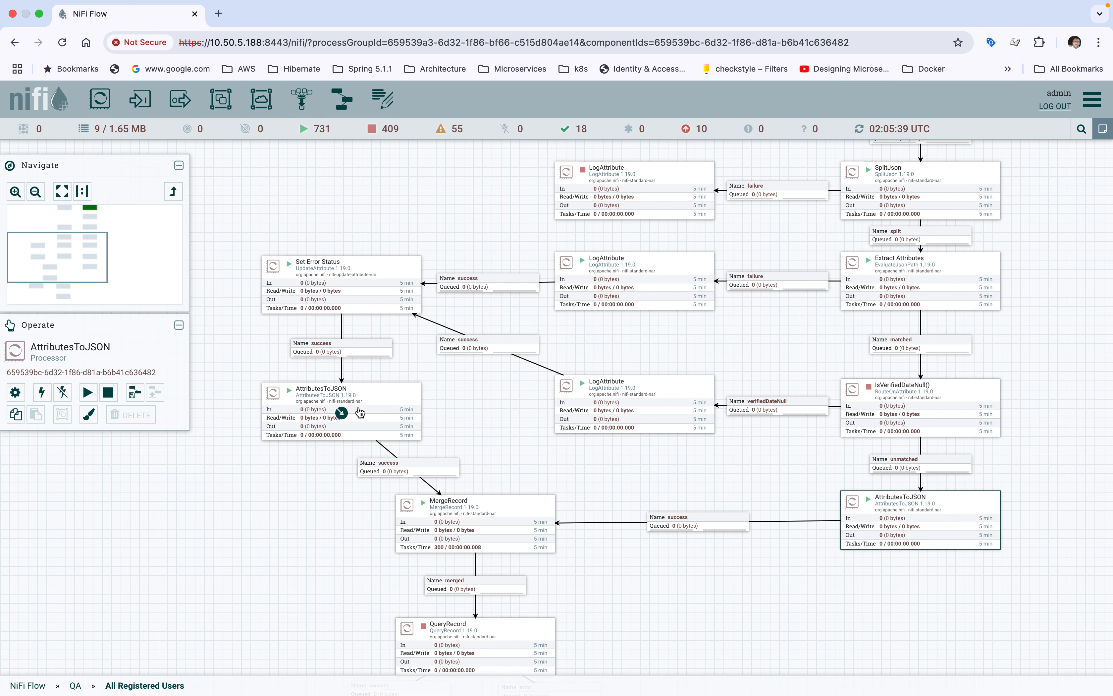
pyautogui.click(469, 518)
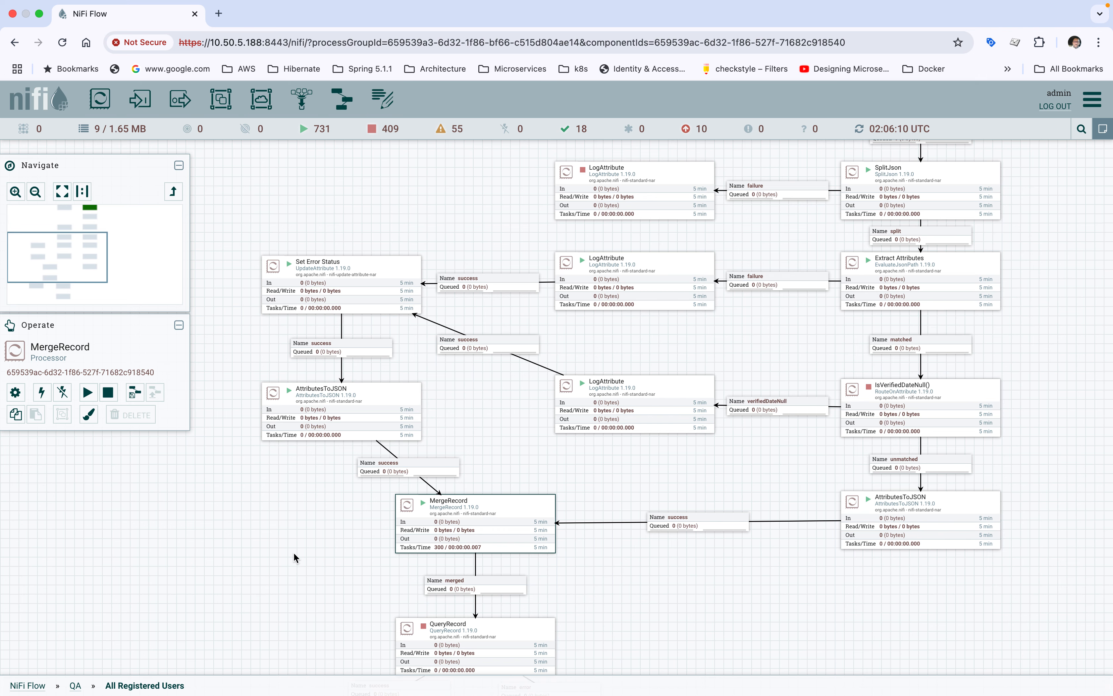
# Step: Review the record reader, record writer, merge strategy and bin properties of the MergeRecord processor, and close its details
pyautogui.scroll(-2, 463, 496)
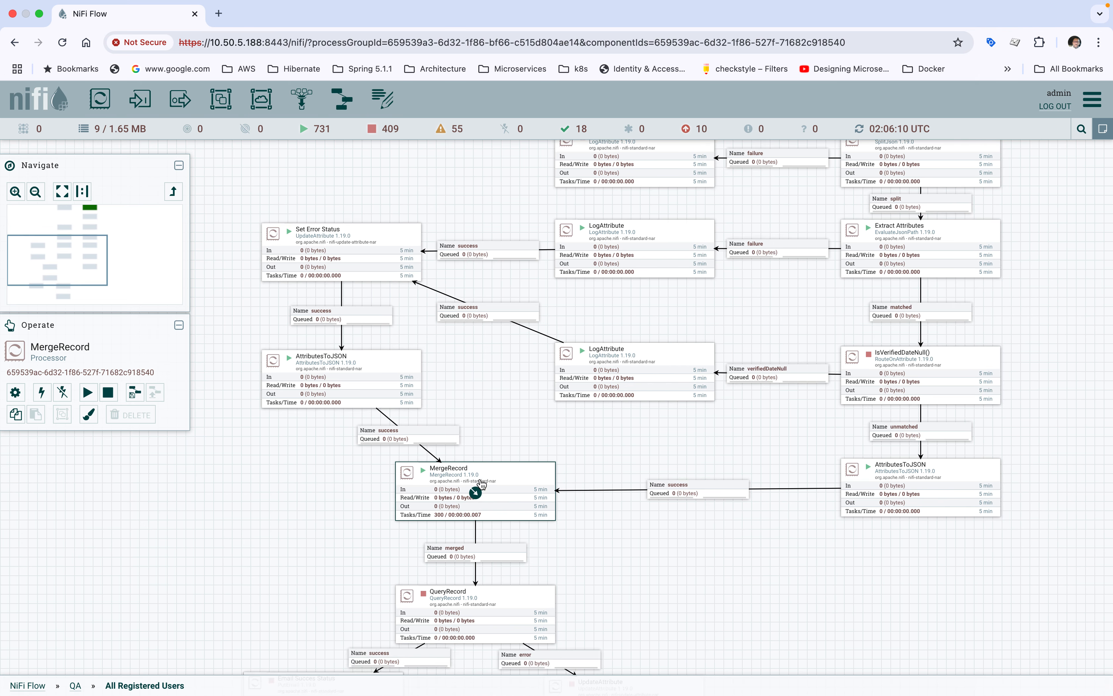
pyautogui.doubleClick(451, 491)
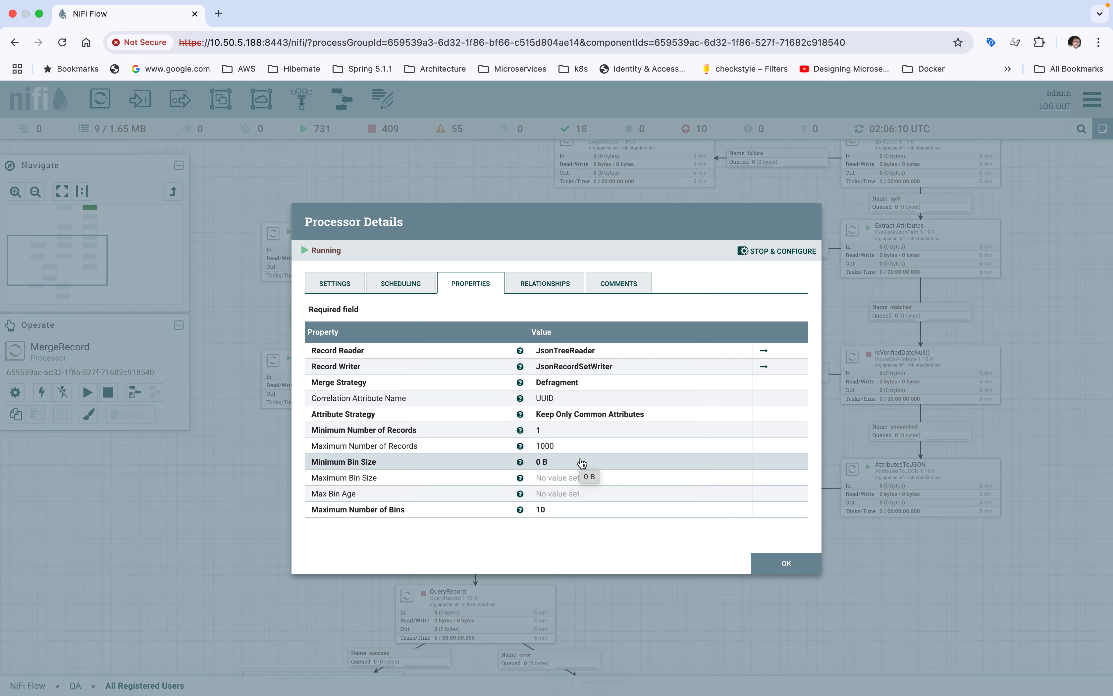
pyautogui.click(771, 570)
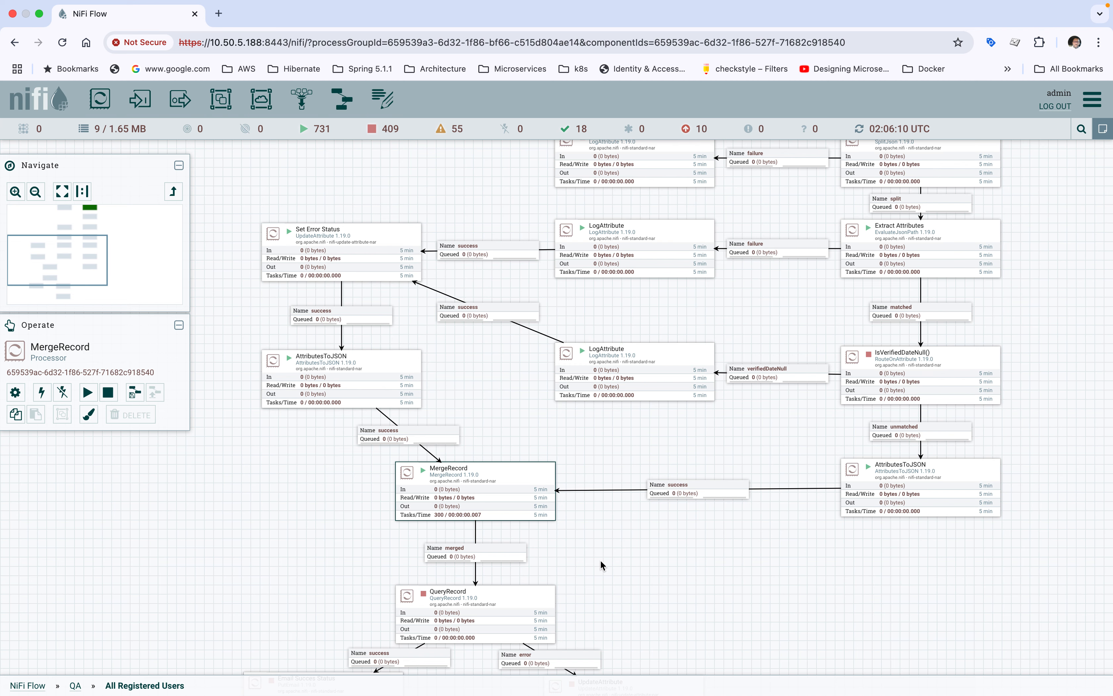
# Step: Open the QueryRecord processor's properties and examine the full SQL query of its error property in an enlarged editor
pyautogui.scroll(-2, 598, 524)
pyautogui.scroll(-5, 597, 524)
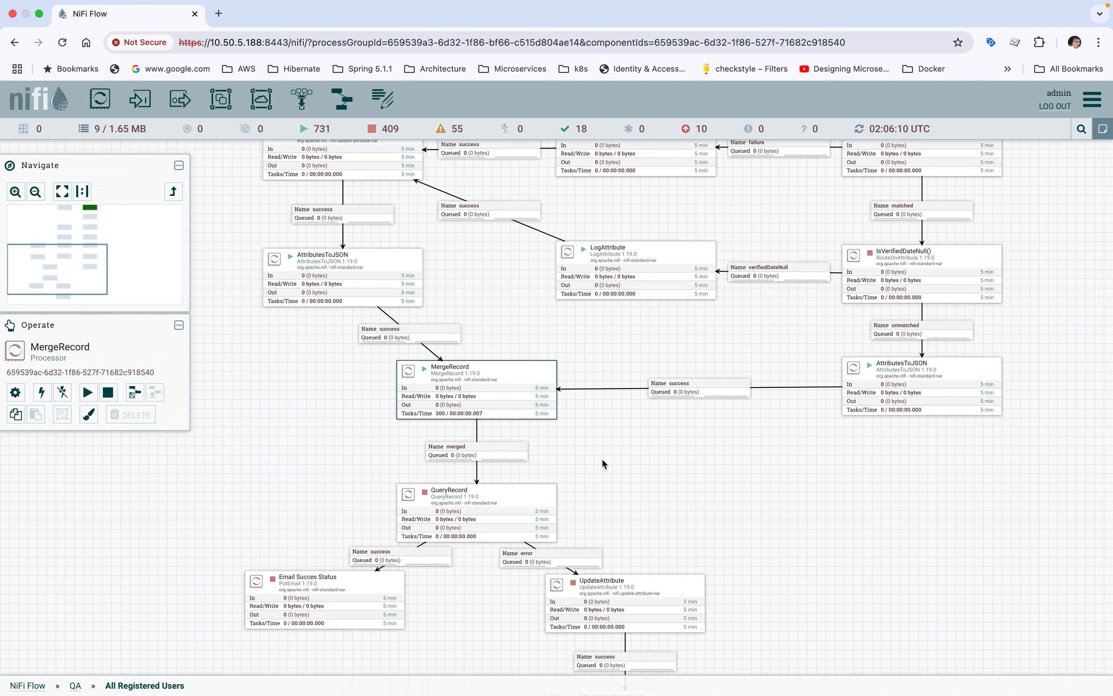
pyautogui.scroll(-4, 654, 474)
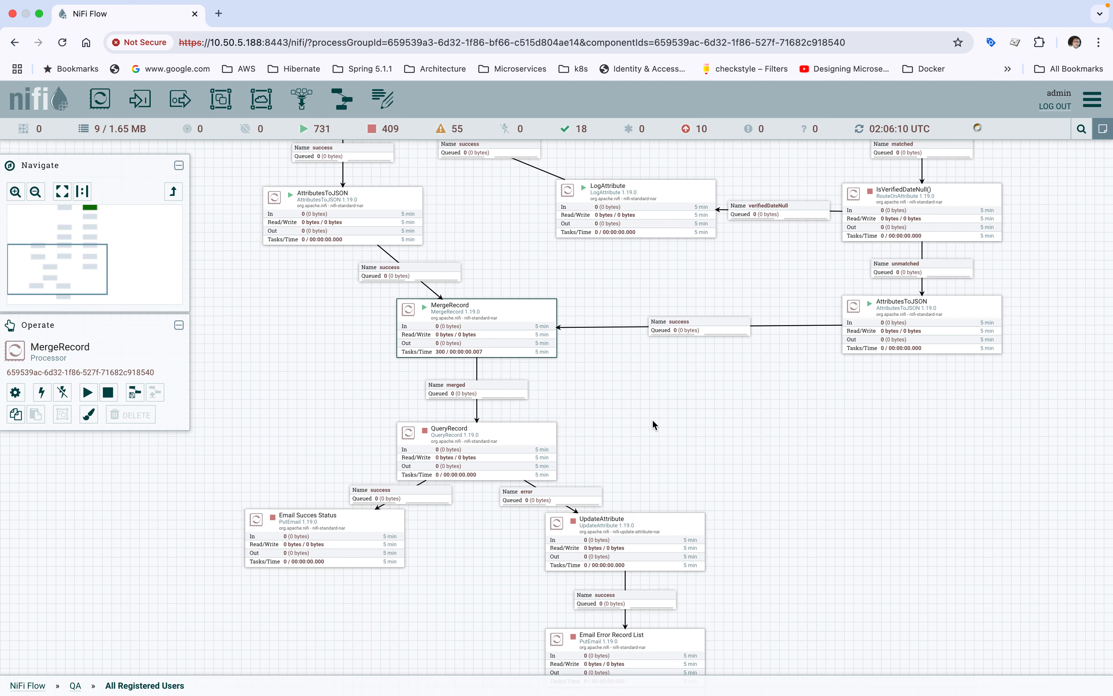
pyautogui.click(502, 434)
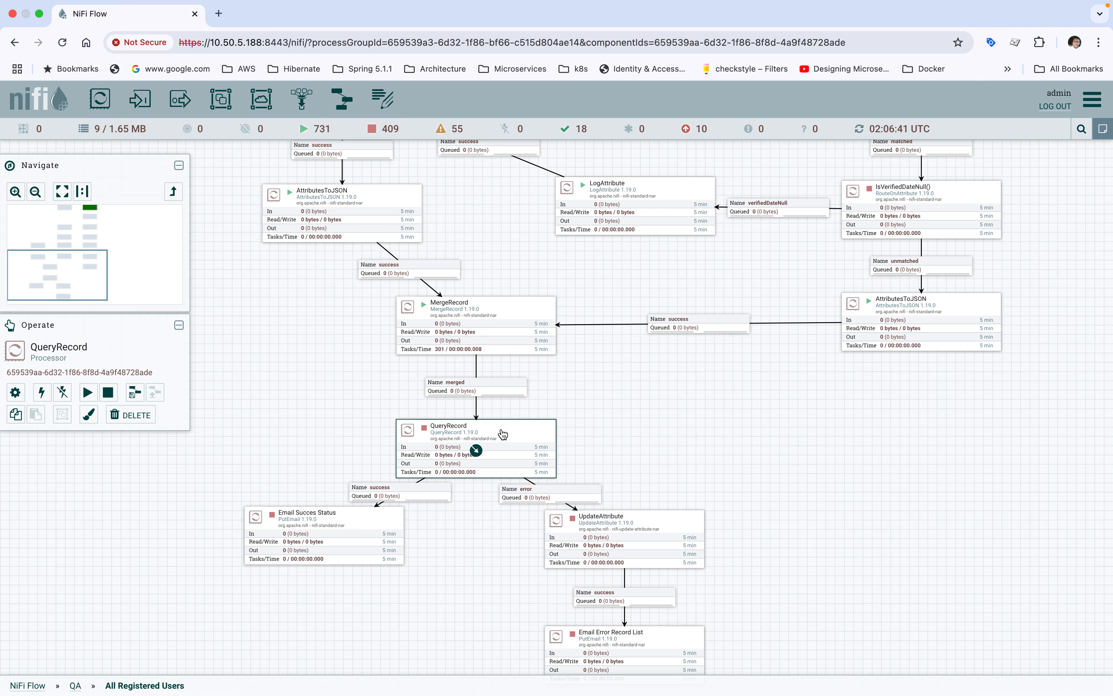
pyautogui.doubleClick(502, 434)
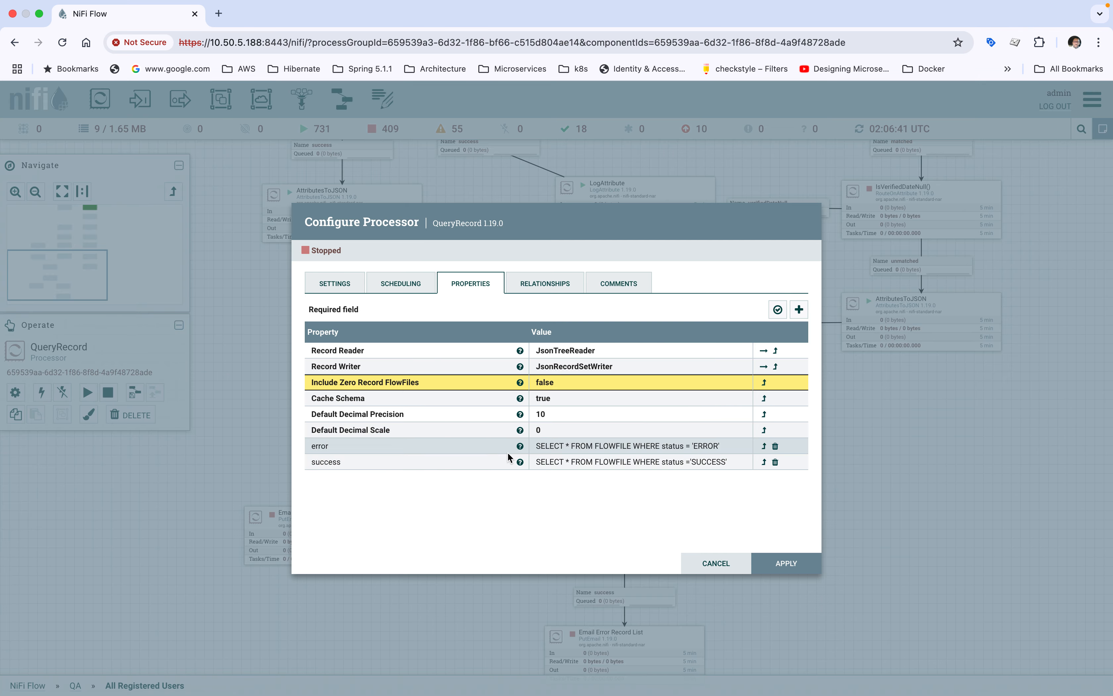
pyautogui.click(552, 446)
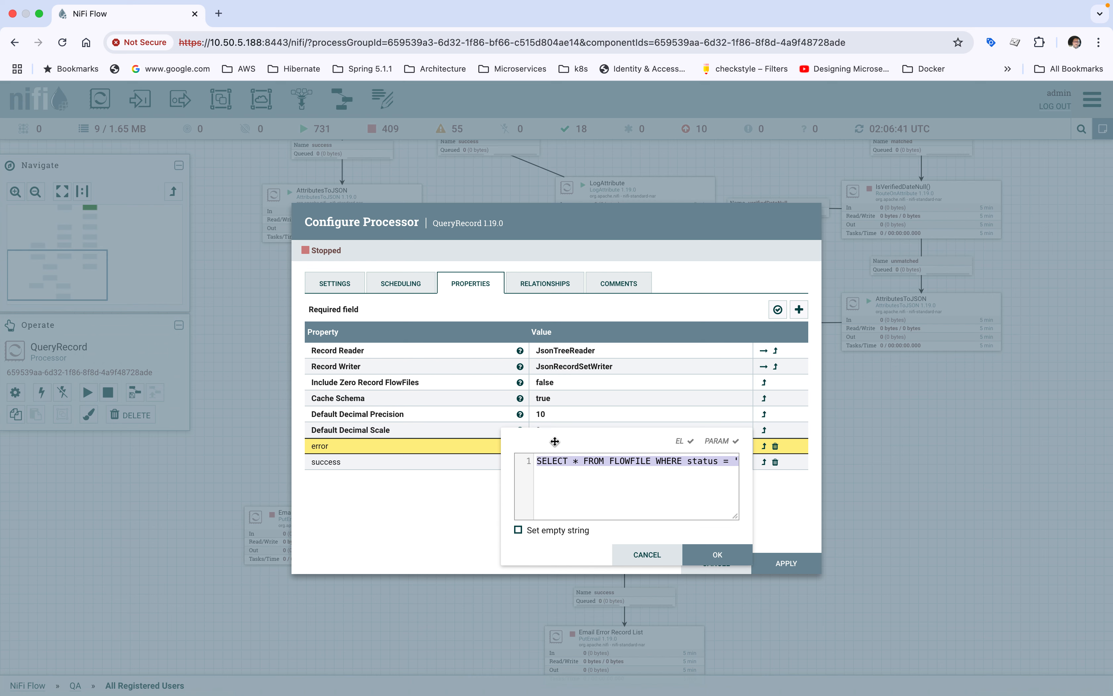
pyautogui.moveTo(555, 440); pyautogui.dragTo(448, 216)
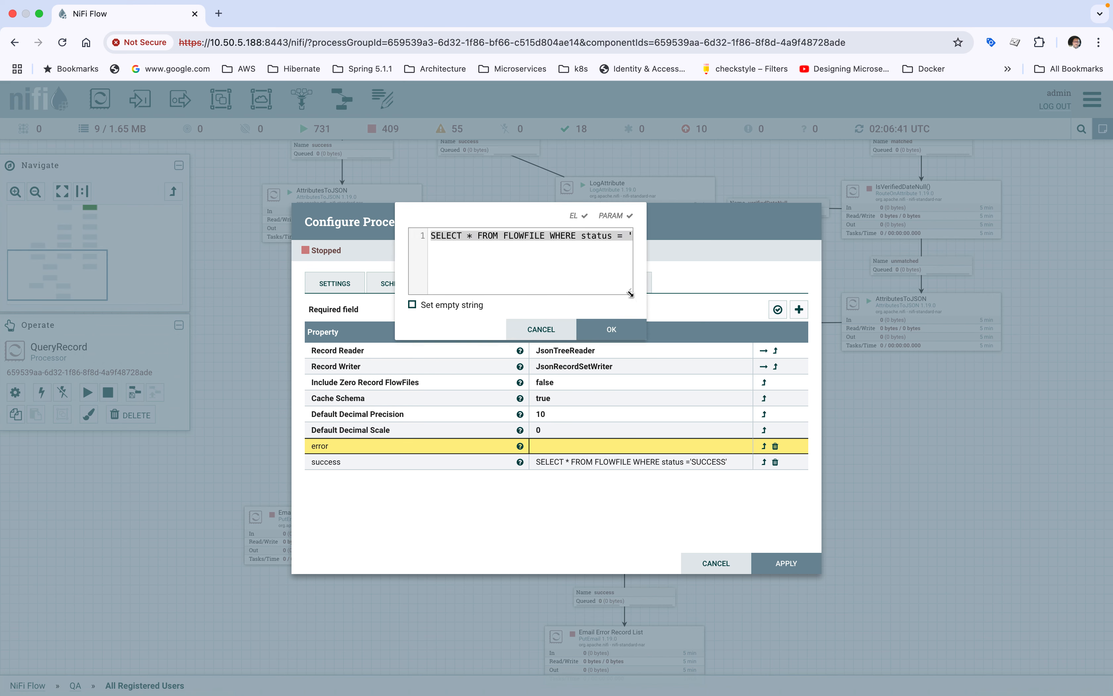
pyautogui.moveTo(630, 293); pyautogui.dragTo(1019, 306)
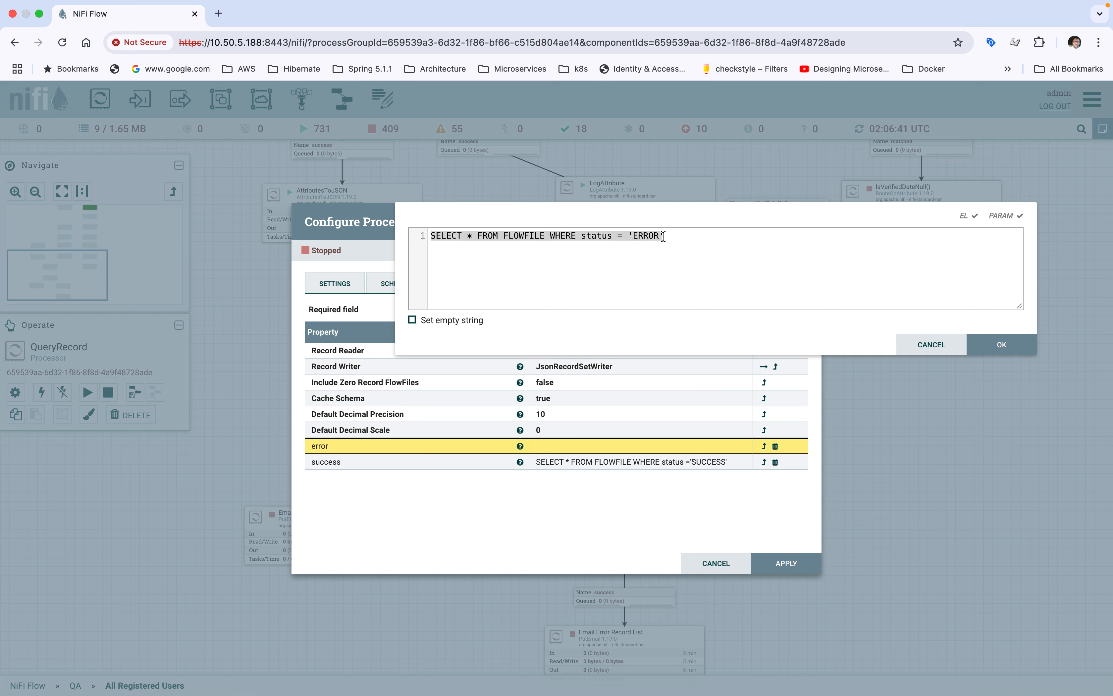
pyautogui.click(989, 345)
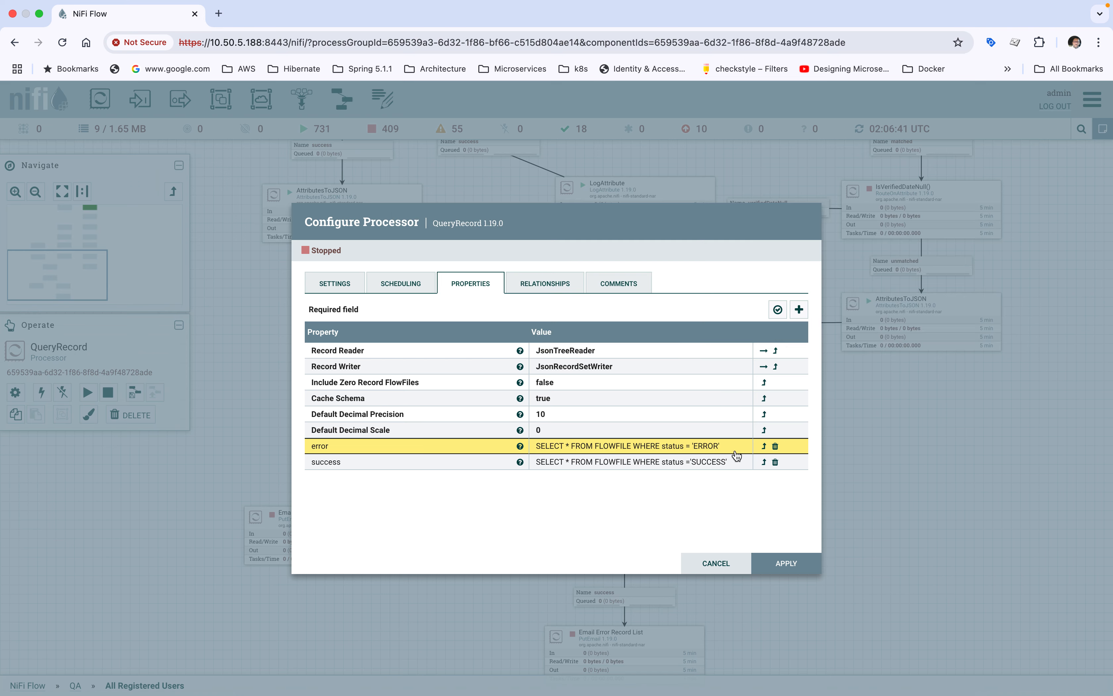
# Step: Examine the full SQL query of QueryRecord's success property in an enlarged editor and close the processor configuration
pyautogui.click(642, 472)
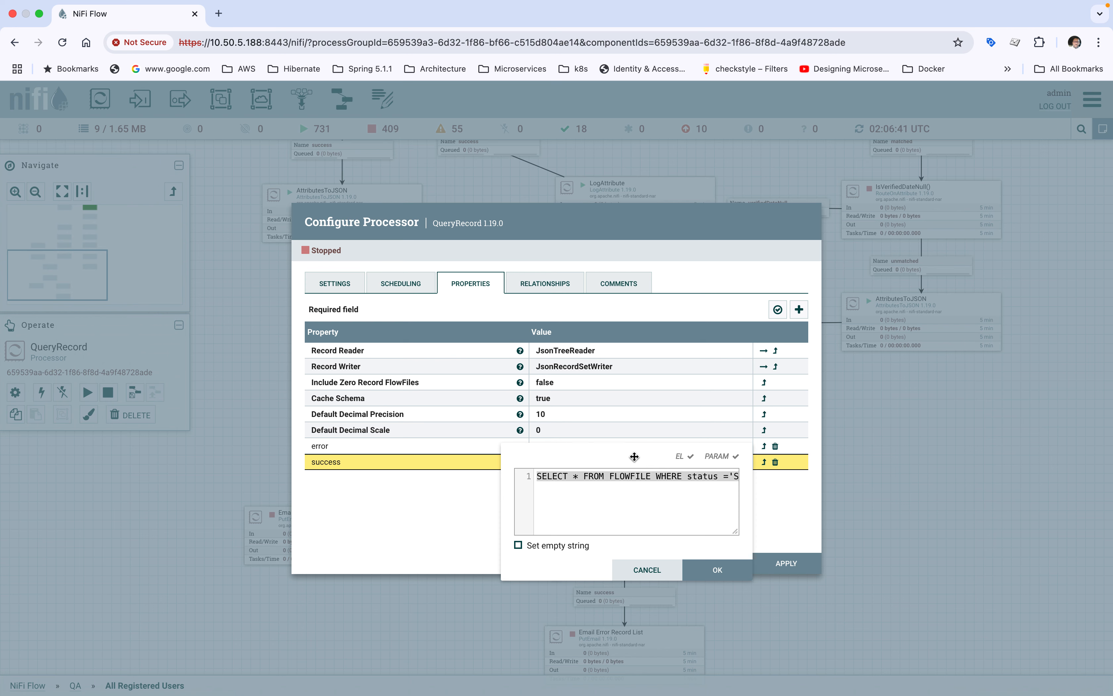
pyautogui.moveTo(641, 466); pyautogui.dragTo(603, 381)
pyautogui.moveTo(697, 446); pyautogui.dragTo(1021, 463)
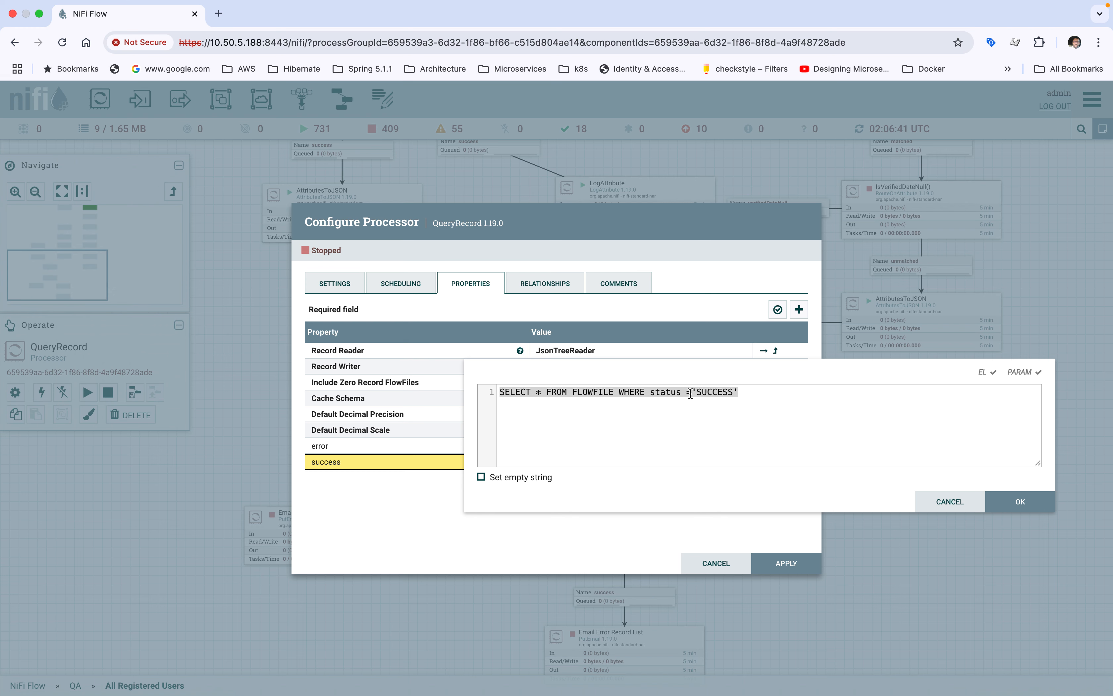
pyautogui.click(1015, 503)
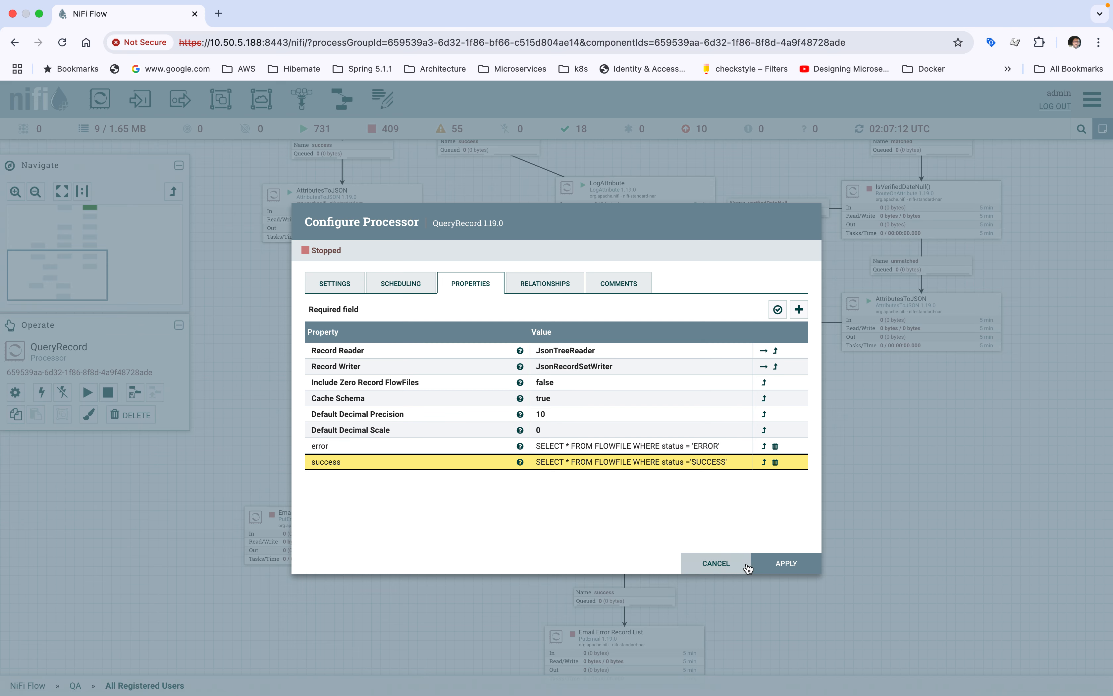
pyautogui.click(784, 564)
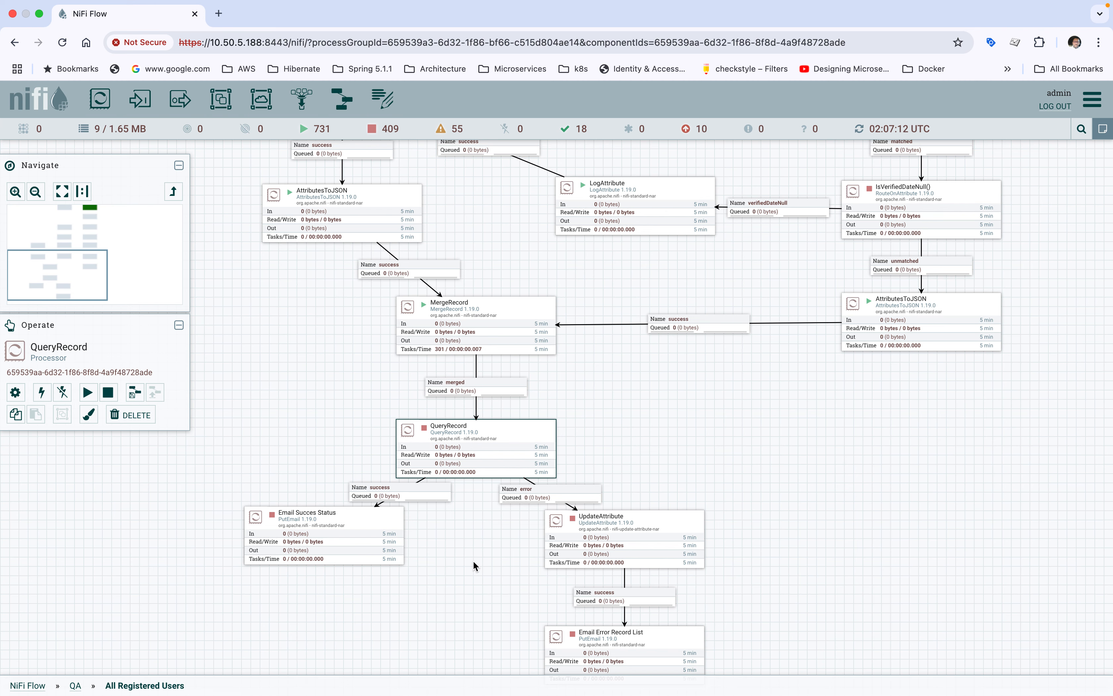
# Step: Check the success and error branches below QueryRecord and start the QueryRecord processor
pyautogui.moveTo(472, 560); pyautogui.dragTo(473, 496)
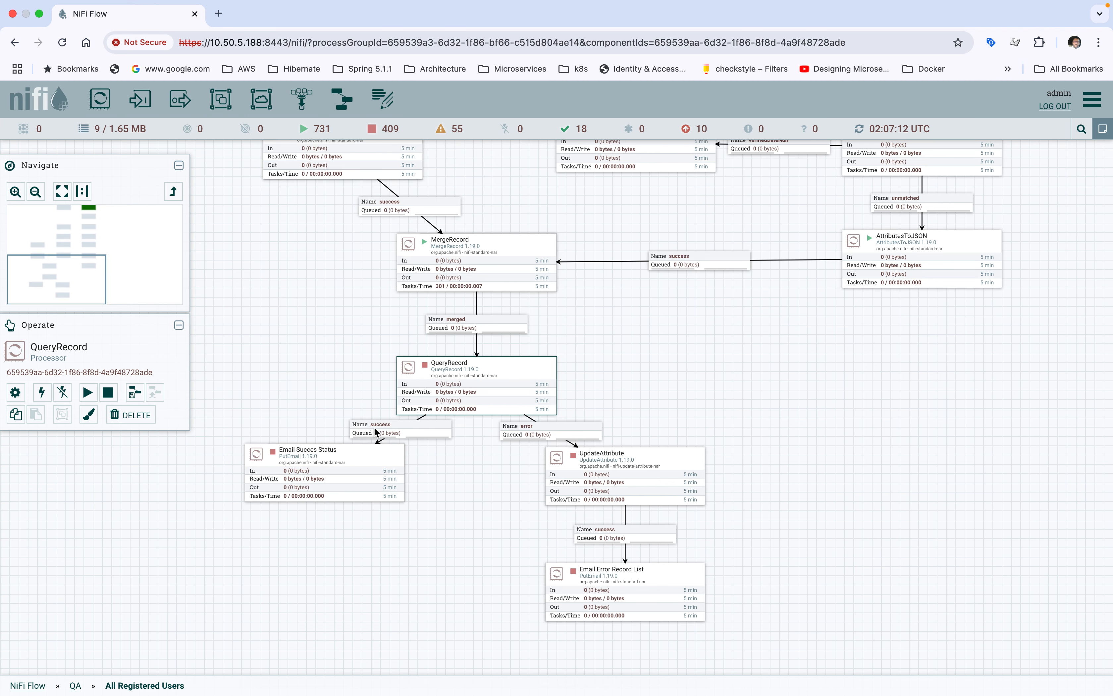
pyautogui.click(324, 473)
pyautogui.click(470, 385)
pyautogui.click(642, 470)
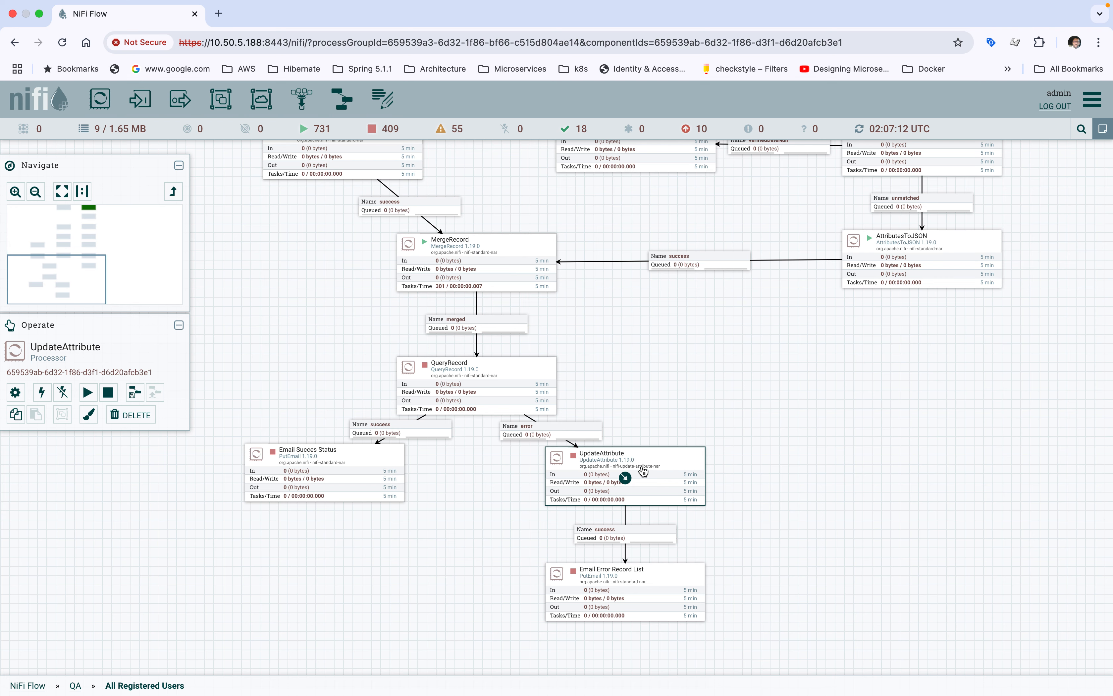
pyautogui.click(440, 391)
pyautogui.rightClick(439, 391)
pyautogui.click(458, 412)
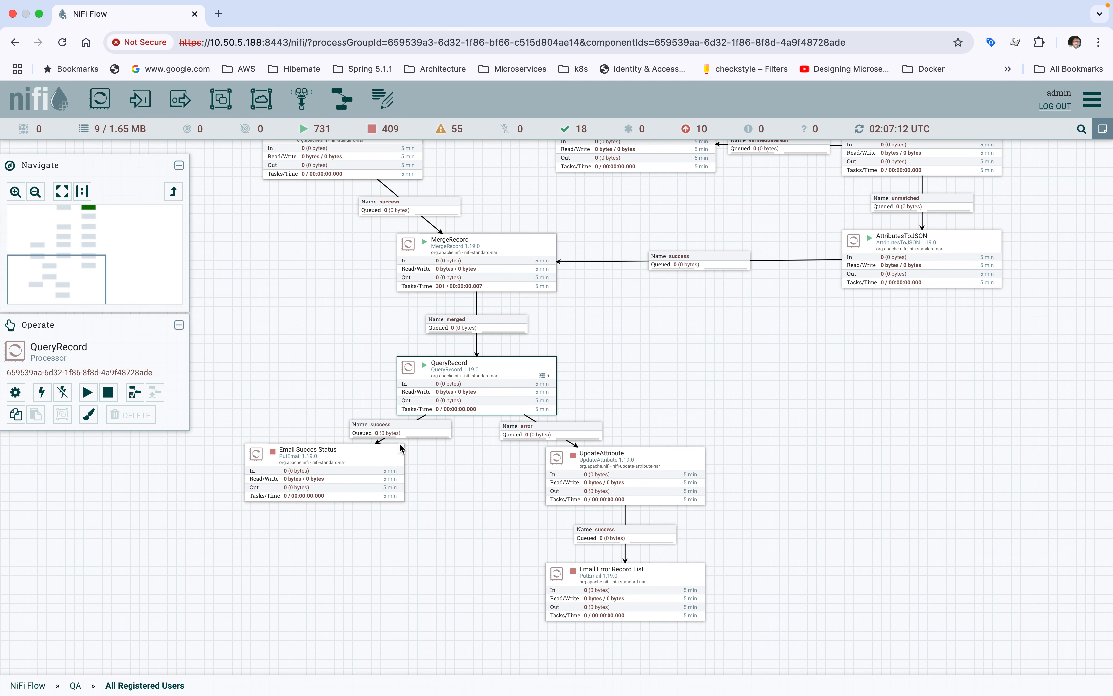
# Step: Start the Email Succes Status processor on QueryRecord's success branch and stop it again
pyautogui.click(338, 479)
pyautogui.rightClick(339, 479)
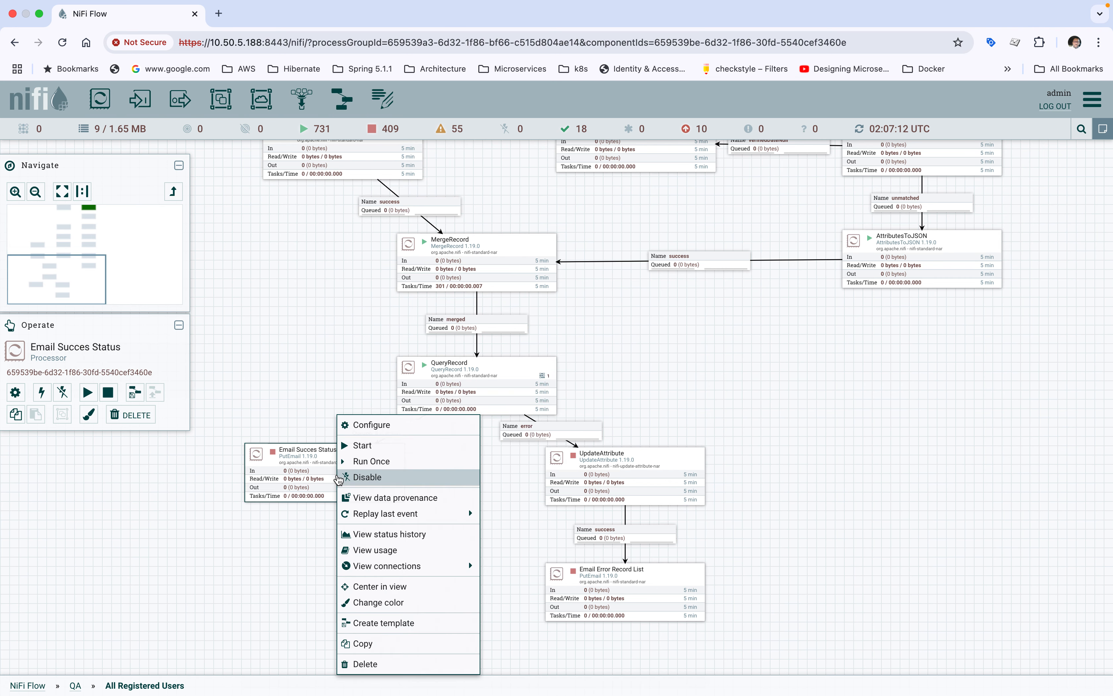
pyautogui.click(356, 447)
pyautogui.rightClick(354, 459)
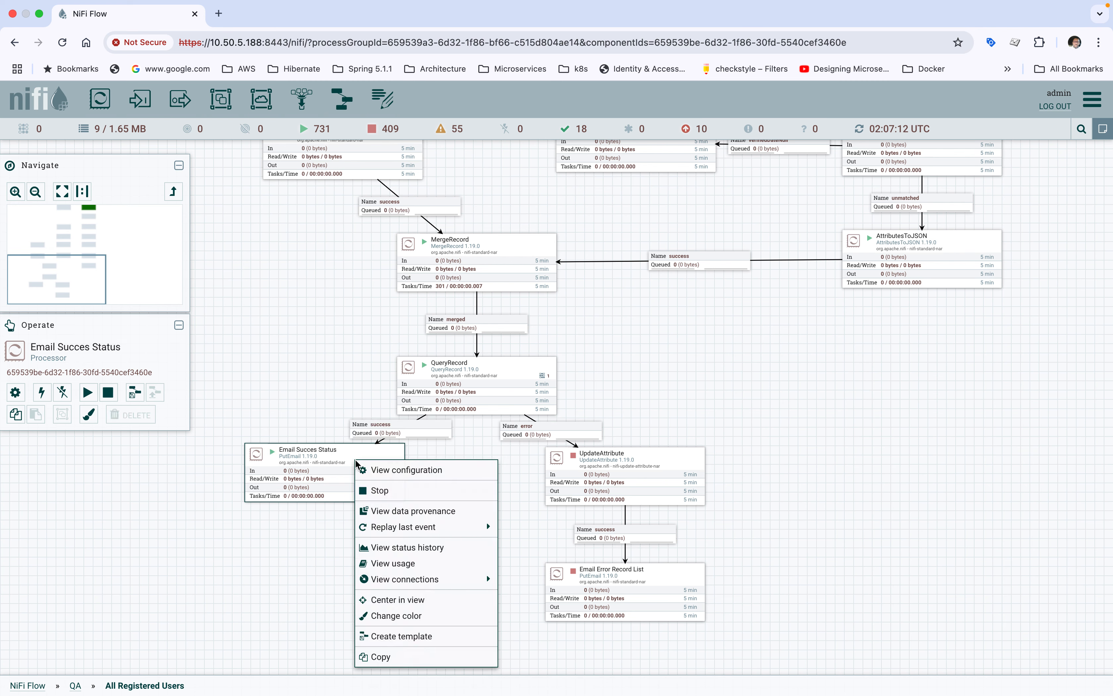
pyautogui.click(381, 491)
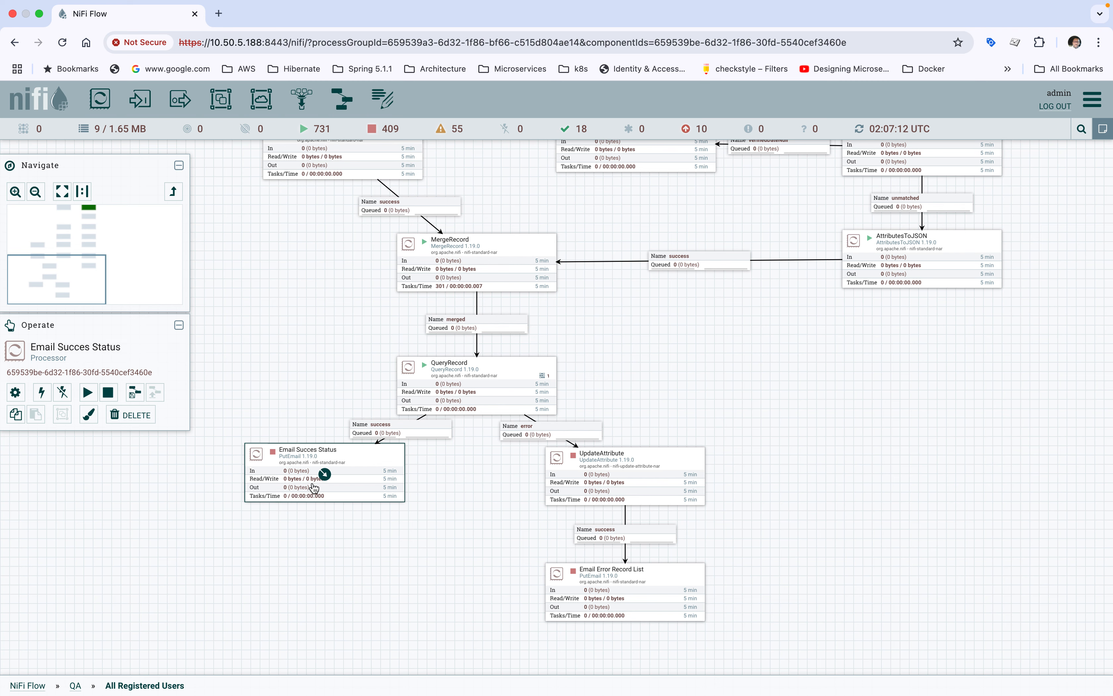
# Step: Start the UpdateAttribute processor on QueryRecord's error branch and review its filename property
pyautogui.click(580, 479)
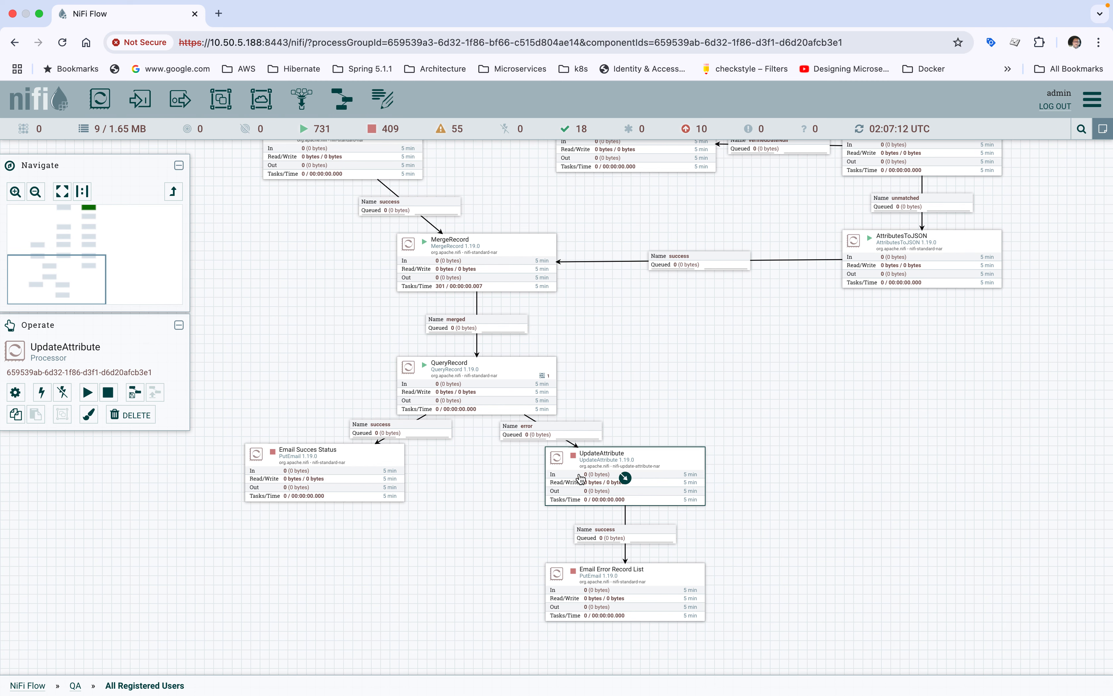
pyautogui.rightClick(581, 479)
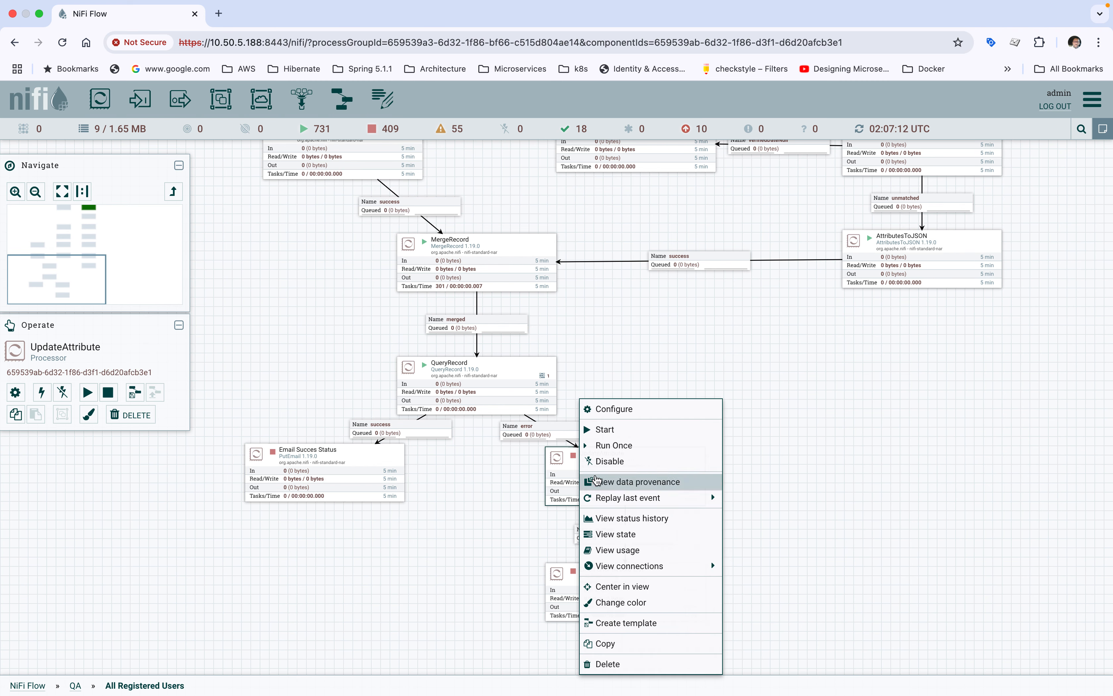
pyautogui.click(607, 432)
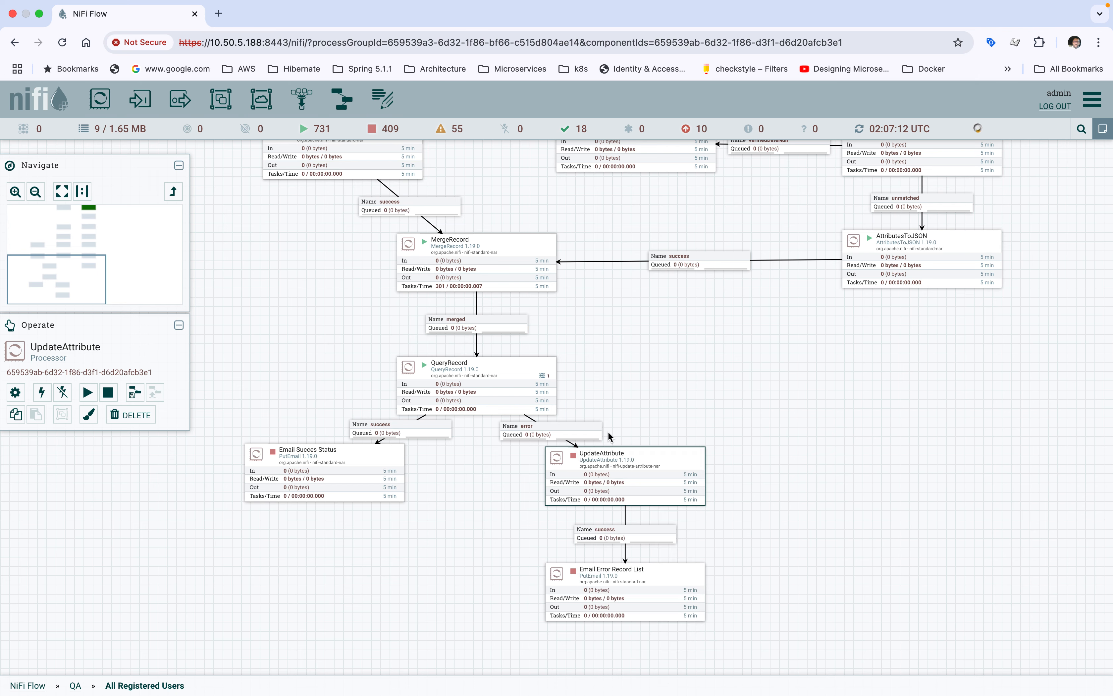
pyautogui.doubleClick(623, 476)
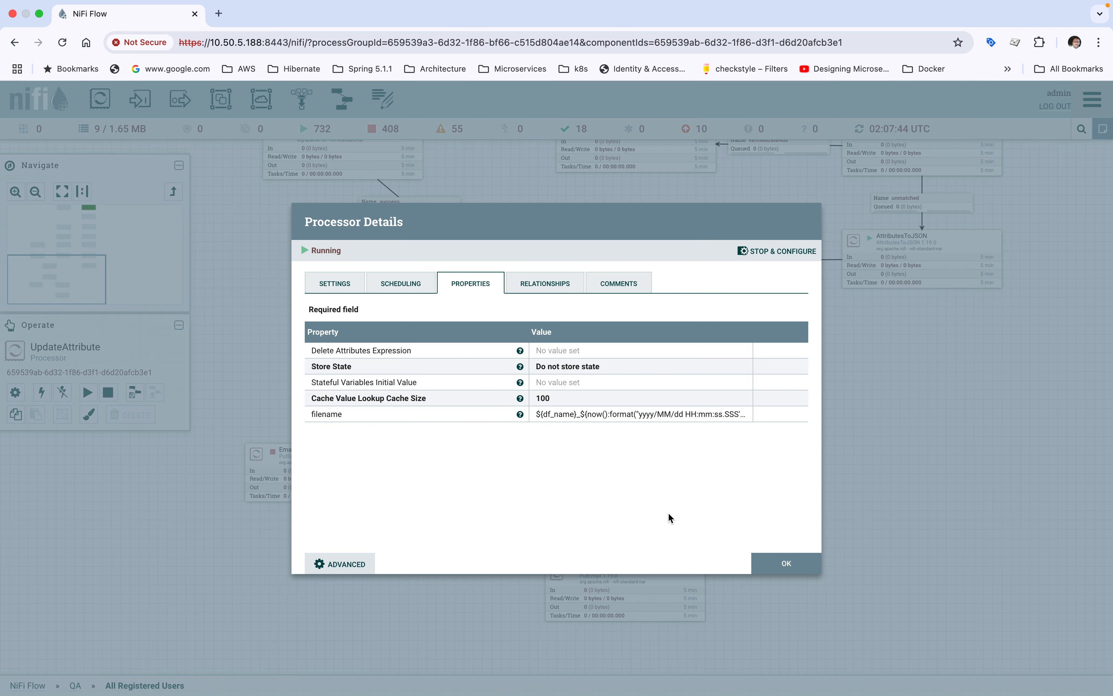
pyautogui.click(786, 563)
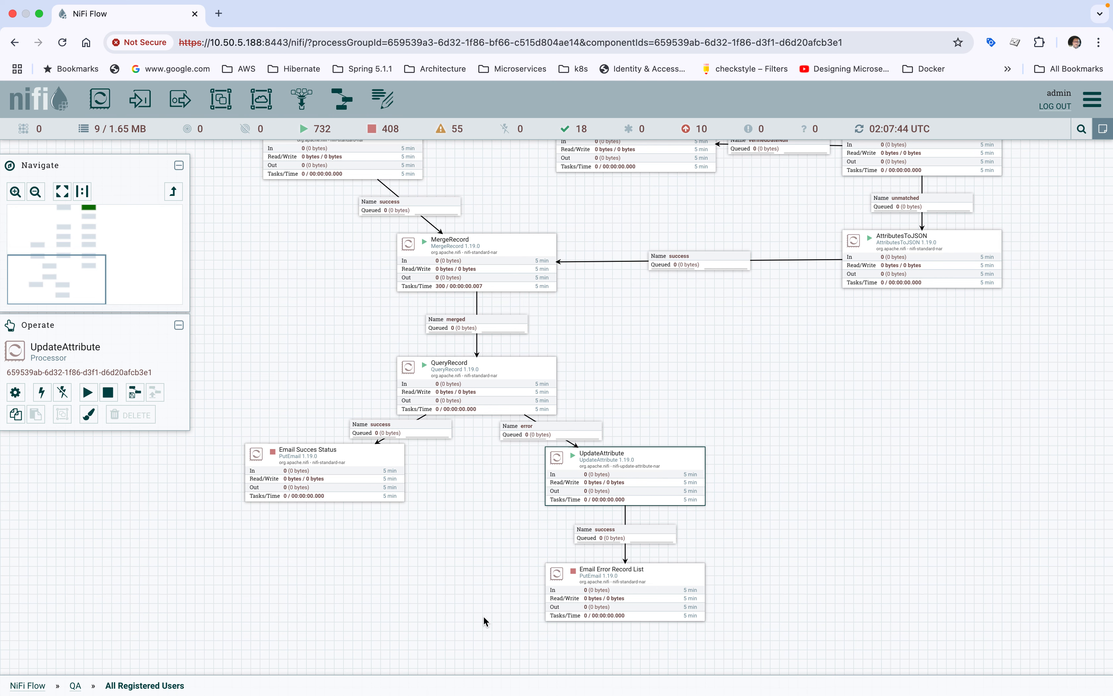
pyautogui.scroll(-1, 484, 616)
pyautogui.click(630, 551)
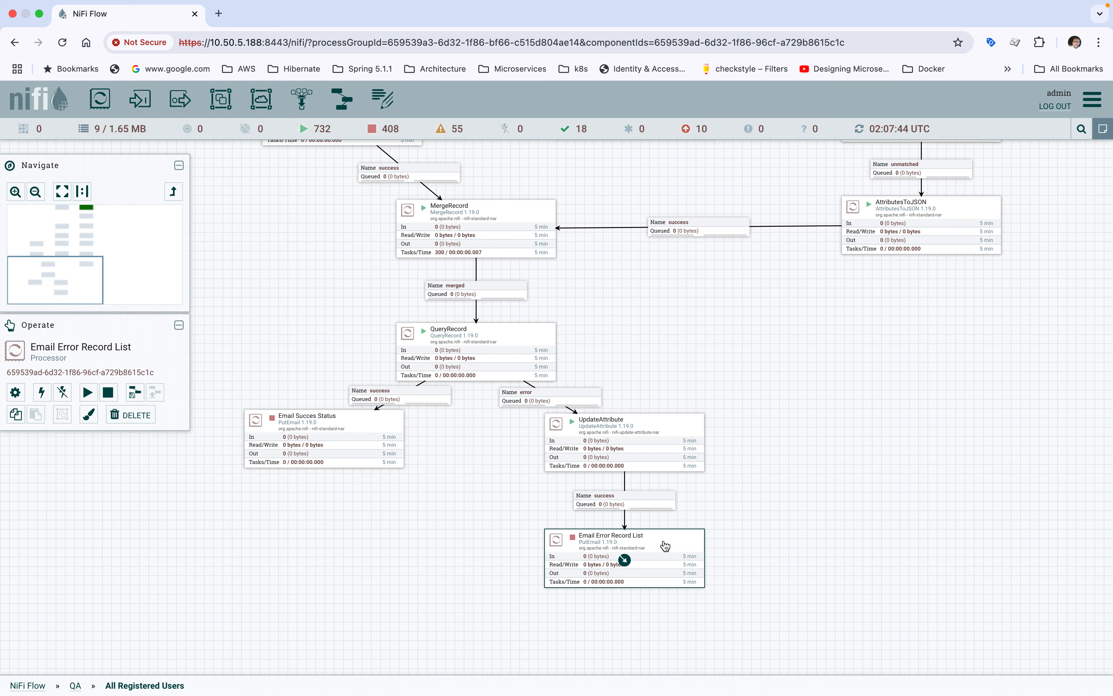
pyautogui.rightClick(665, 545)
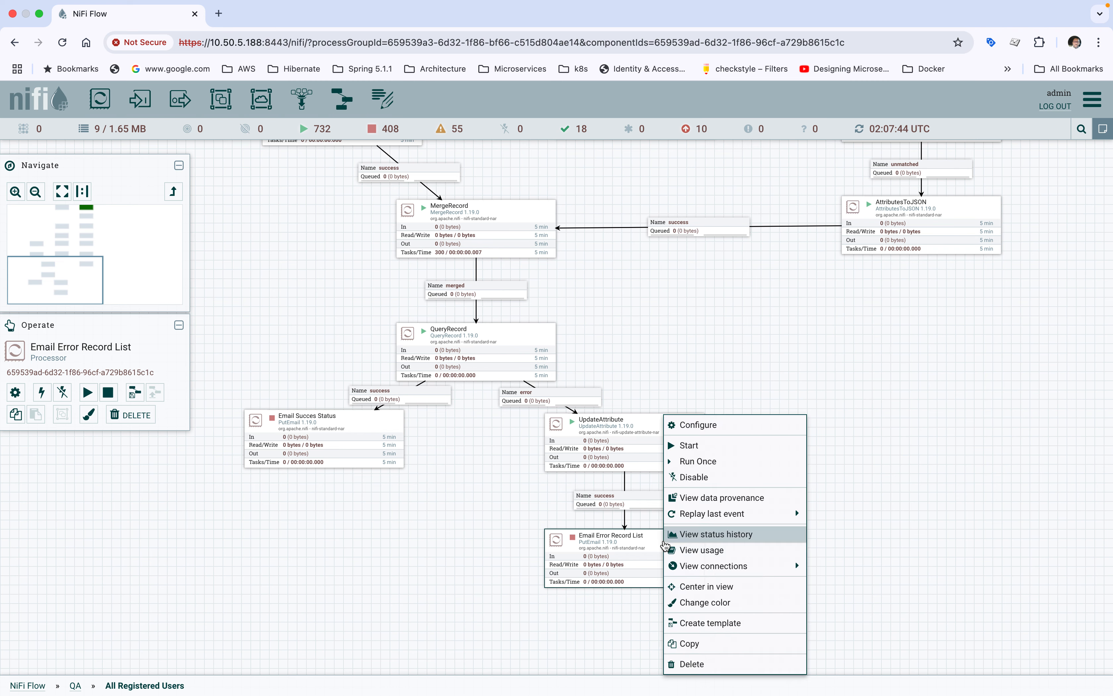
pyautogui.click(644, 316)
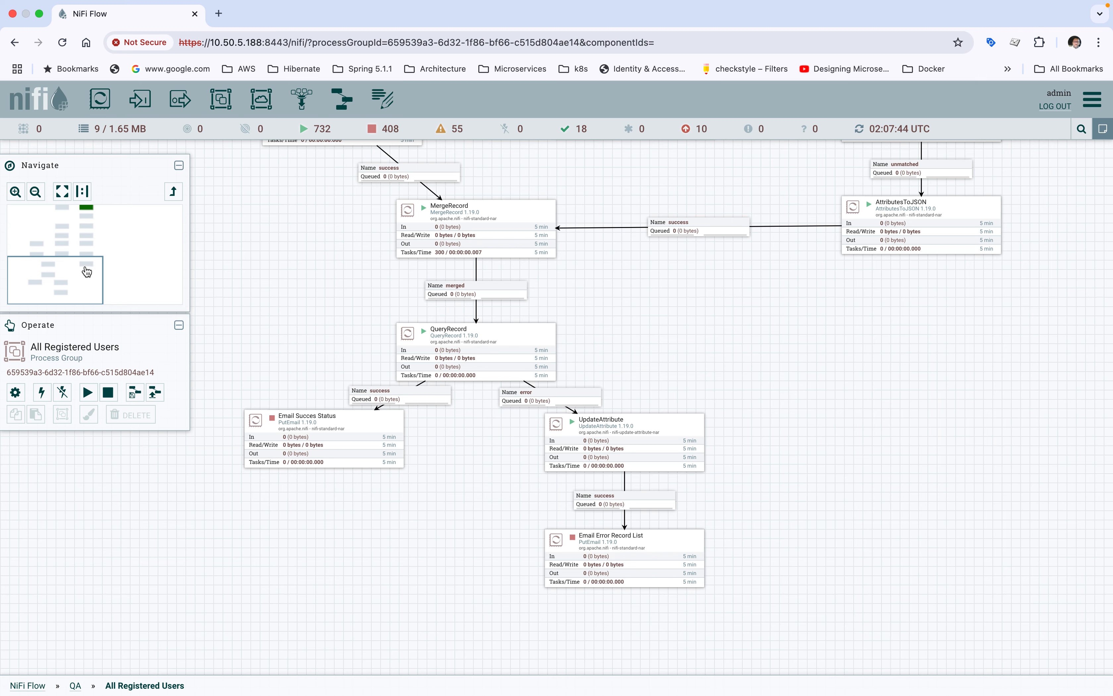
# Step: Start the Fetch Registered Users processor at the top of the flow and refresh the canvas
pyautogui.moveTo(87, 273); pyautogui.dragTo(89, 193)
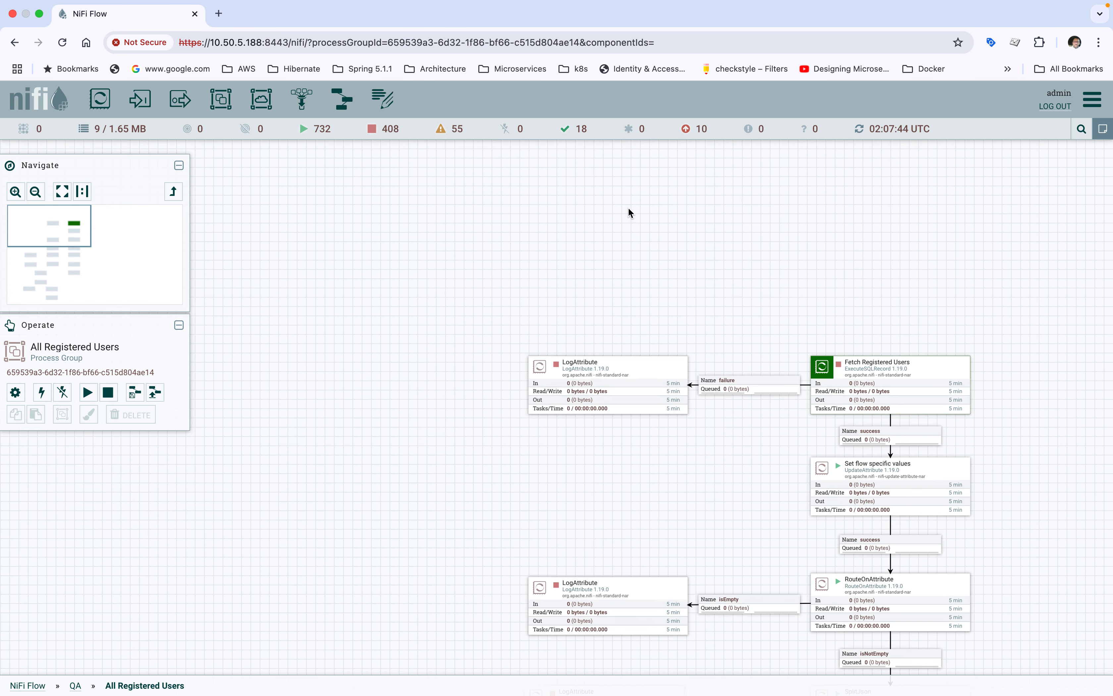
pyautogui.moveTo(836, 226); pyautogui.dragTo(593, 215)
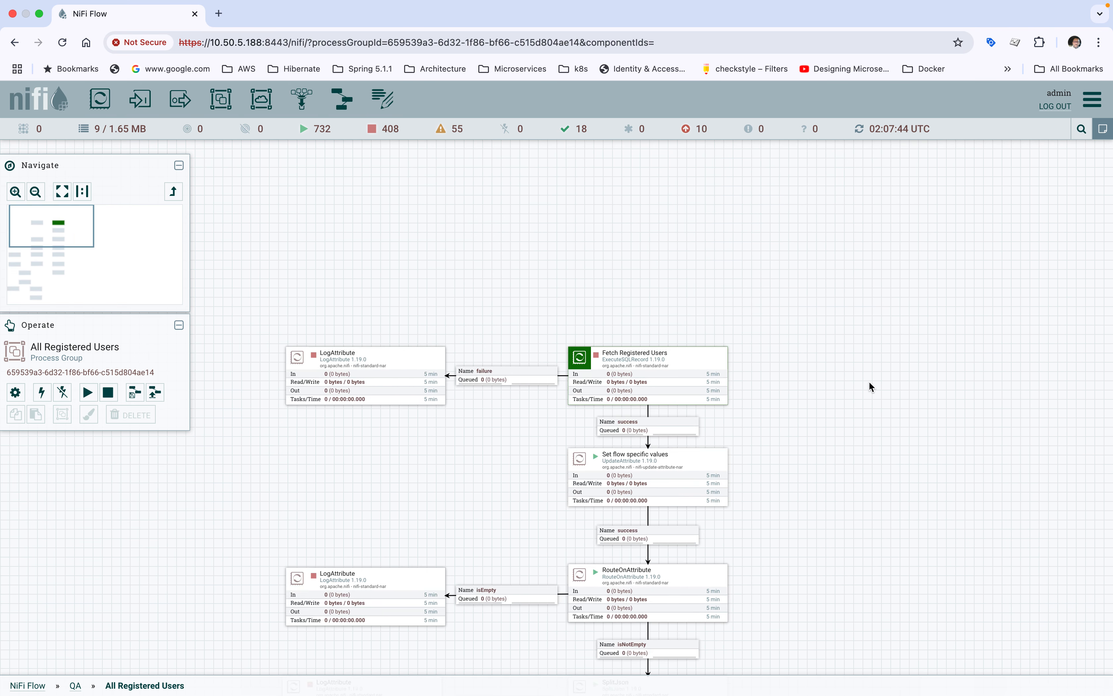
pyautogui.moveTo(869, 381); pyautogui.dragTo(854, 338)
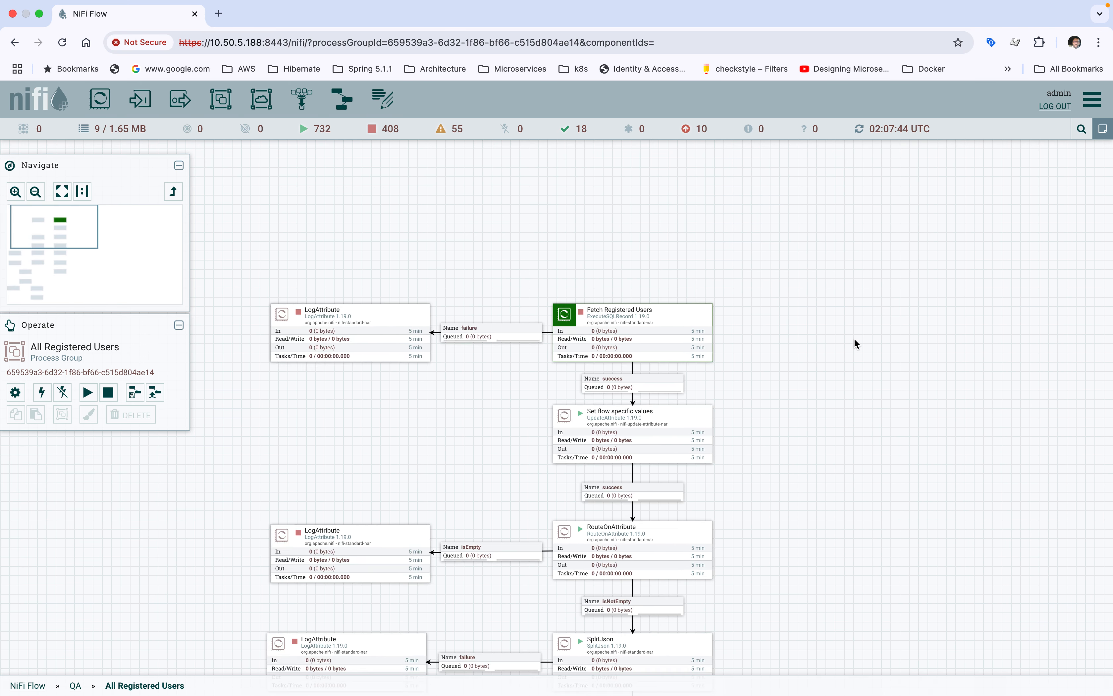
pyautogui.click(666, 318)
pyautogui.rightClick(666, 319)
pyautogui.click(675, 346)
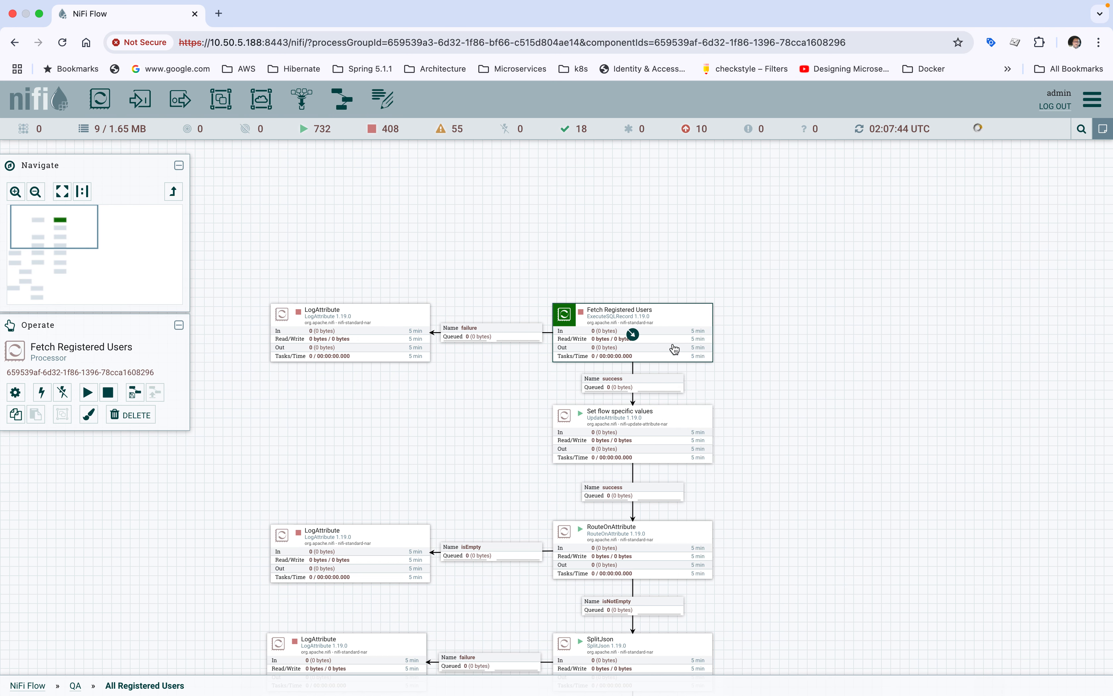
pyautogui.click(623, 224)
pyautogui.rightClick(626, 227)
pyautogui.click(628, 230)
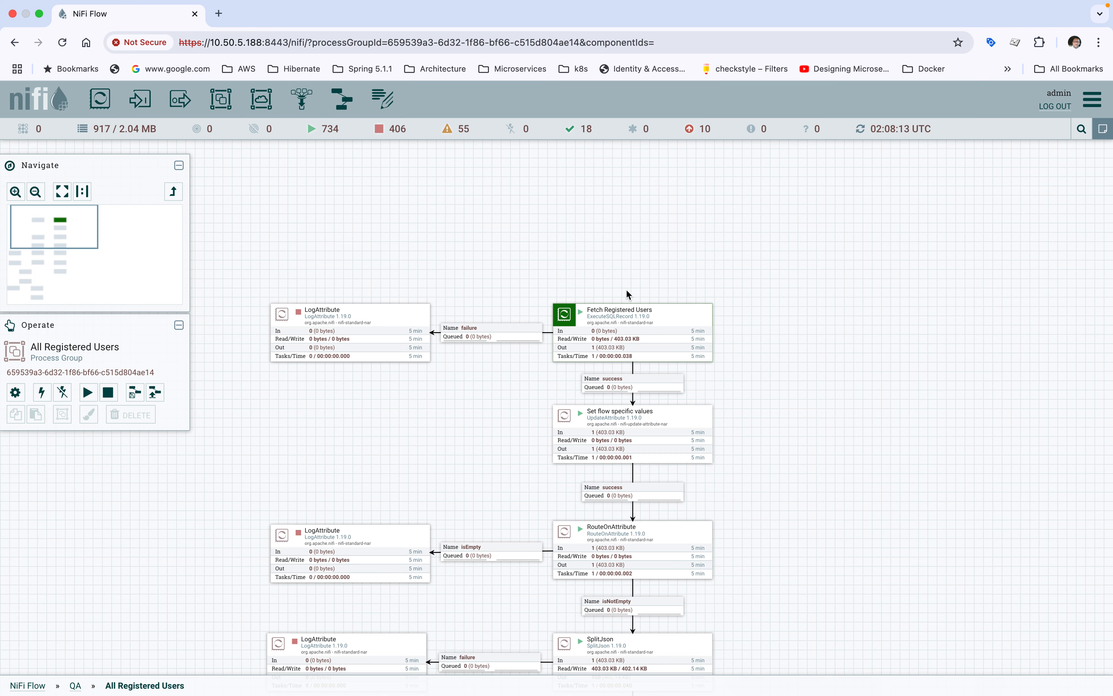
# Step: Stop the Fetch Registered Users processor, check its scheduling settings and close the configuration without changes
pyautogui.rightClick(597, 338)
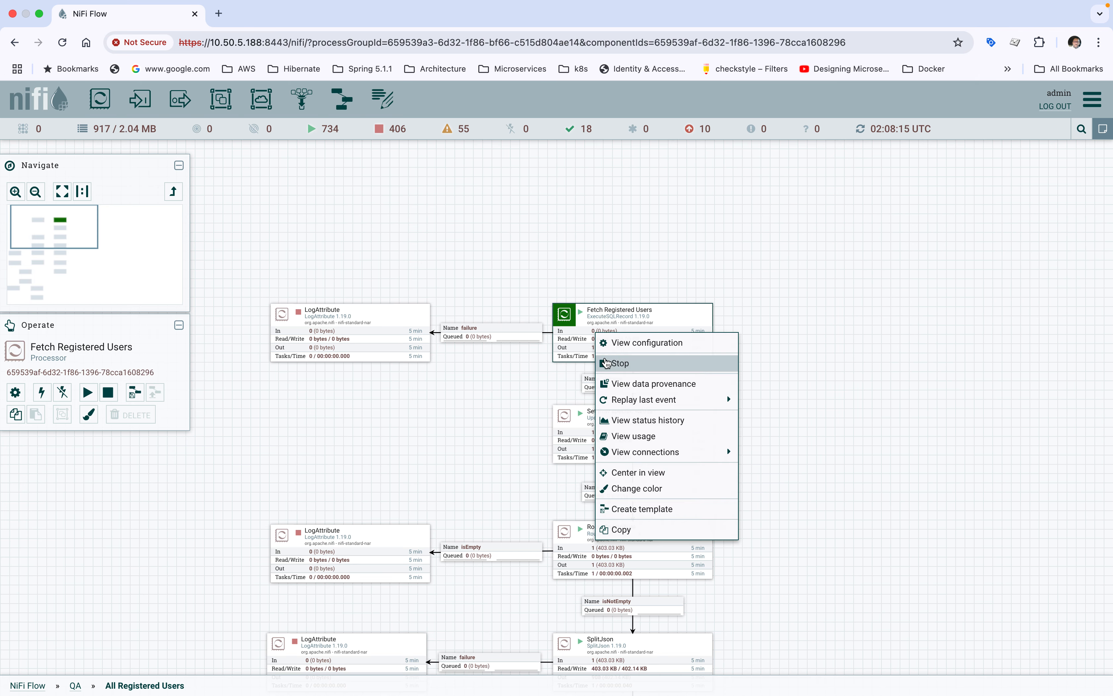
pyautogui.click(606, 363)
pyautogui.doubleClick(593, 343)
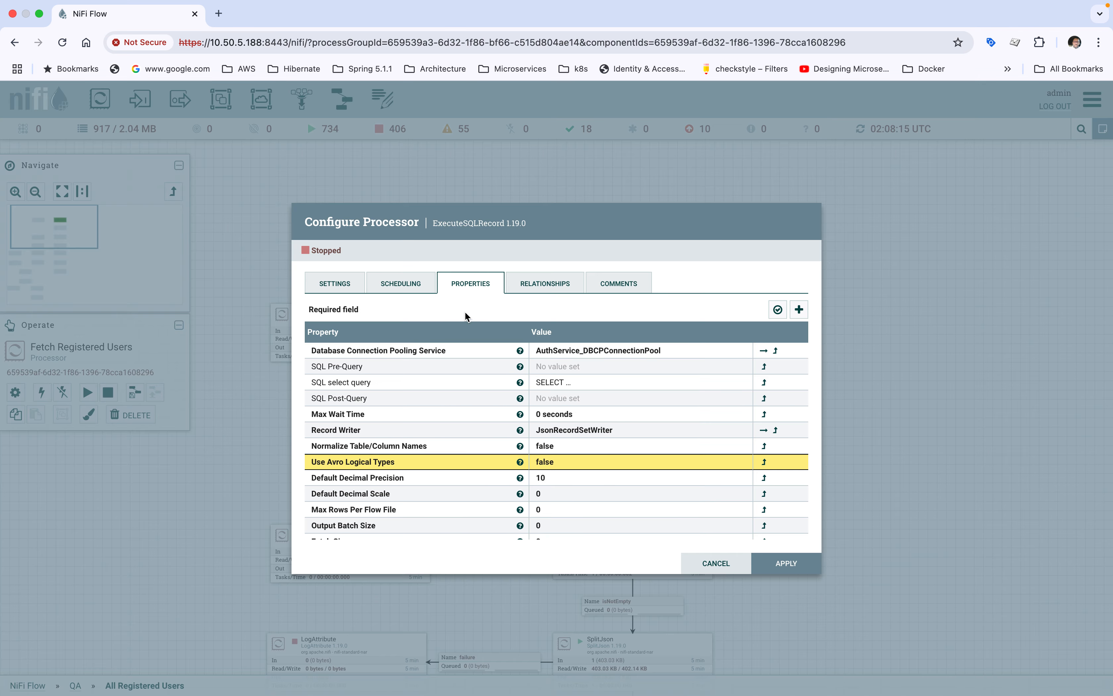
pyautogui.click(404, 284)
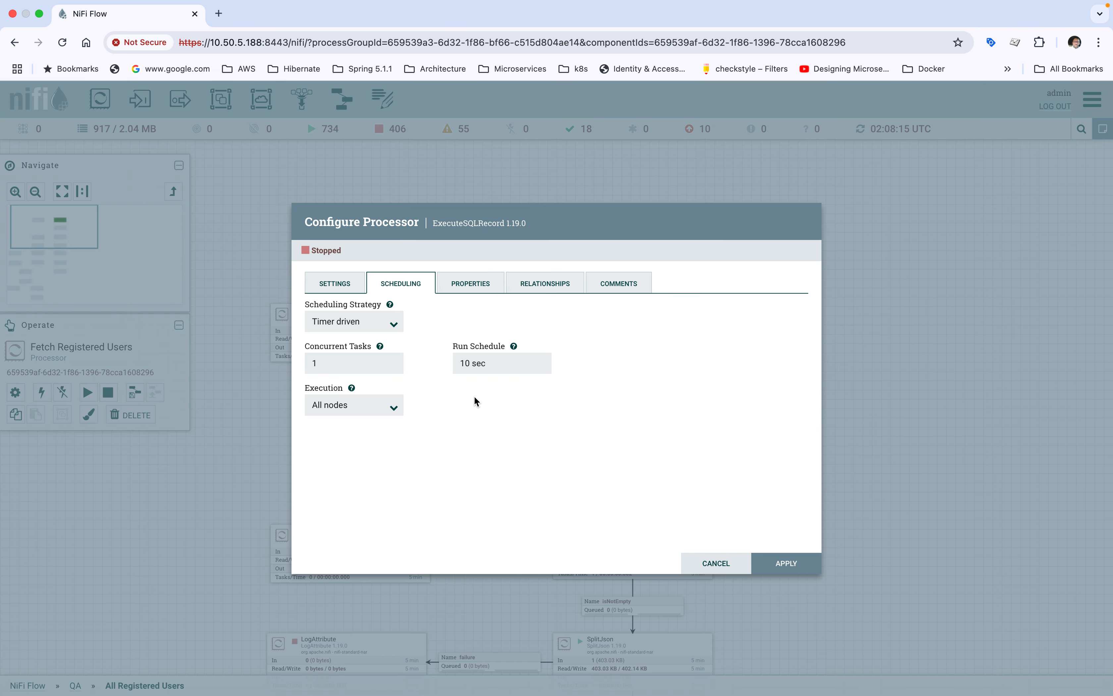
pyautogui.click(714, 563)
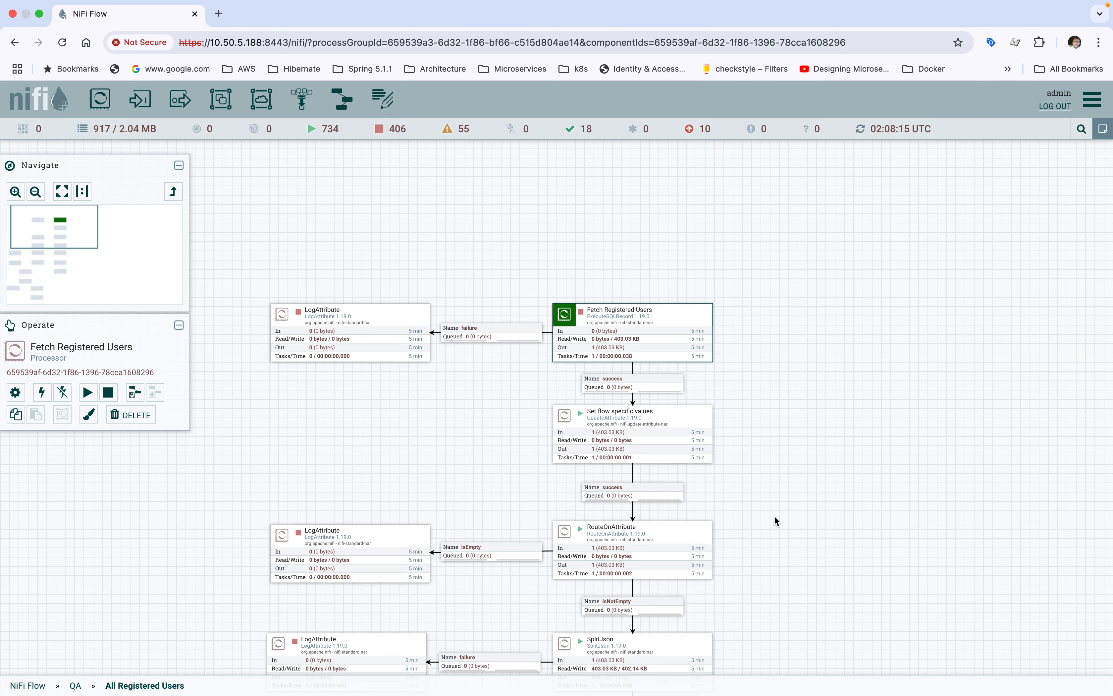
# Step: Follow the fetched records down the flow to the matched queue between Extract Attributes and IsVerifiedDateNull()
pyautogui.moveTo(774, 515); pyautogui.dragTo(772, 412)
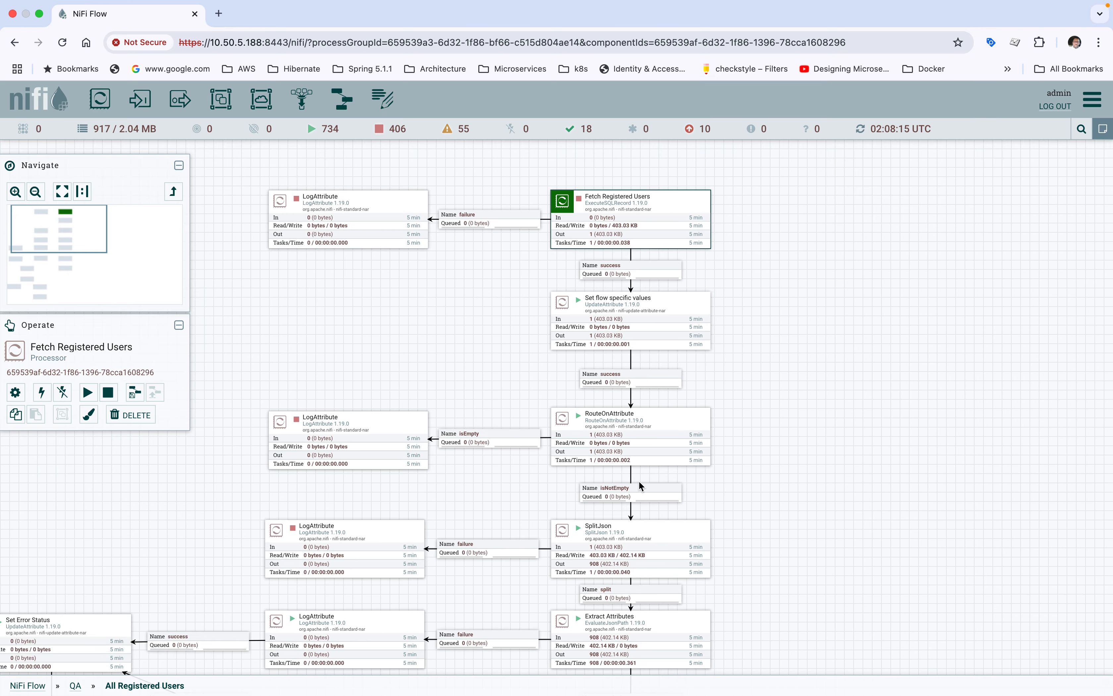
pyautogui.moveTo(774, 505); pyautogui.dragTo(776, 409)
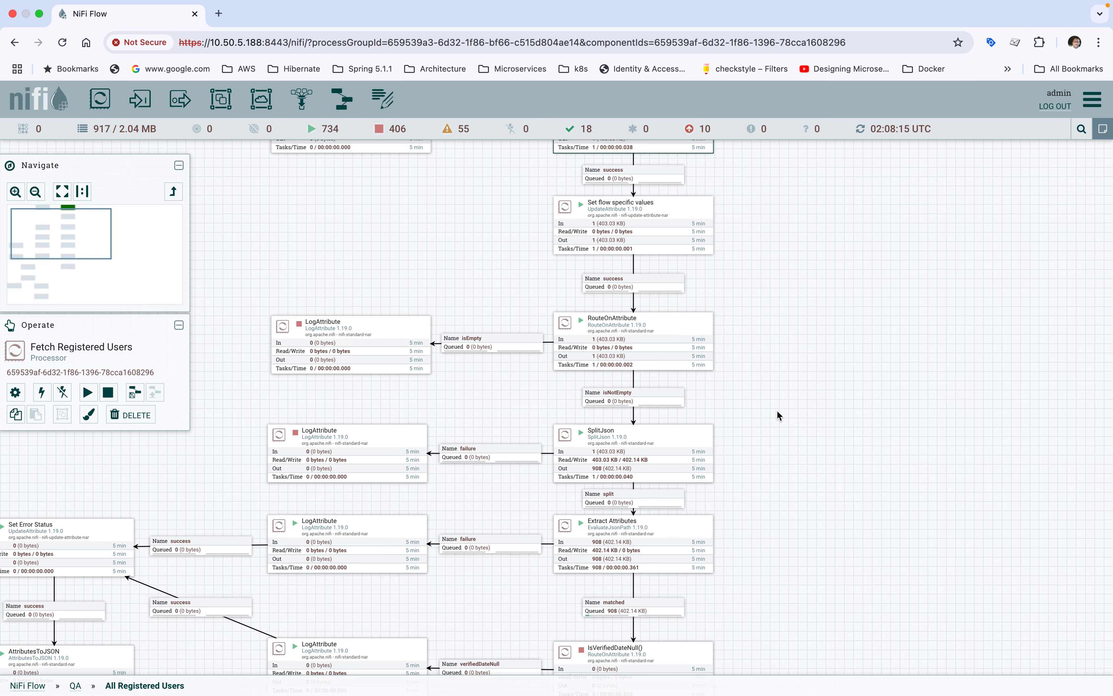
pyautogui.moveTo(775, 500); pyautogui.dragTo(763, 406)
pyautogui.moveTo(756, 463); pyautogui.dragTo(753, 384)
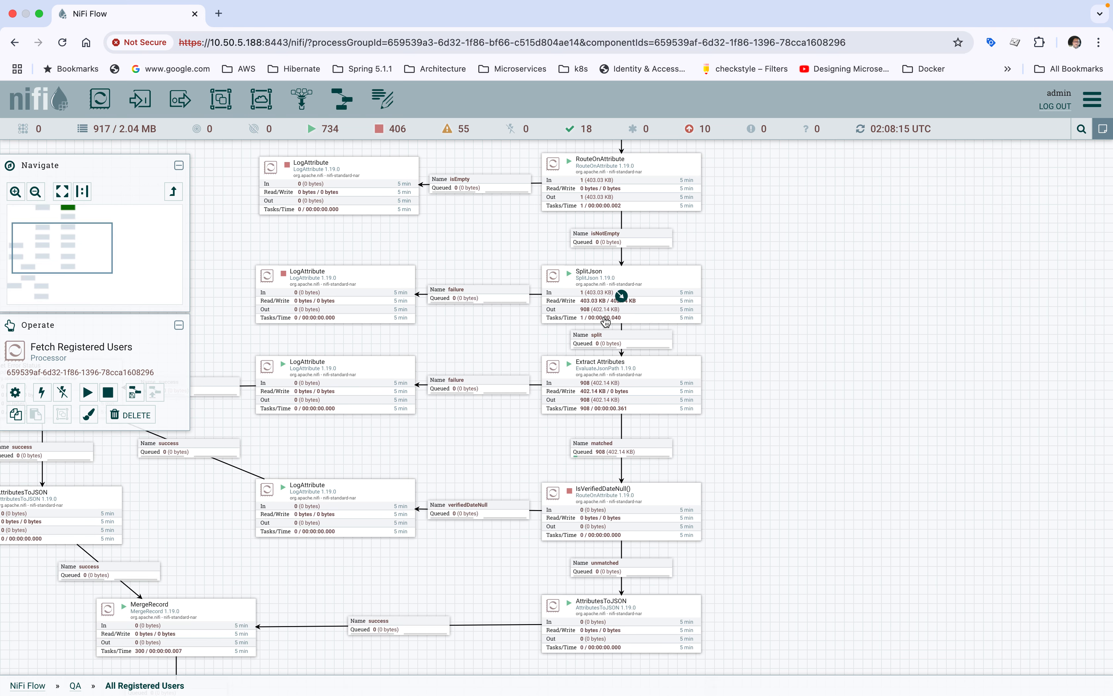
pyautogui.click(606, 451)
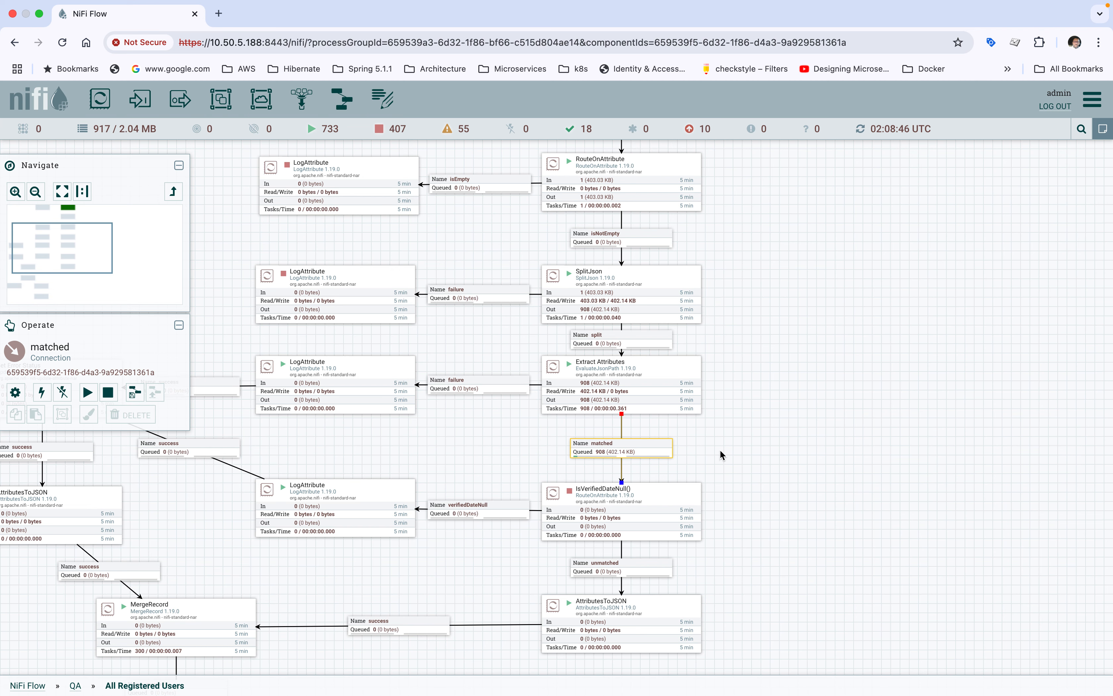
# Step: Stop the AttributesToJSON processor below IsVerifiedDateNull() and the LogAttribute processor fed by the verifiedDateNull connection
pyautogui.moveTo(777, 450); pyautogui.dragTo(768, 364)
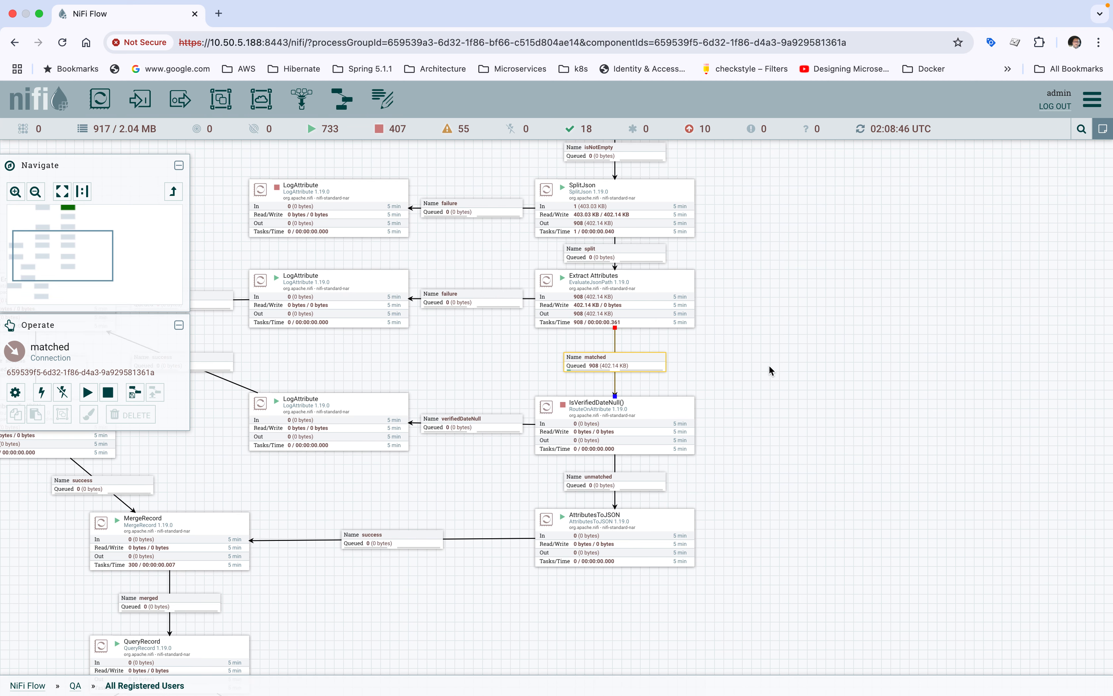
pyautogui.click(593, 436)
pyautogui.click(602, 533)
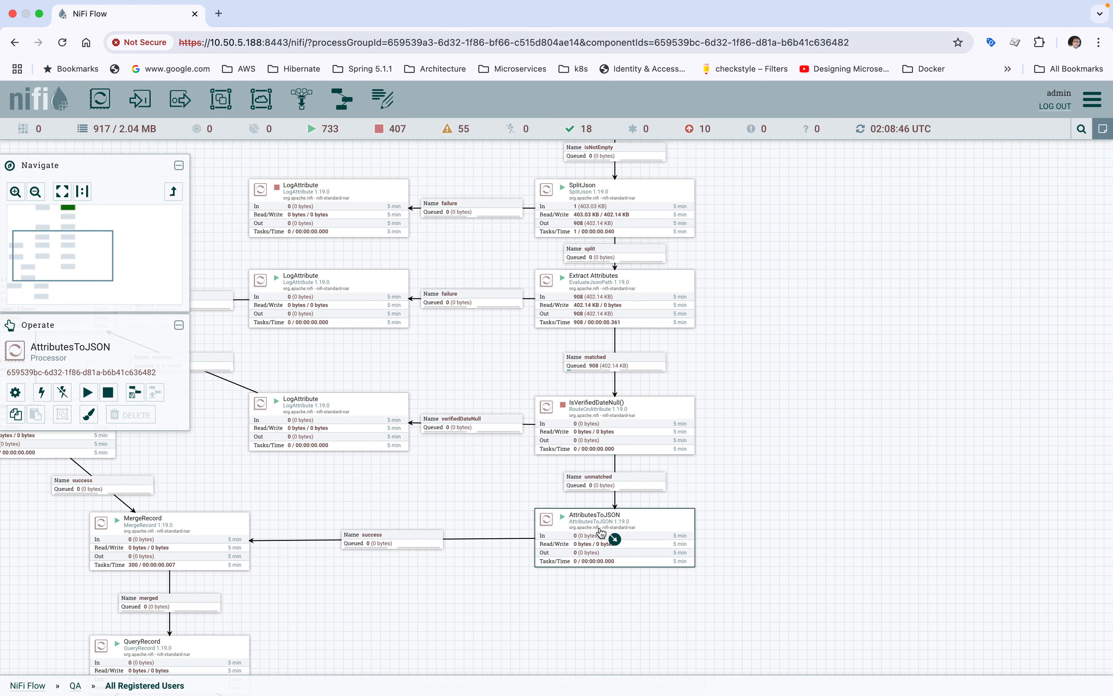
pyautogui.rightClick(602, 533)
pyautogui.click(624, 498)
pyautogui.click(330, 420)
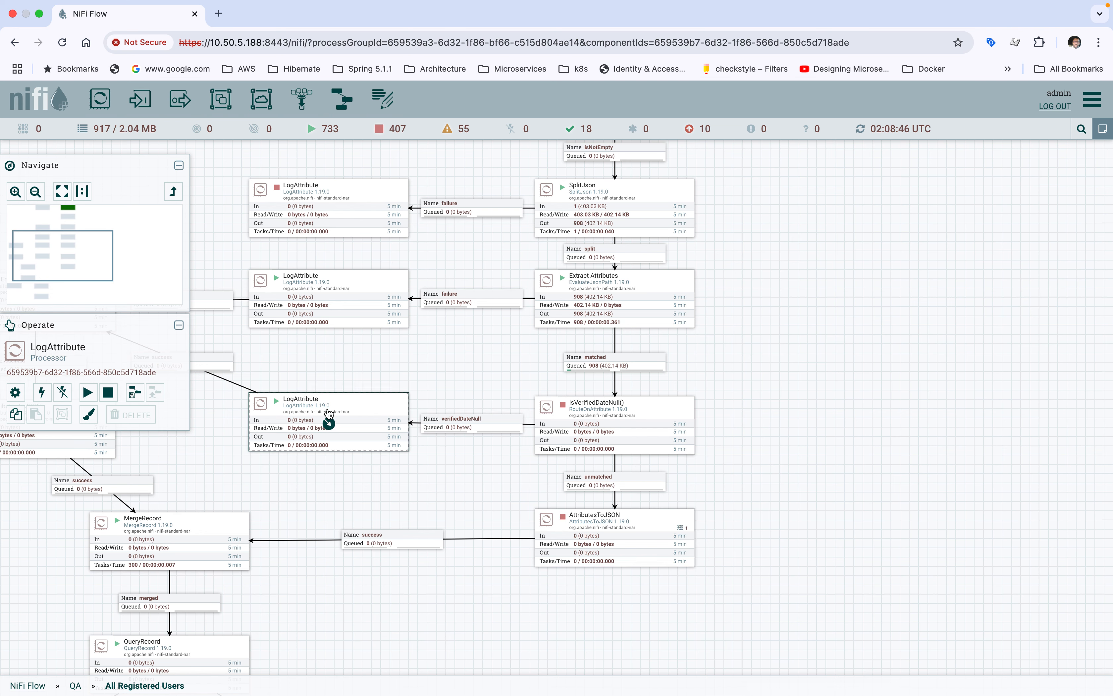
pyautogui.rightClick(329, 420)
pyautogui.click(346, 440)
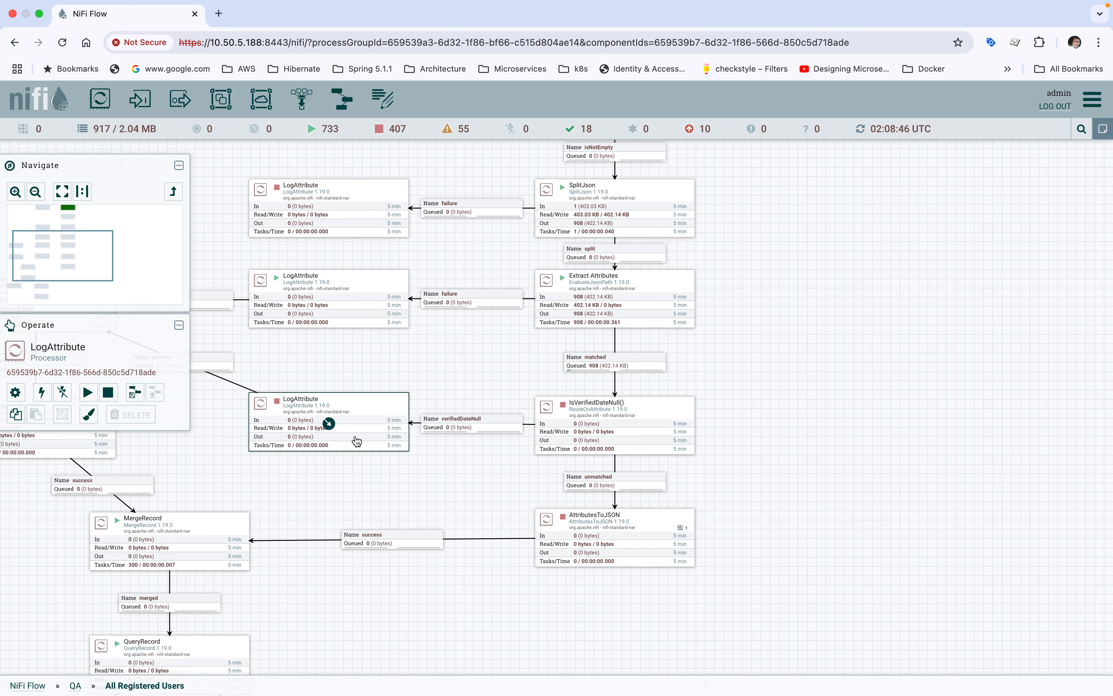
# Step: Start the IsVerifiedDateNull() processor and refresh the canvas to update its outgoing queues
pyautogui.click(570, 421)
pyautogui.rightClick(570, 421)
pyautogui.click(598, 444)
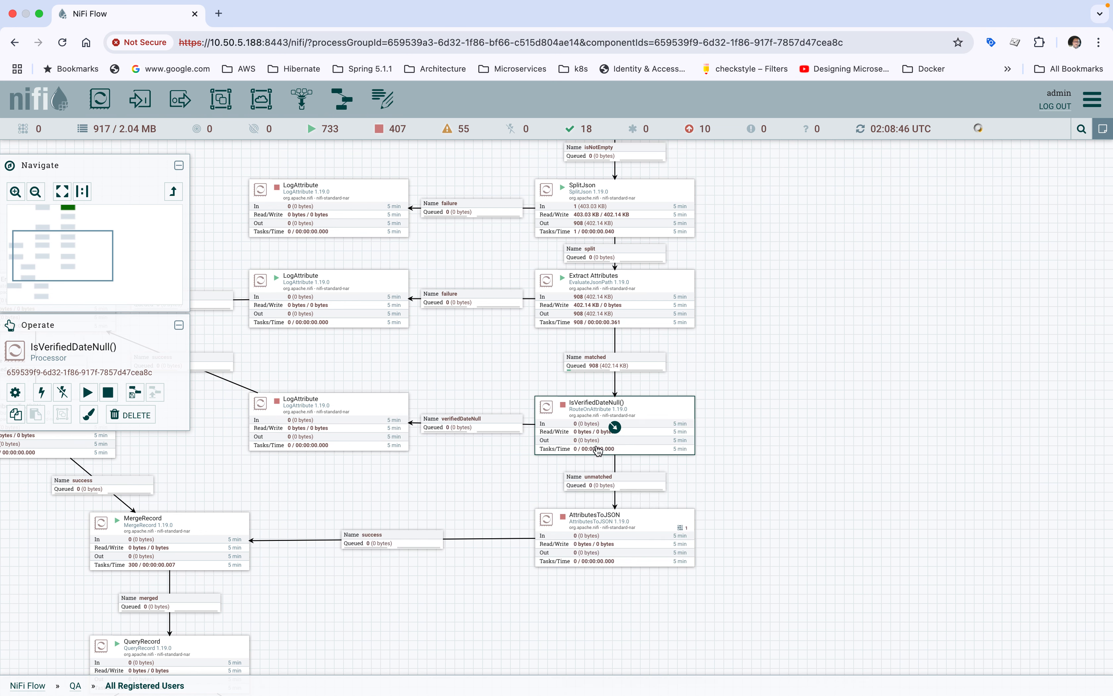
pyautogui.click(836, 300)
pyautogui.rightClick(836, 299)
pyautogui.click(836, 300)
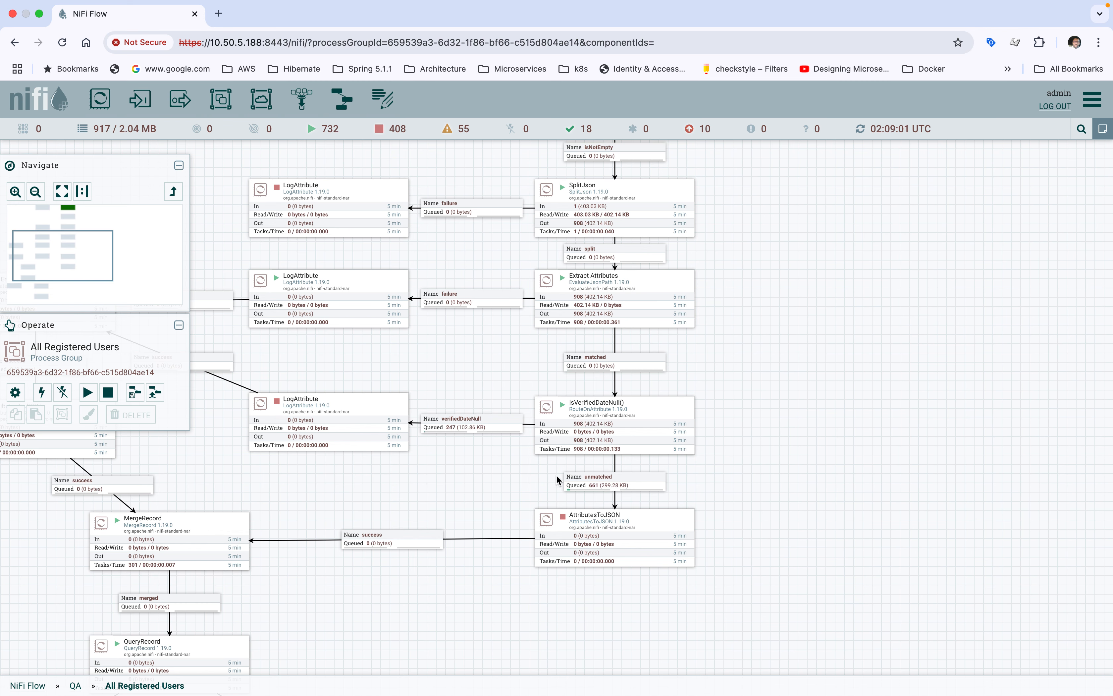
# Step: List the flowfiles queued in the unmatched connection between IsVerifiedDateNull() and AttributesToJSON
pyautogui.moveTo(453, 431)
pyautogui.click(599, 481)
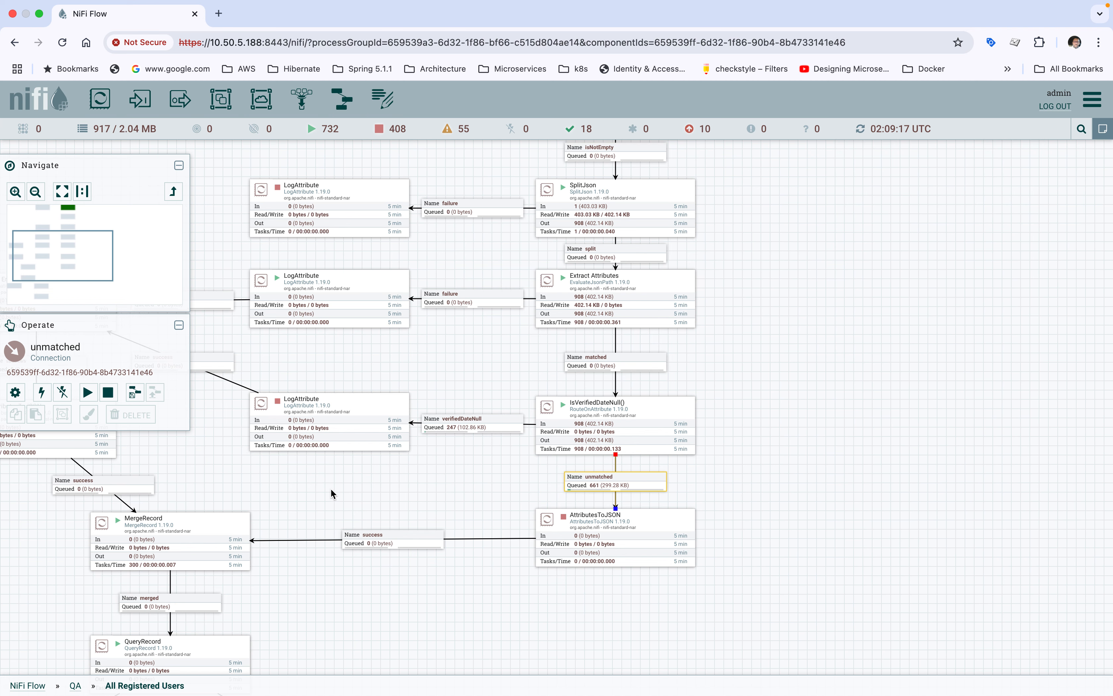
pyautogui.moveTo(325, 494); pyautogui.dragTo(421, 459)
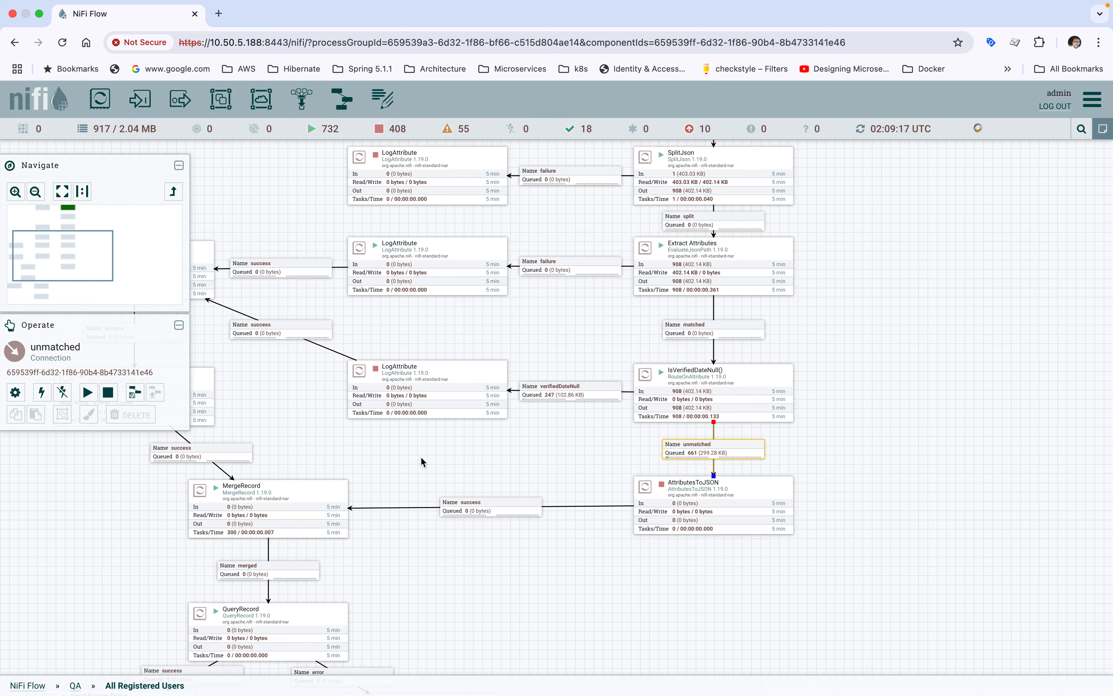
pyautogui.rightClick(696, 449)
pyautogui.click(727, 501)
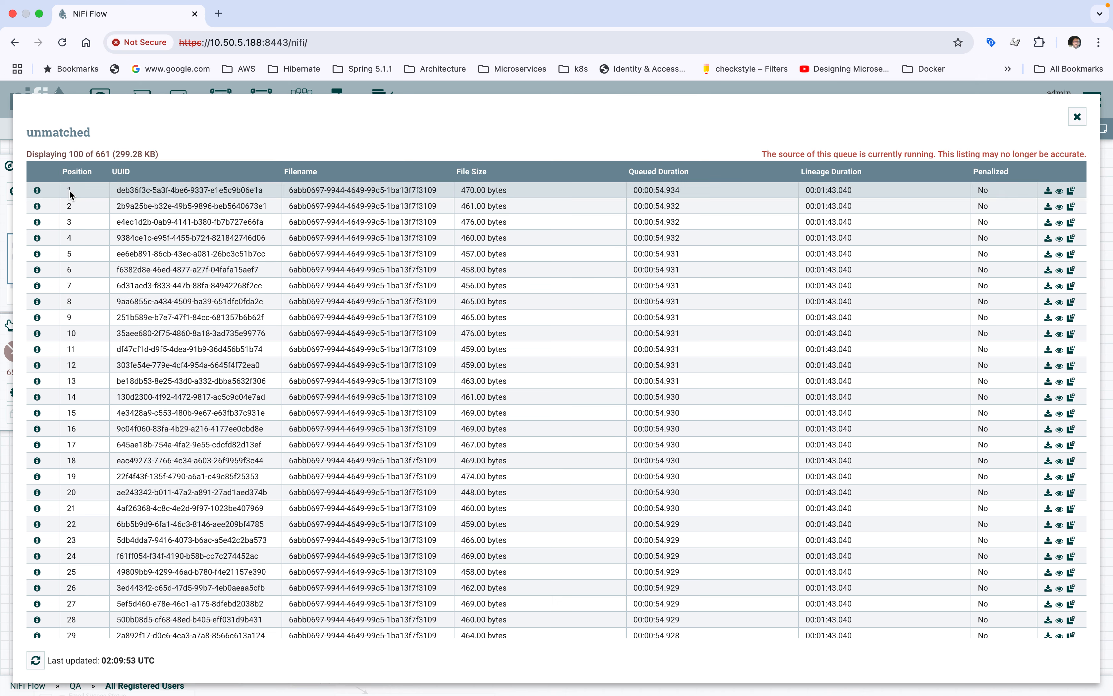
# Step: View the first queued flowfile's content as formatted JSON, review the customer fields and close the content viewer
pyautogui.click(36, 192)
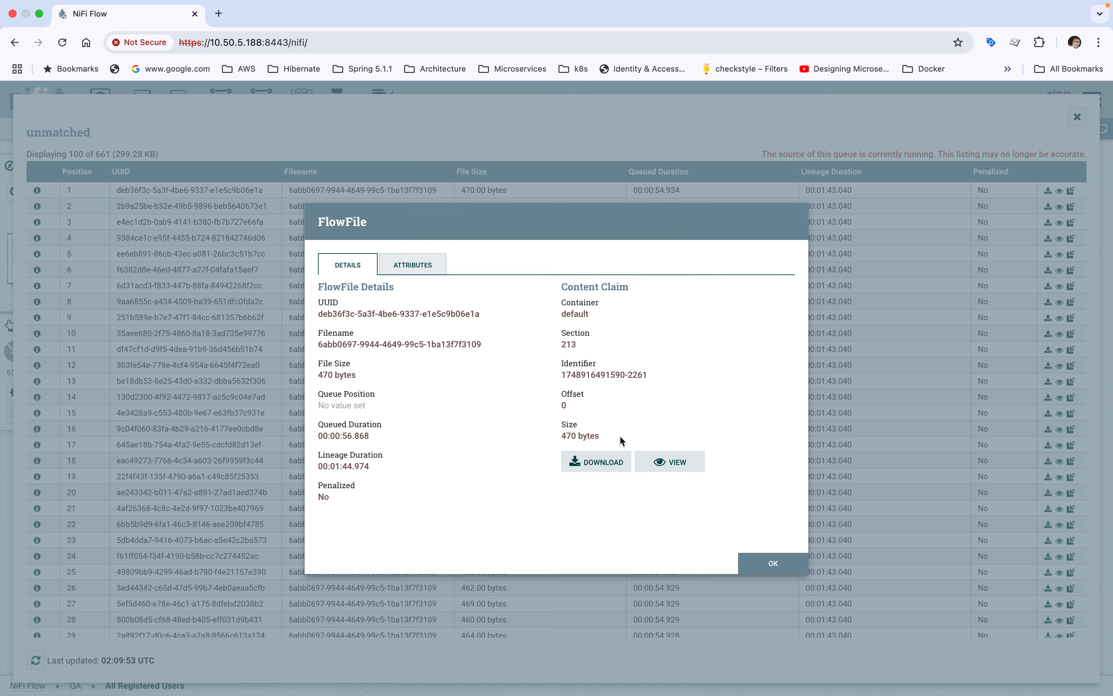
pyautogui.click(661, 461)
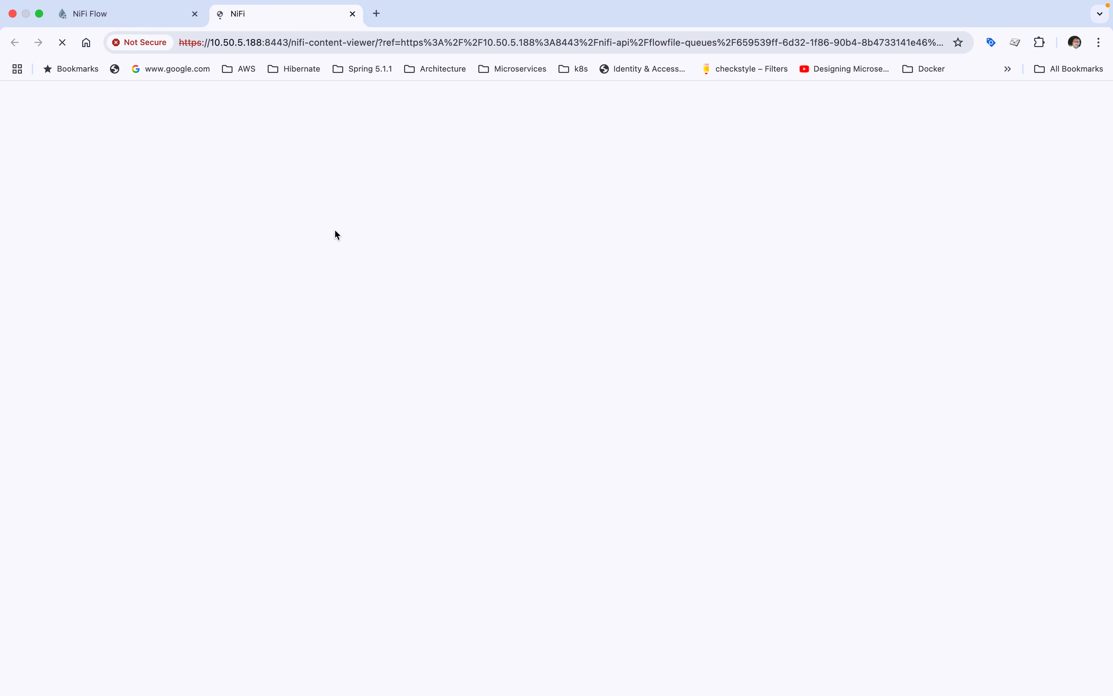
pyautogui.click(204, 141)
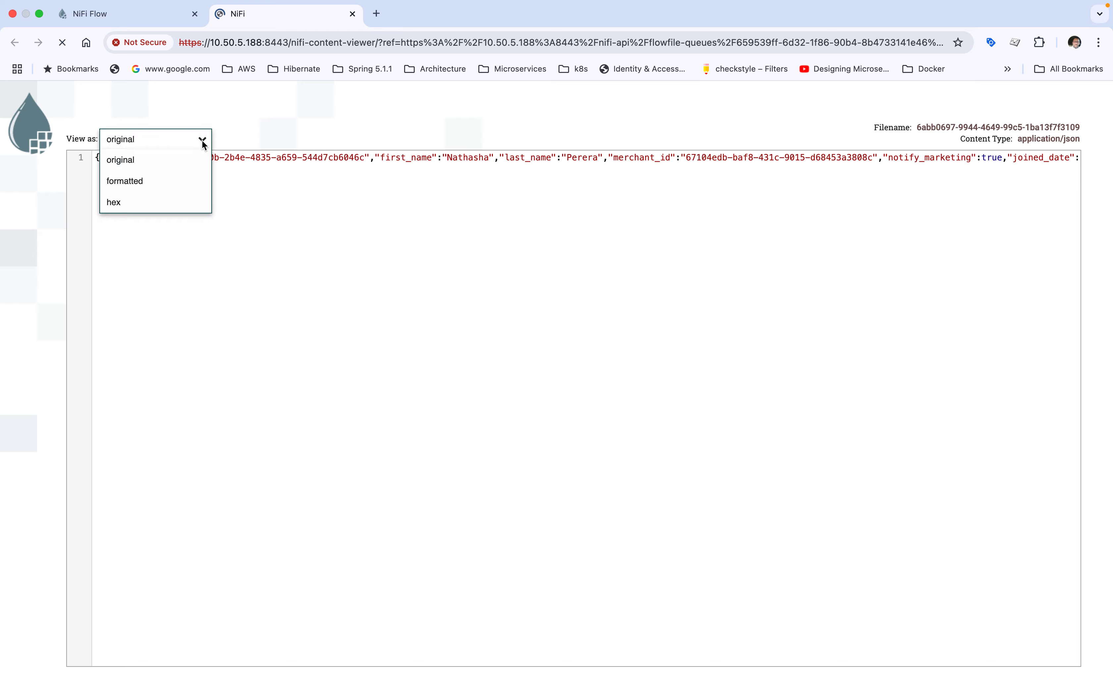
pyautogui.click(144, 180)
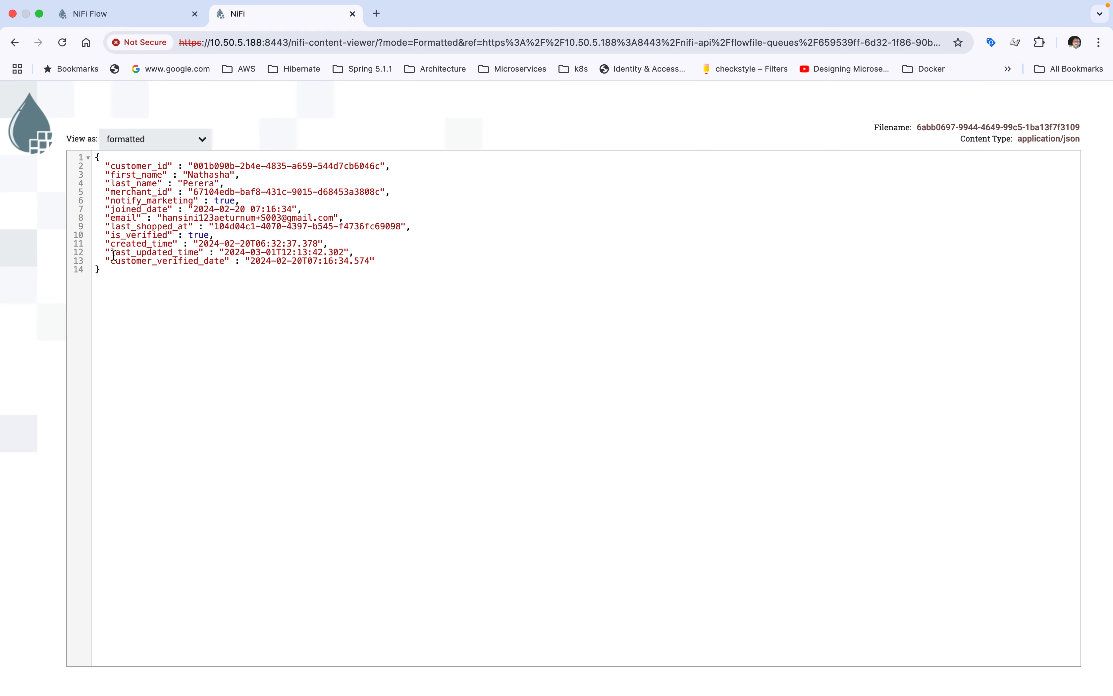
pyautogui.moveTo(124, 169); pyautogui.dragTo(268, 254)
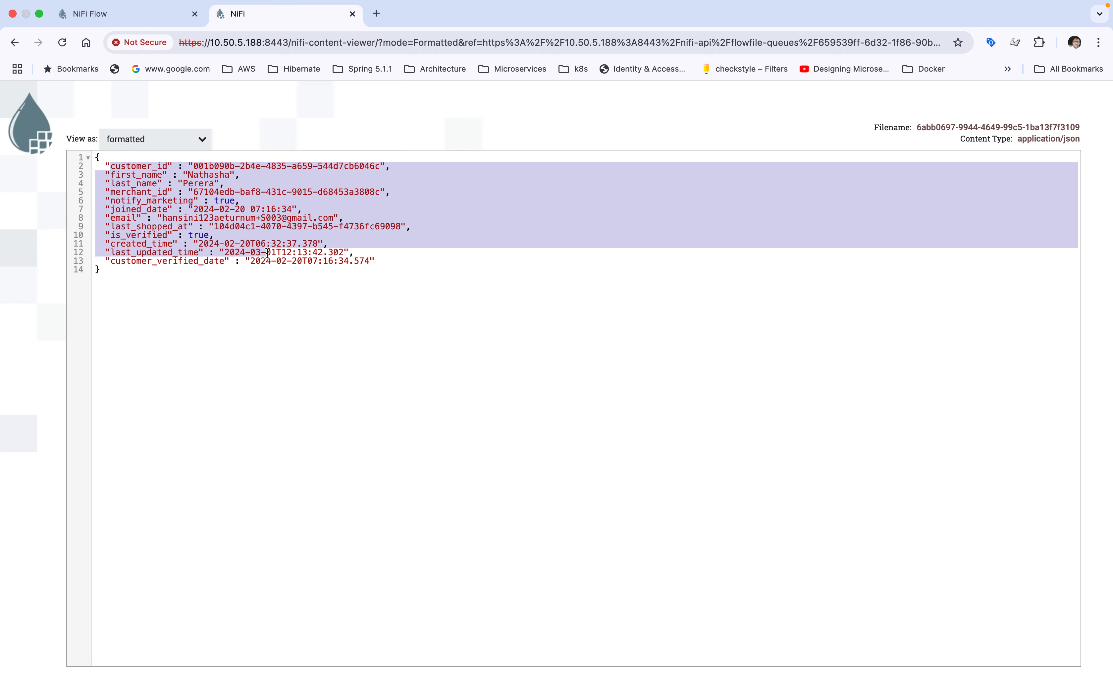
pyautogui.click(352, 14)
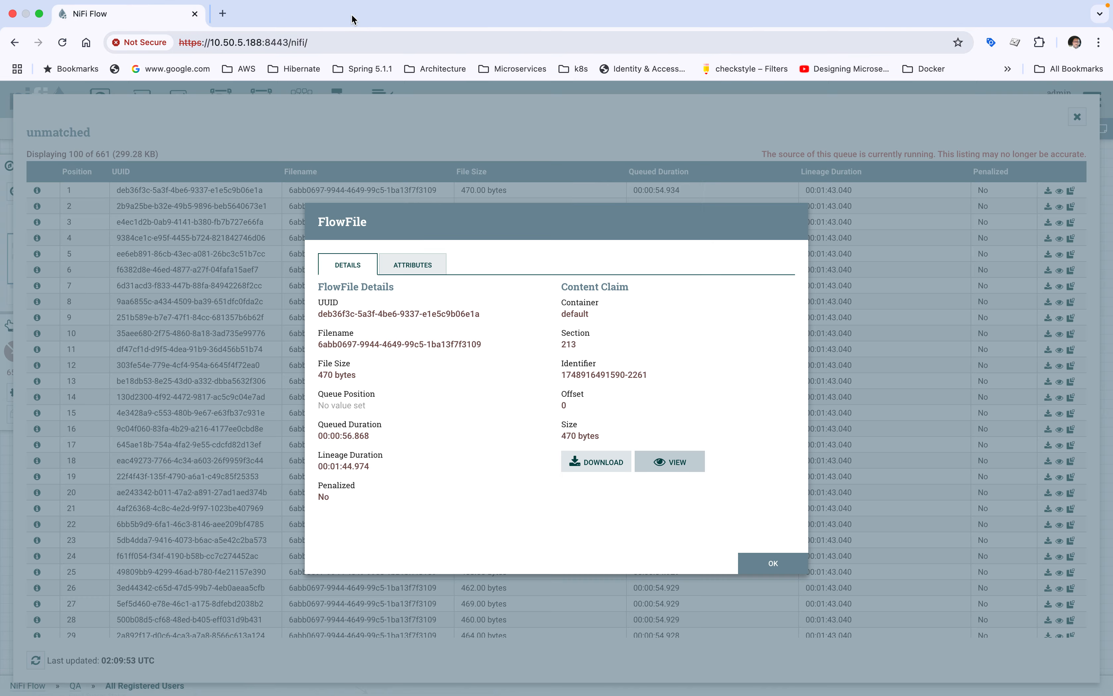
# Step: Review the flowfile's attributes down to its status value and close the flowfile details and queue listing
pyautogui.click(434, 269)
pyautogui.scroll(-3, 408, 395)
pyautogui.scroll(-6, 408, 396)
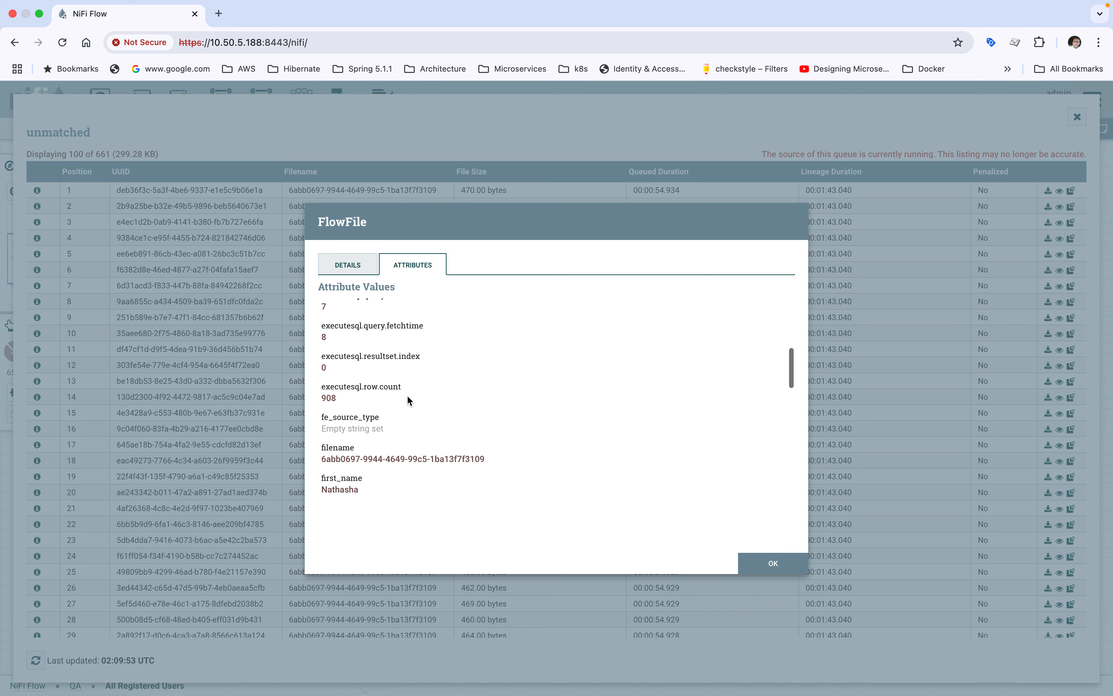
pyautogui.scroll(-6, 407, 395)
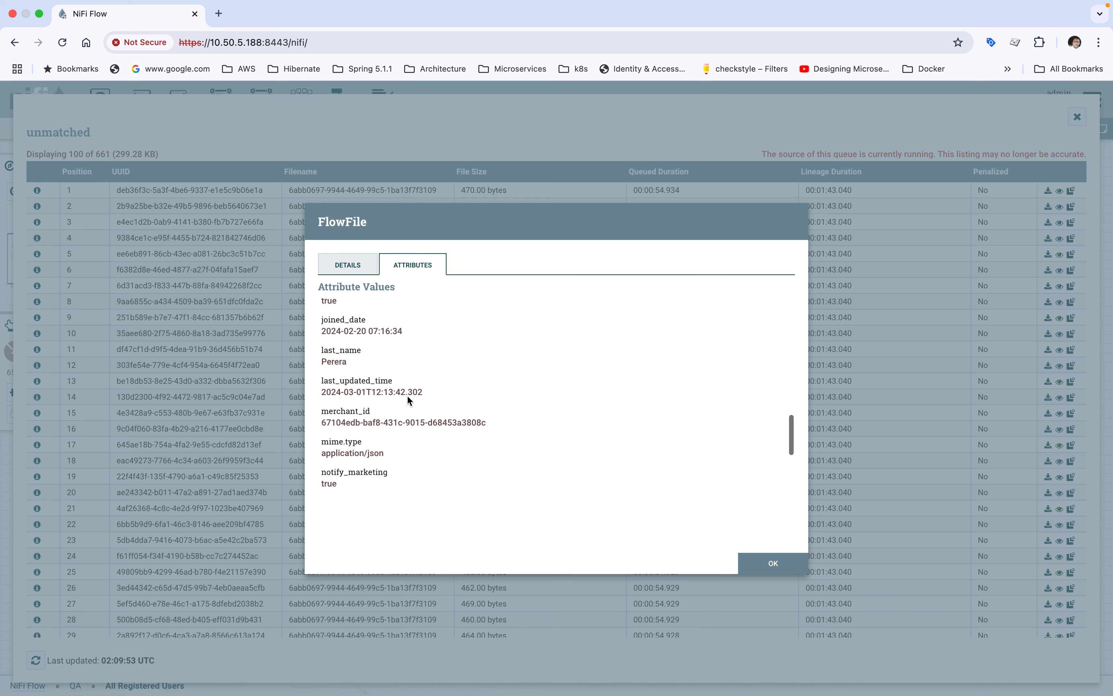
pyautogui.scroll(-2, 407, 400)
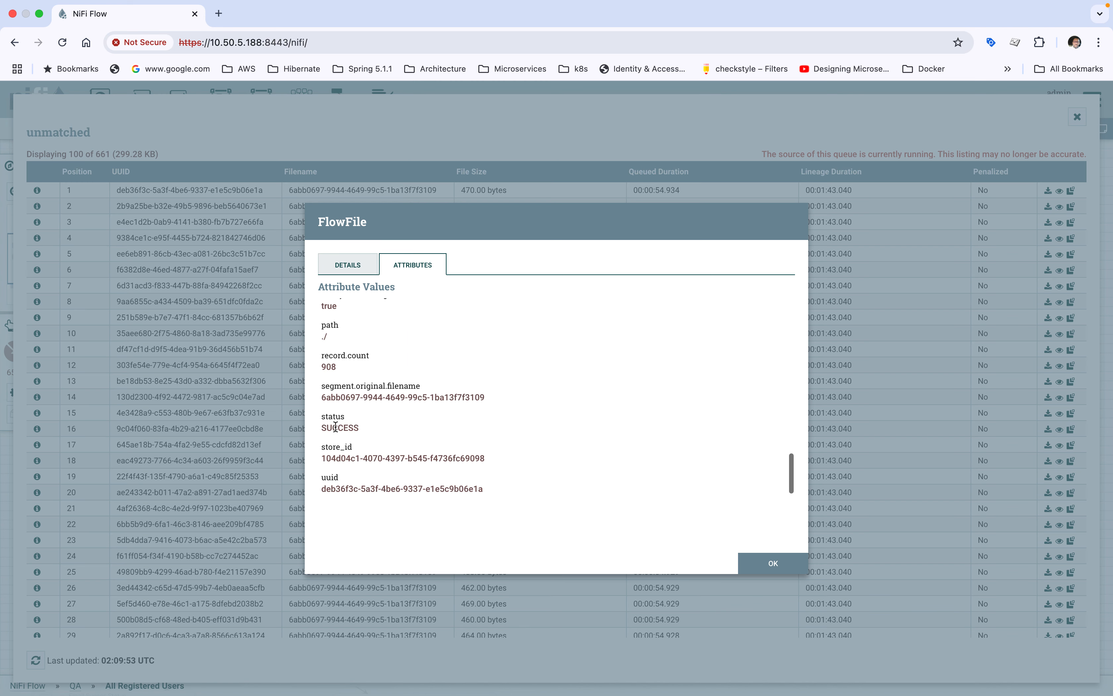
pyautogui.moveTo(321, 416); pyautogui.dragTo(379, 435)
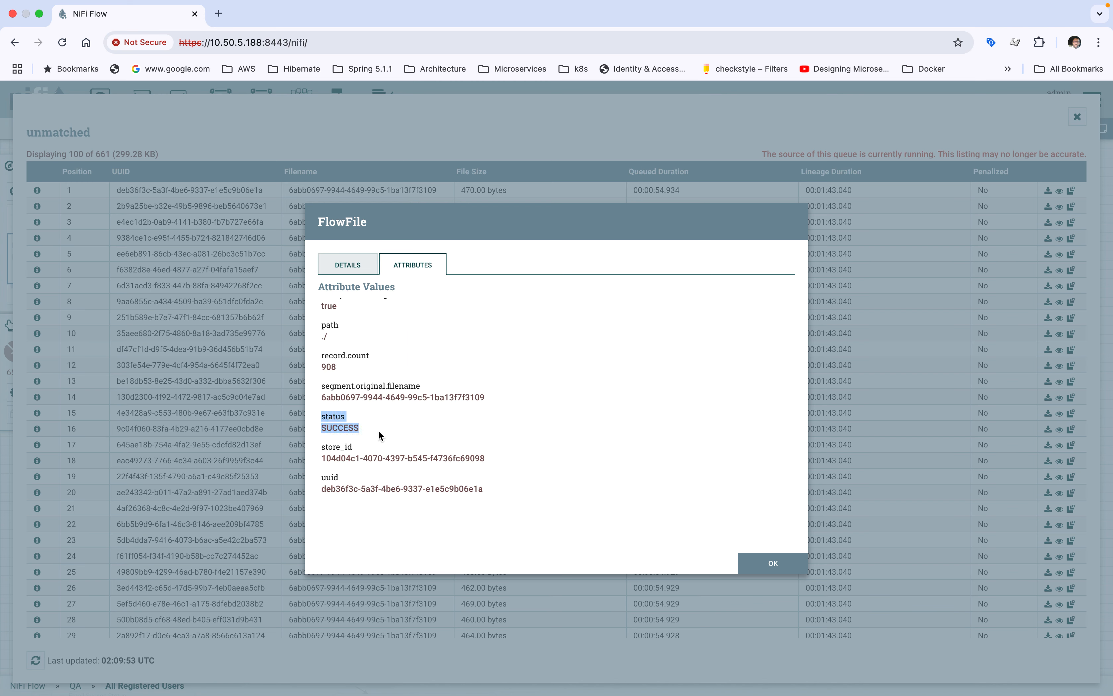
pyautogui.click(746, 566)
pyautogui.click(1077, 117)
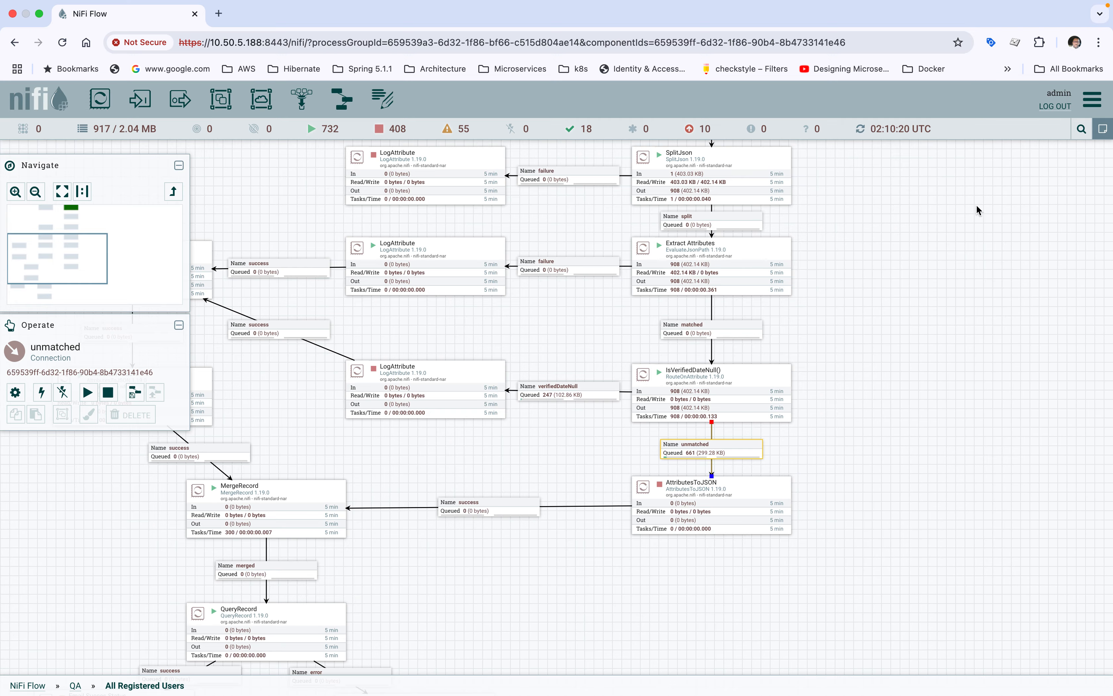
# Step: Open the configuration of the AttributesToJSON processor below IsVerifiedDateNull(), review its full Attributes List value and close without changes
pyautogui.click(688, 507)
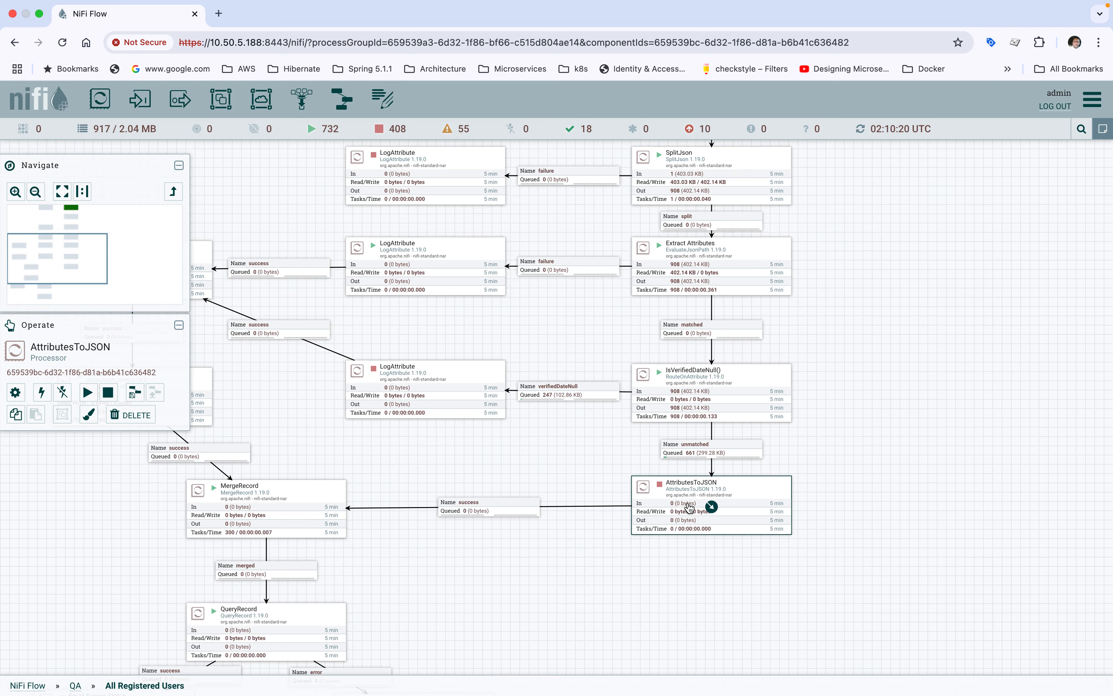
pyautogui.doubleClick(688, 506)
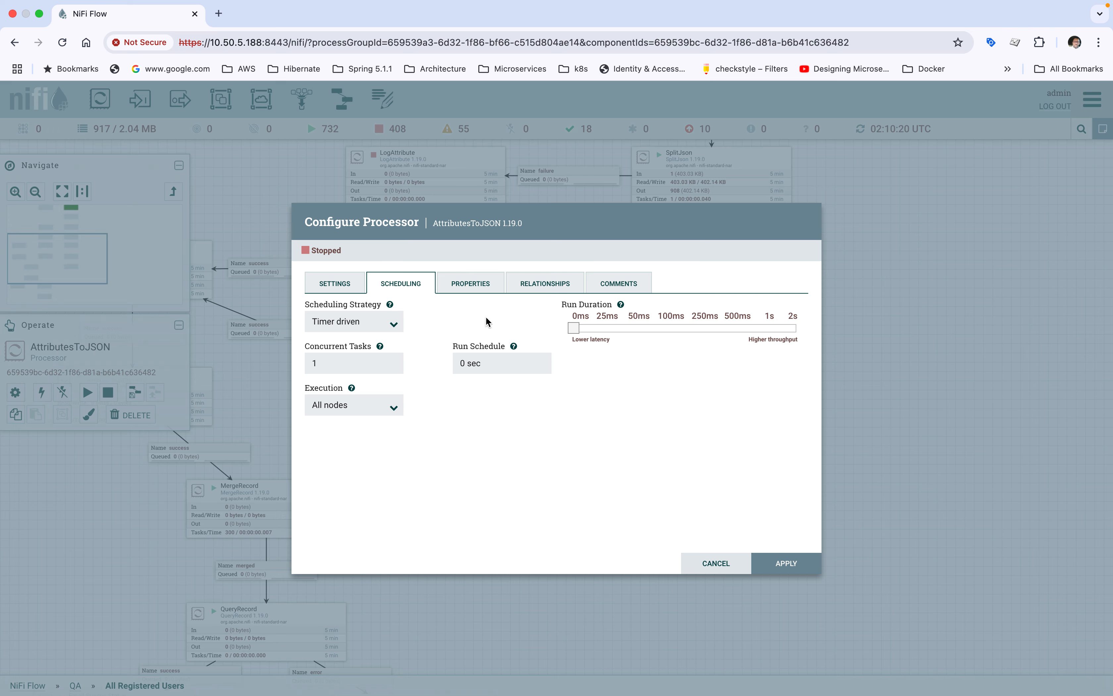
pyautogui.click(468, 284)
pyautogui.click(616, 351)
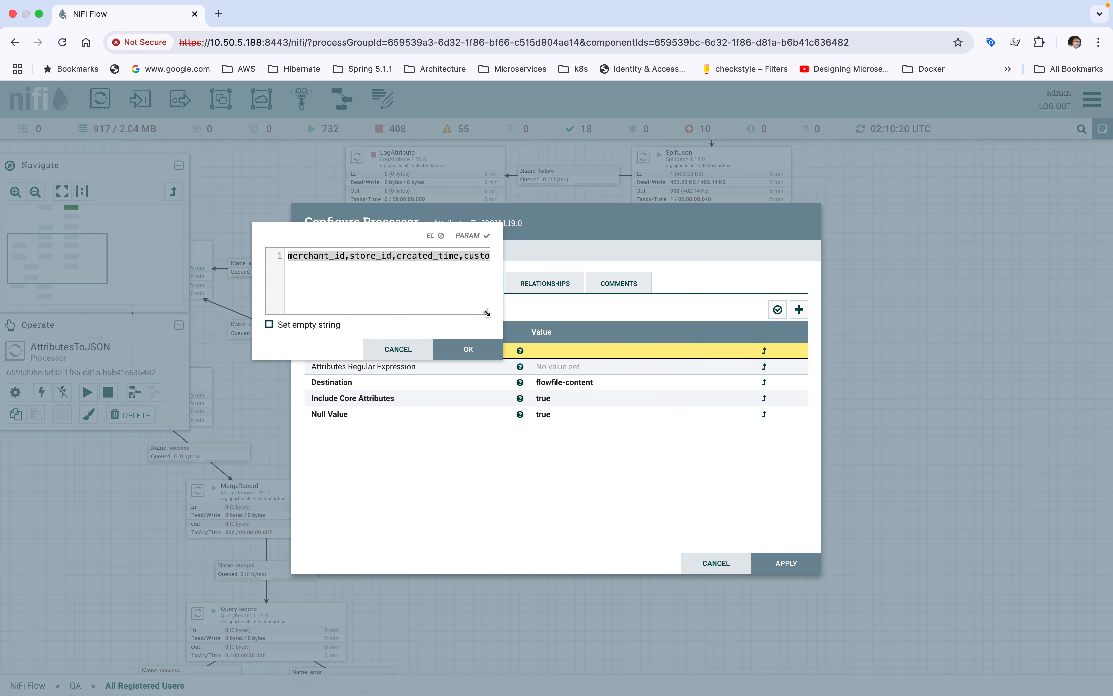
pyautogui.moveTo(487, 312); pyautogui.dragTo(1108, 317)
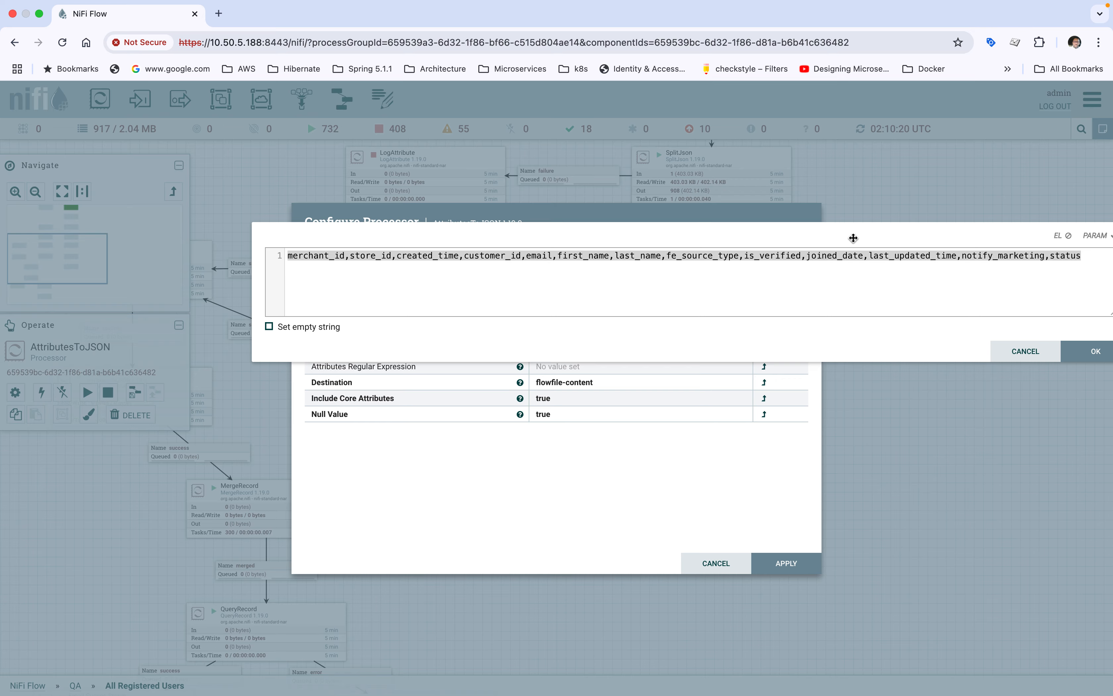
pyautogui.moveTo(854, 238); pyautogui.dragTo(770, 237)
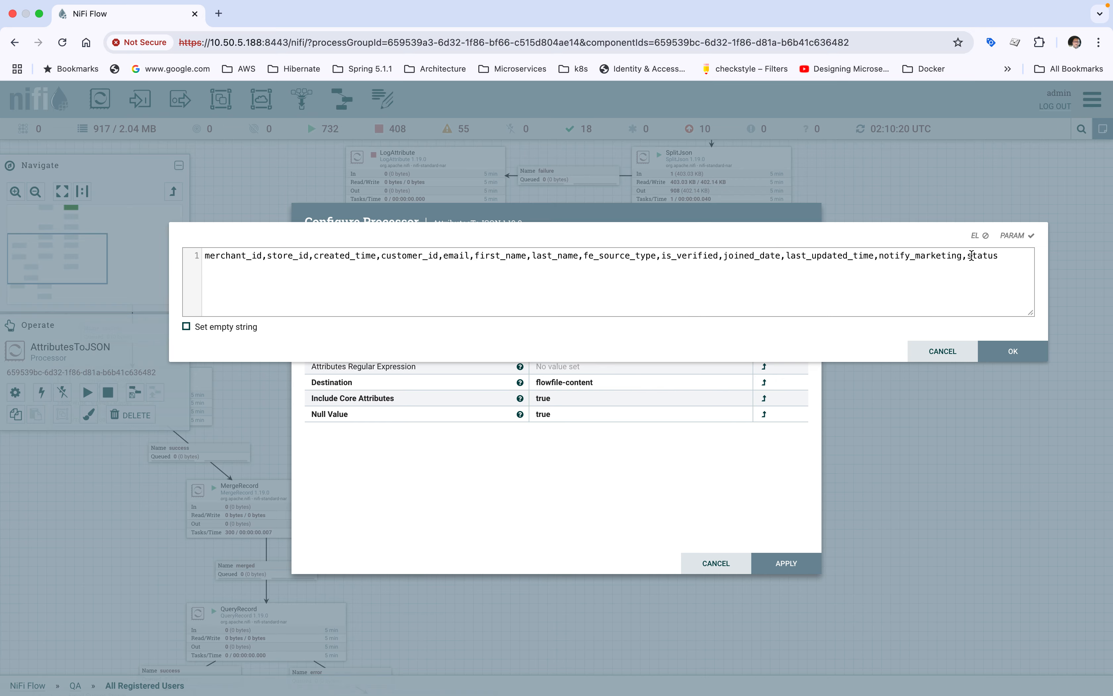
pyautogui.click(952, 355)
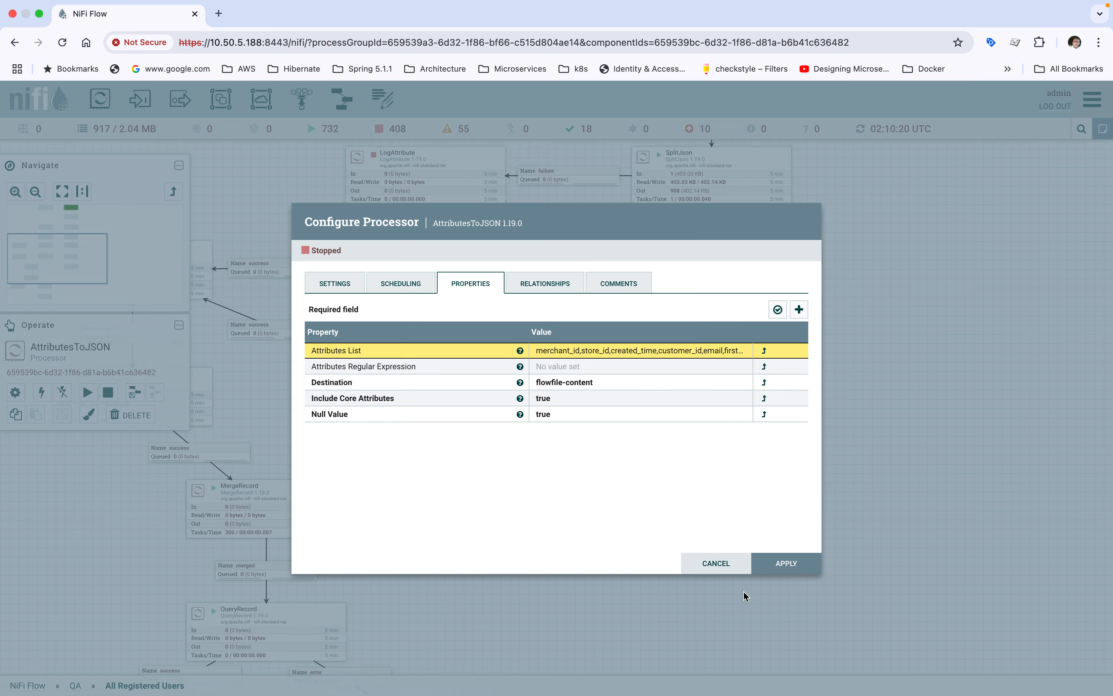
pyautogui.click(716, 569)
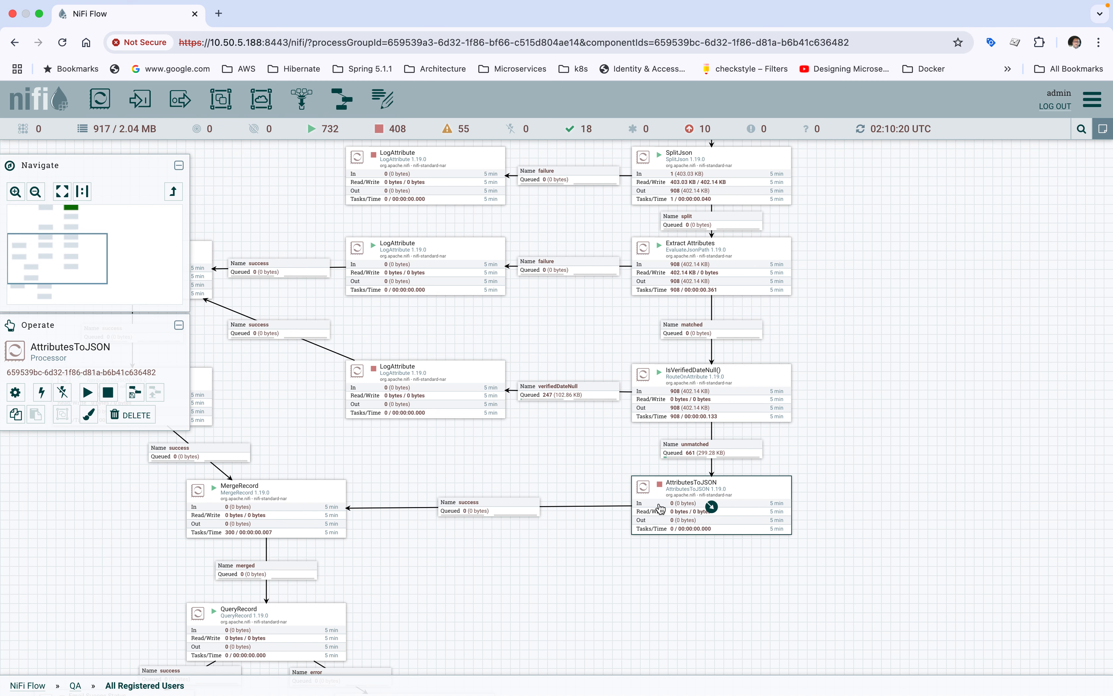
# Step: Stop the MergeRecord processor so that incoming flowfiles stay in its queues
pyautogui.click(291, 515)
pyautogui.rightClick(291, 515)
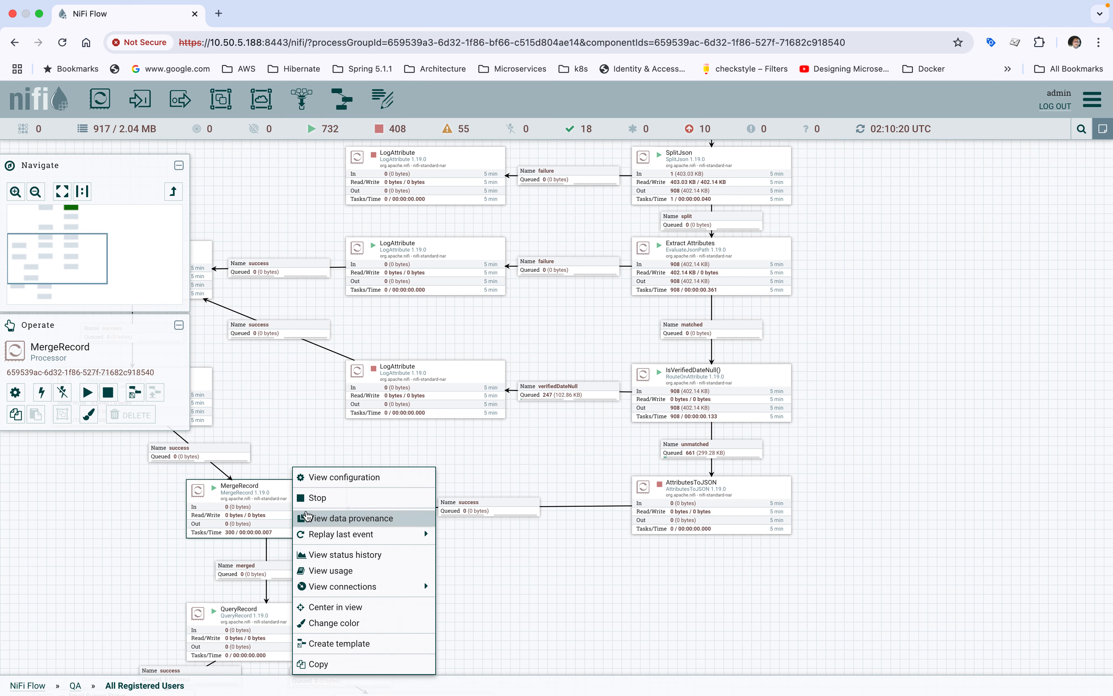
pyautogui.click(315, 497)
# Step: Start the AttributesToJSON processor below IsVerifiedDateNull() and refresh the canvas to update its outgoing queue
pyautogui.click(713, 502)
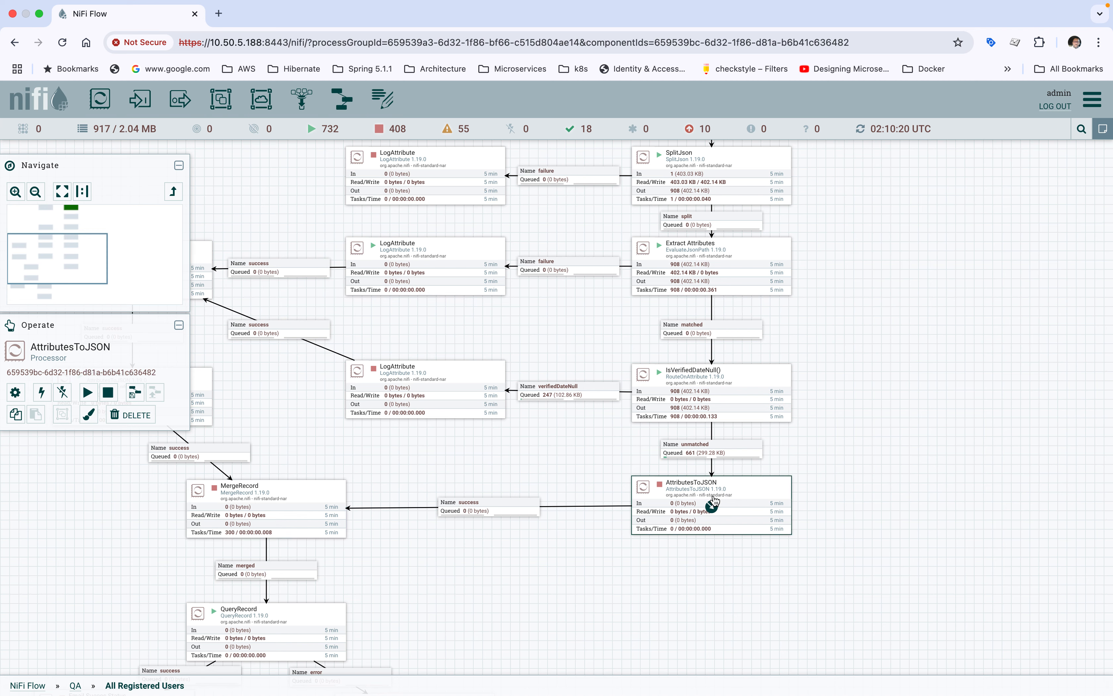
pyautogui.rightClick(713, 502)
pyautogui.click(736, 443)
pyautogui.click(937, 373)
pyautogui.rightClick(938, 372)
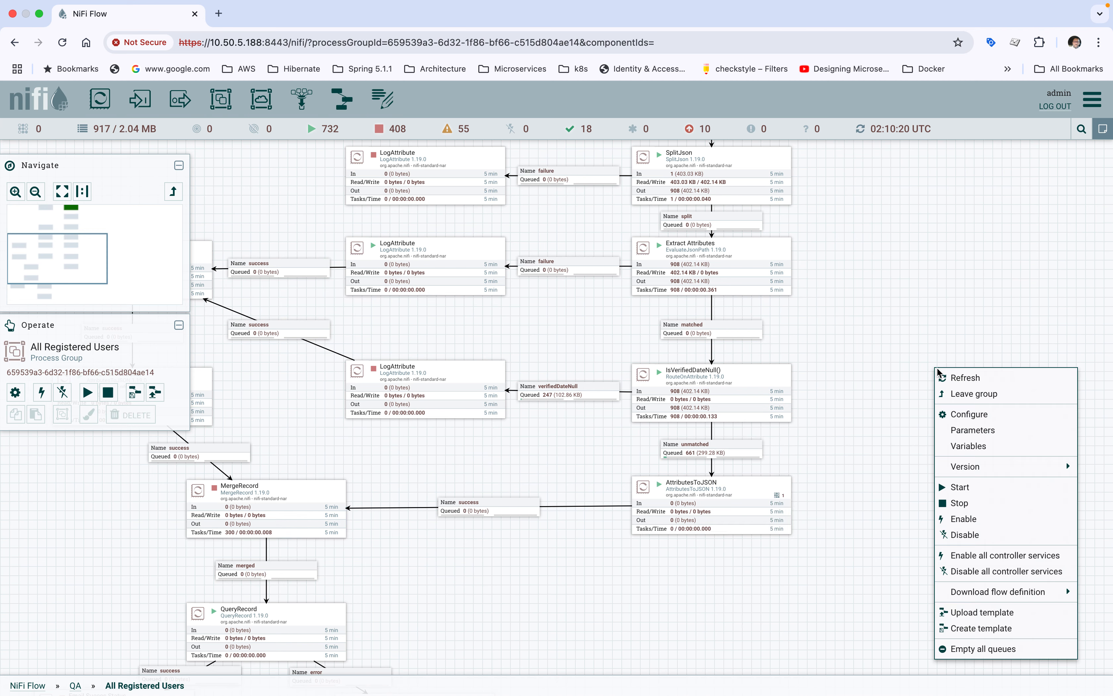
pyautogui.click(941, 377)
# Step: List the flowfiles queued in the success connection from the AttributesToJSON processor below IsVerifiedDateNull() to MergeRecord
pyautogui.moveTo(461, 592); pyautogui.dragTo(608, 531)
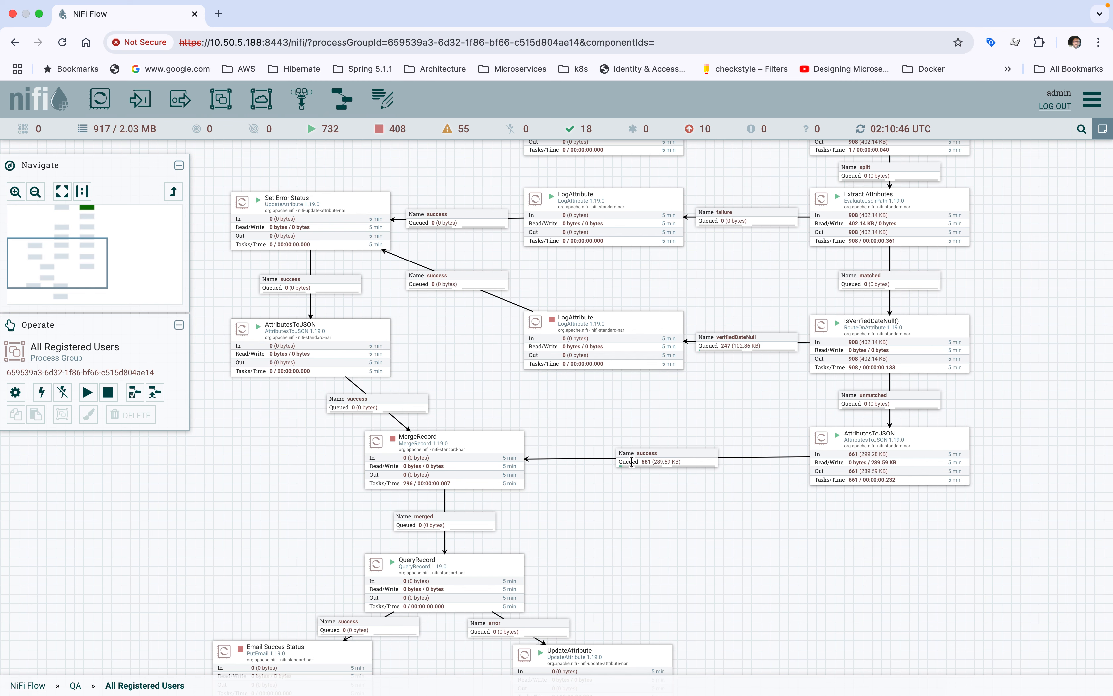
pyautogui.click(631, 461)
pyautogui.rightClick(632, 461)
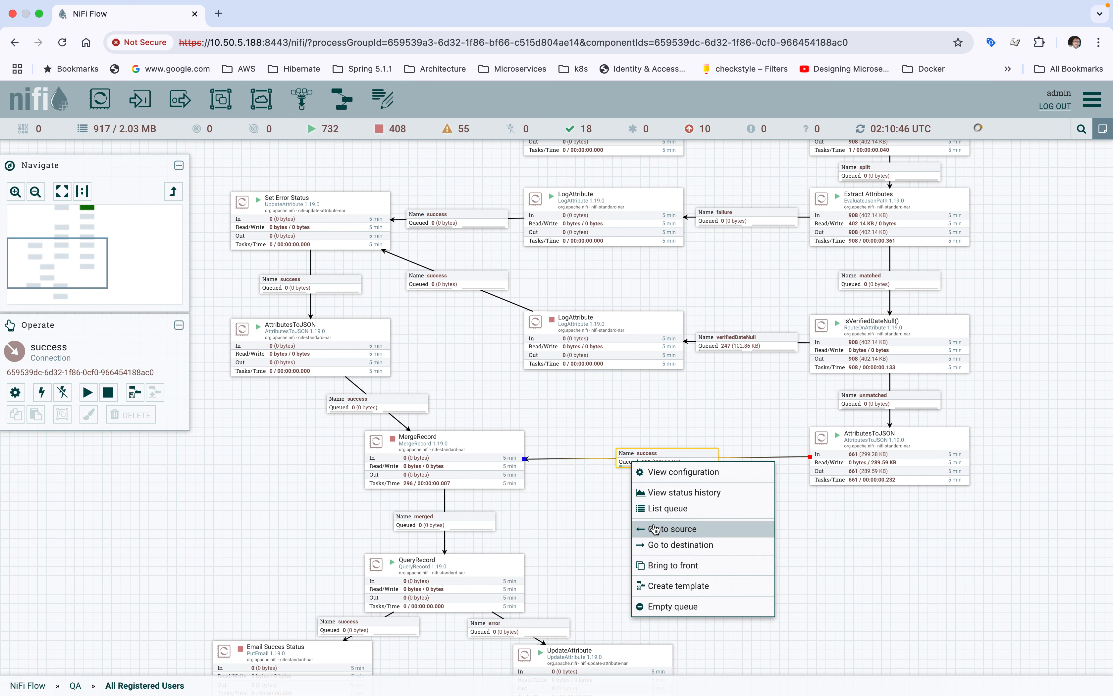
pyautogui.click(561, 514)
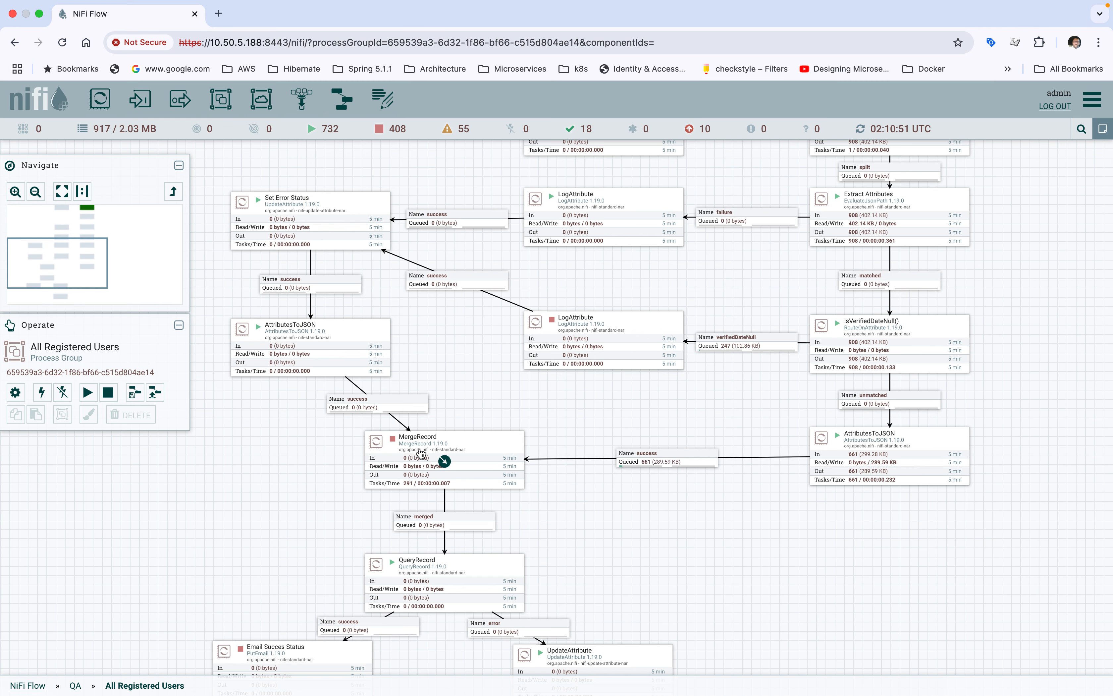
pyautogui.click(654, 462)
pyautogui.rightClick(655, 463)
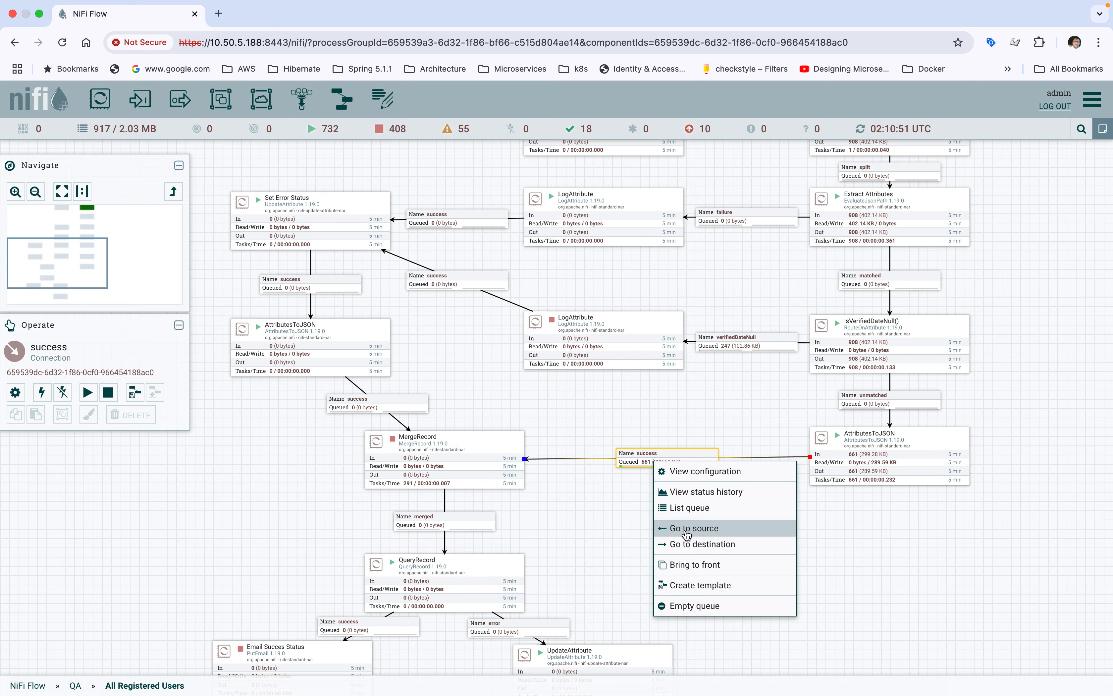
pyautogui.click(684, 508)
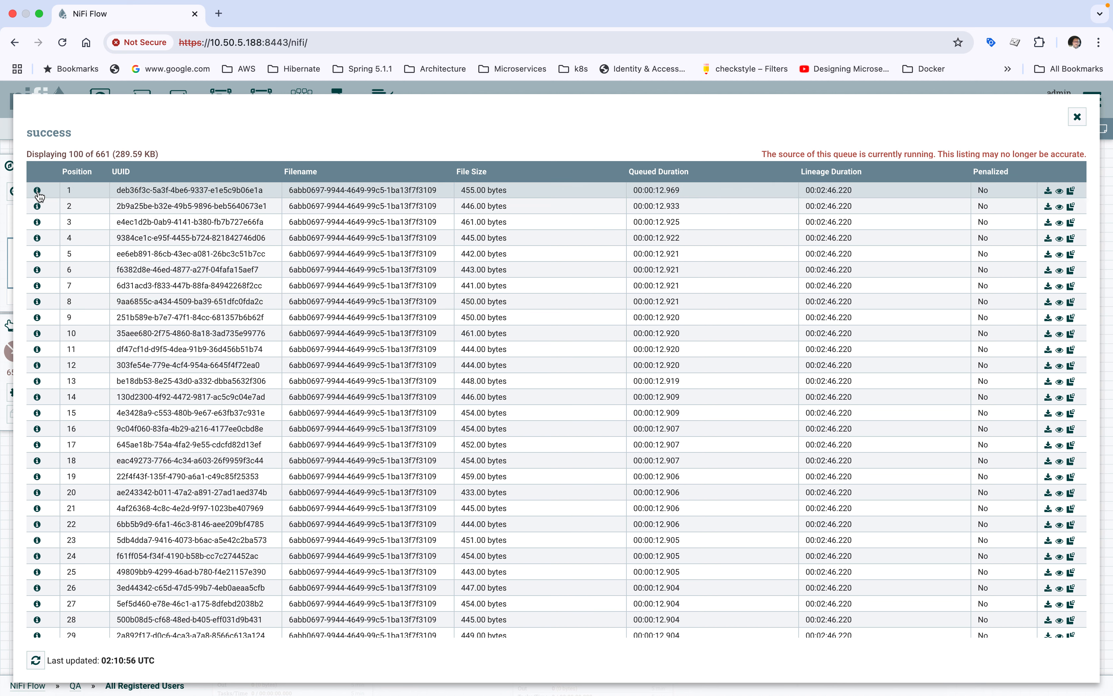
# Step: View the first queued flowfile's content as formatted JSON, highlight its status line, and close the viewer, flowfile details and queue listing
pyautogui.click(38, 191)
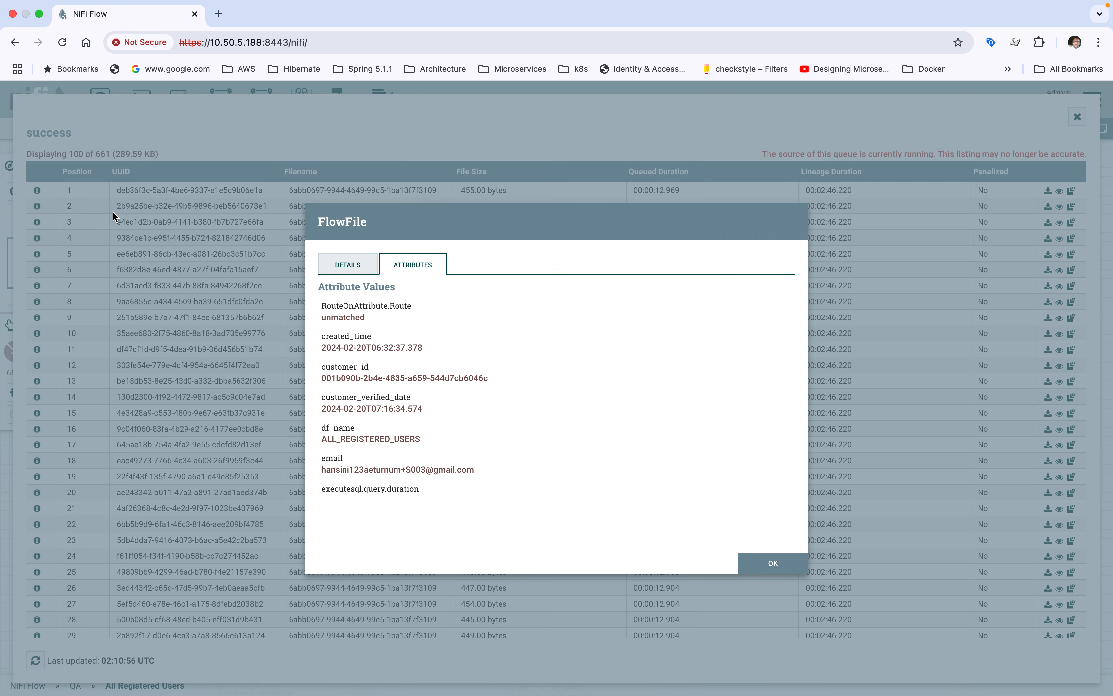
pyautogui.click(357, 271)
pyautogui.click(675, 464)
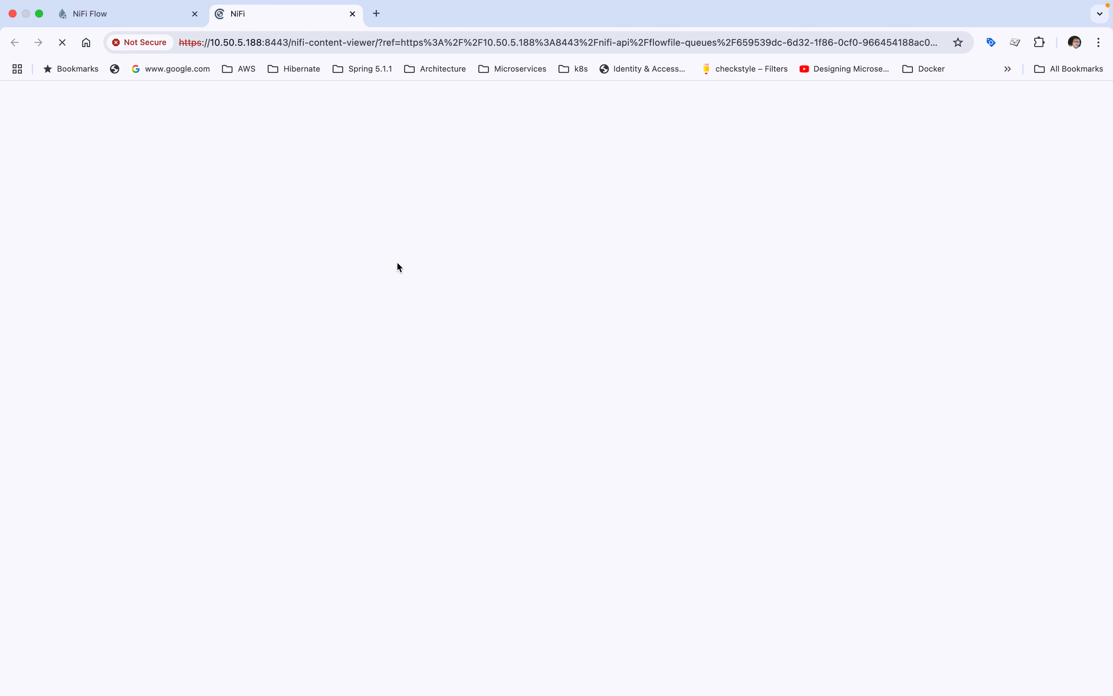
pyautogui.click(200, 139)
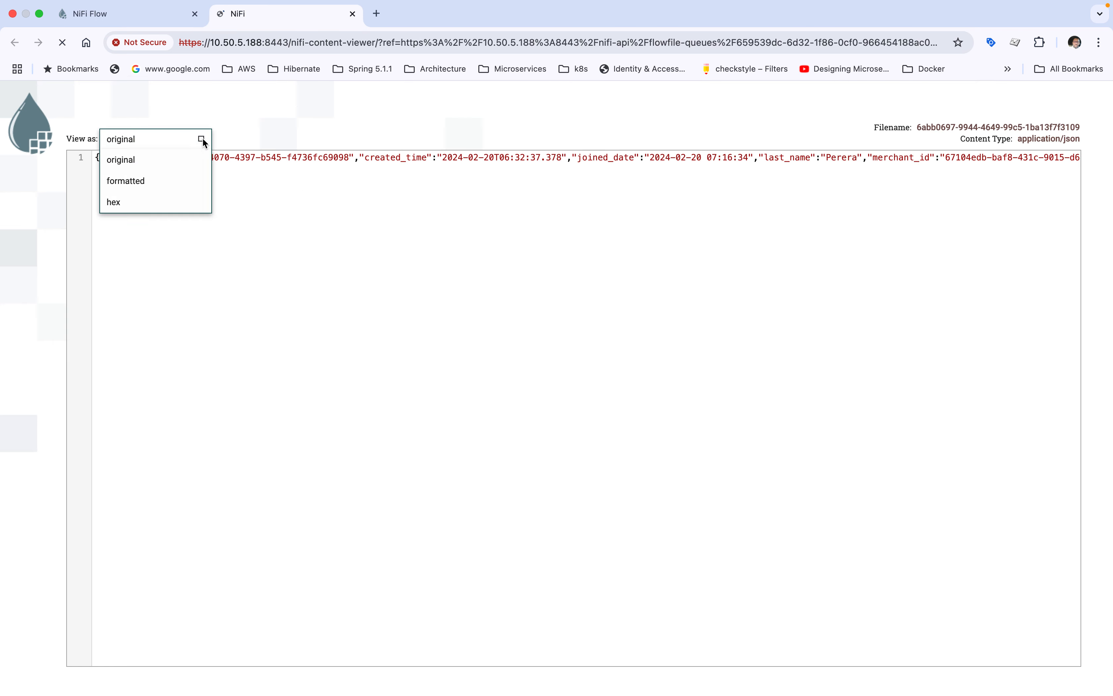
pyautogui.click(127, 182)
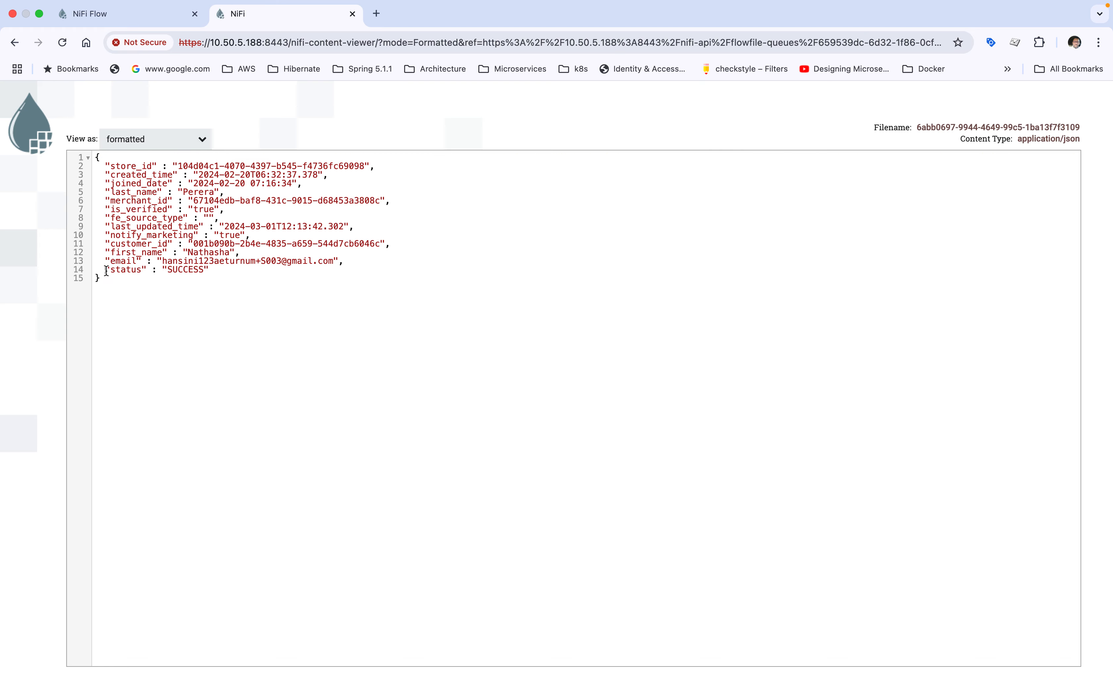
pyautogui.moveTo(106, 272); pyautogui.dragTo(222, 272)
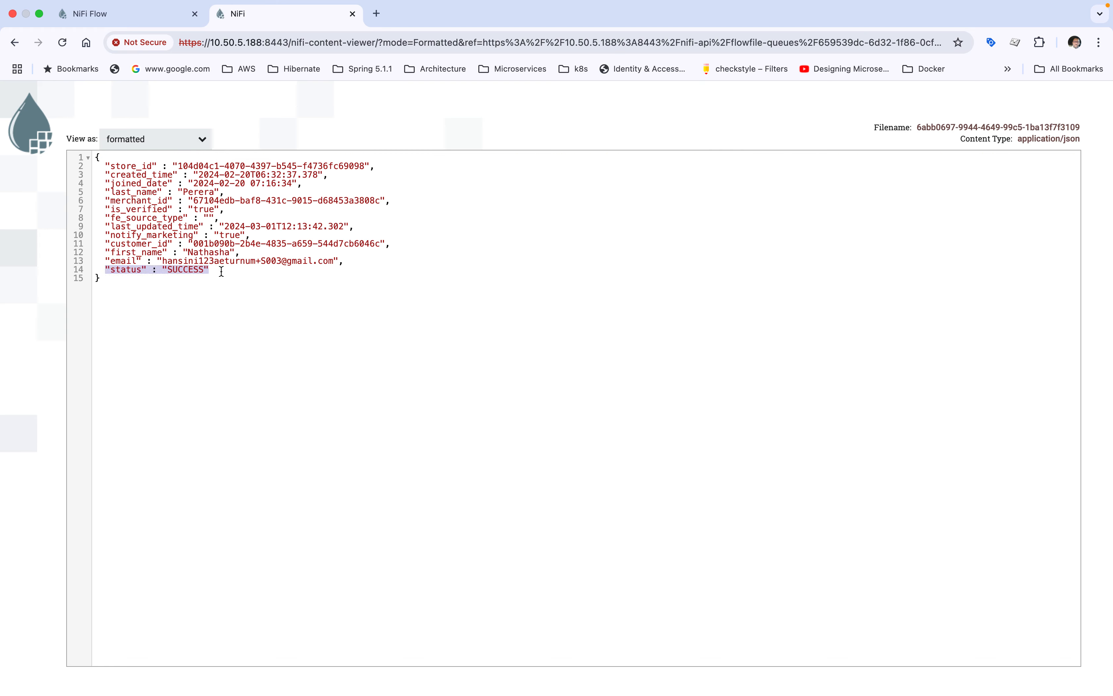
pyautogui.click(353, 15)
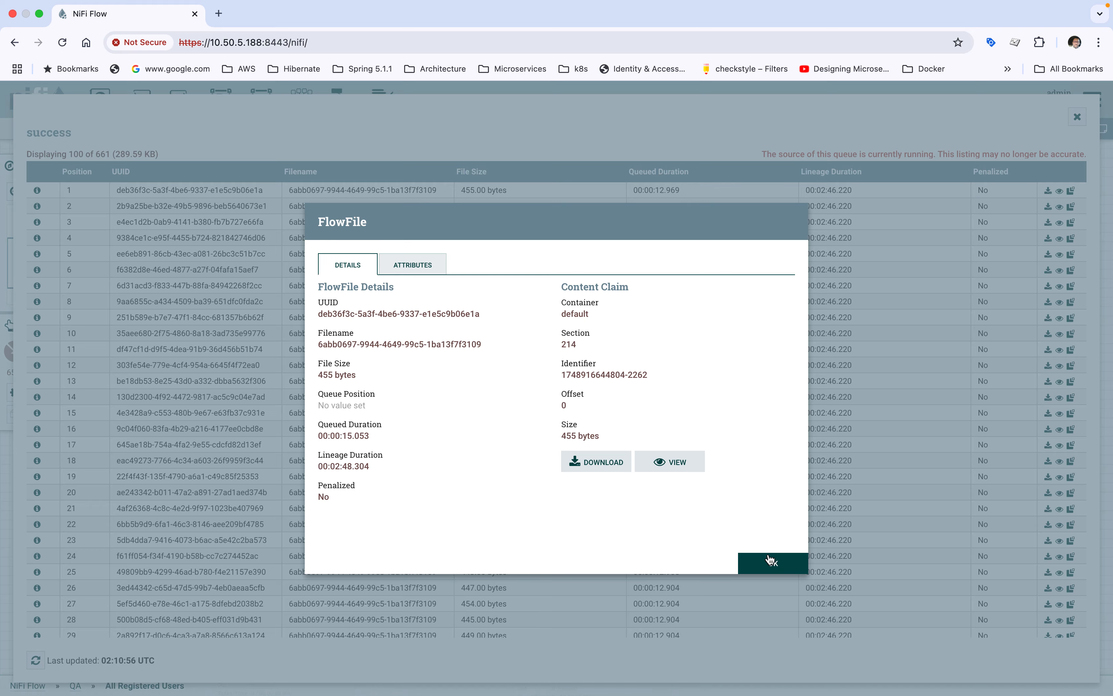
pyautogui.click(772, 566)
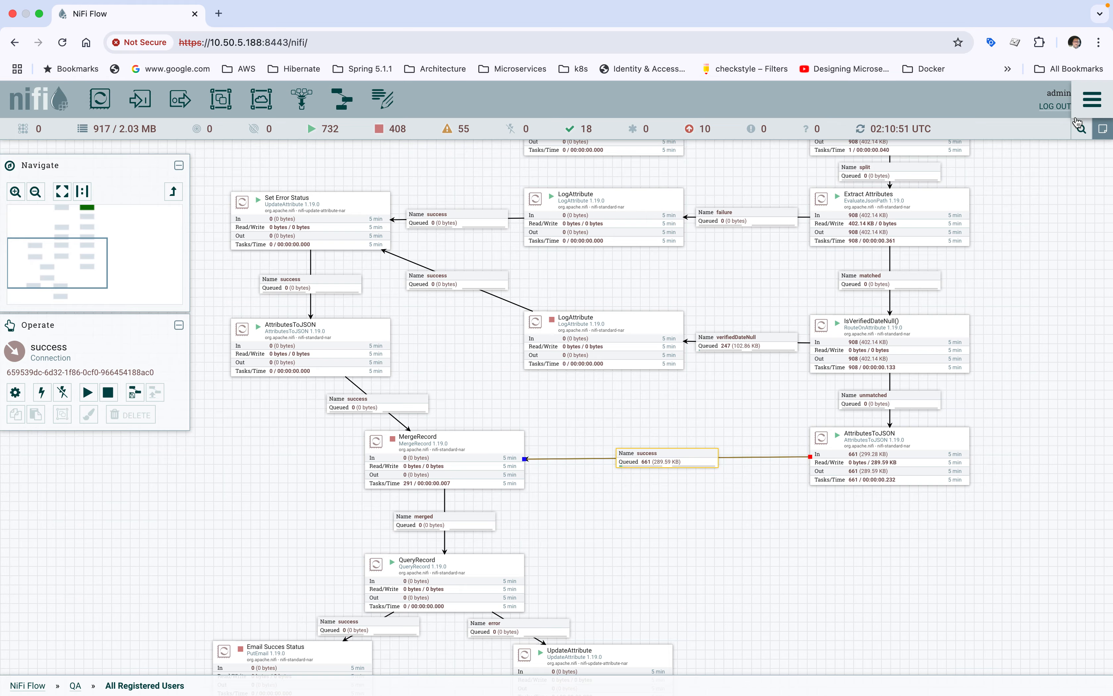
pyautogui.click(1077, 117)
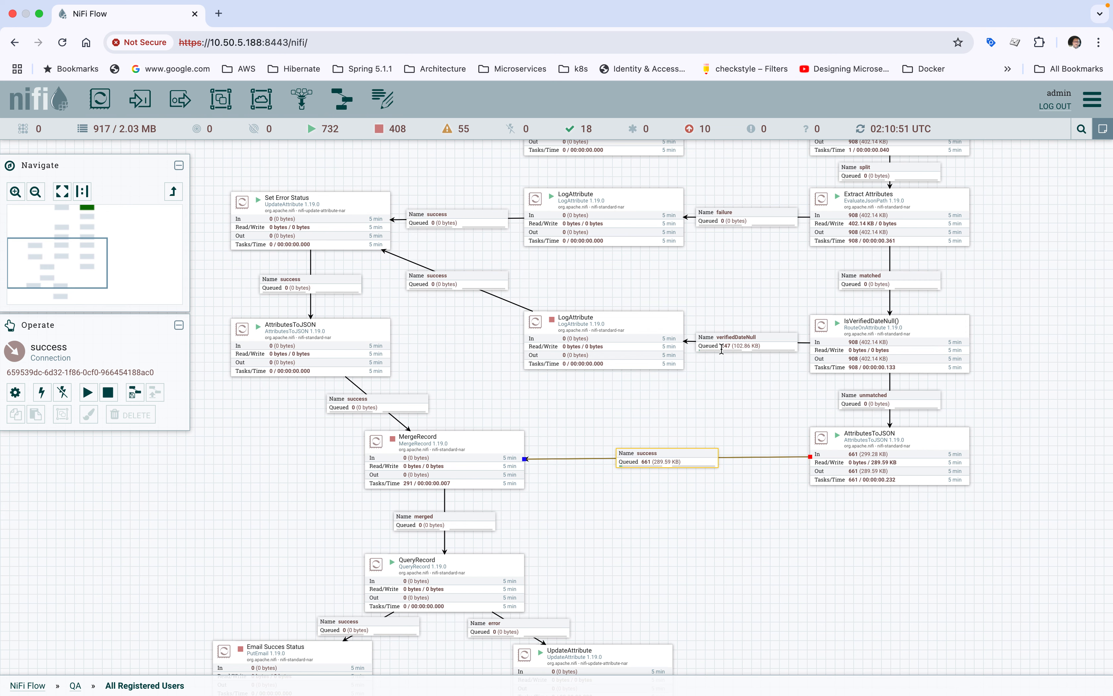
# Step: Start the LogAttribute processor fed by the verifiedDateNull connection and refresh the canvas to update the downstream queues
pyautogui.rightClick(630, 333)
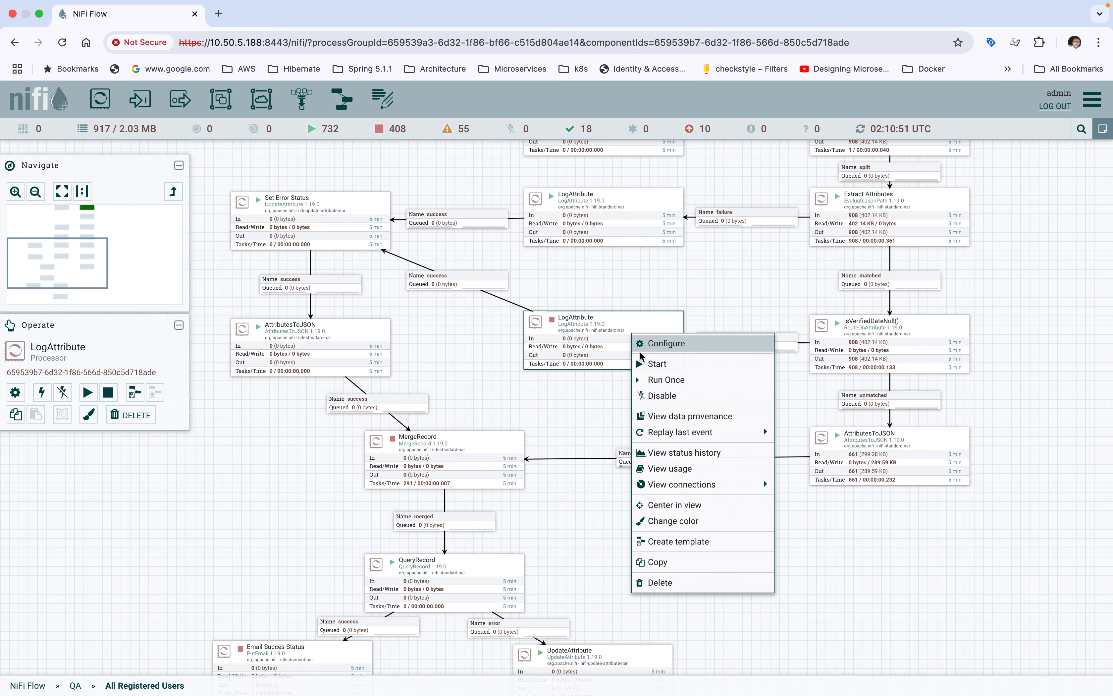
pyautogui.click(646, 364)
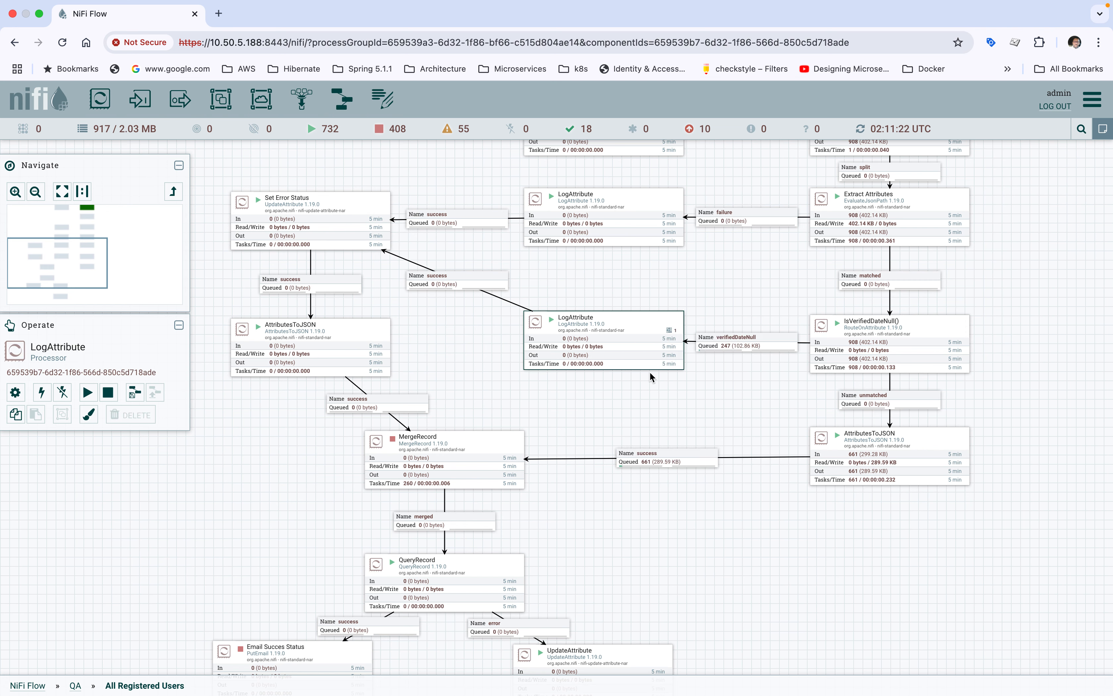
pyautogui.rightClick(276, 438)
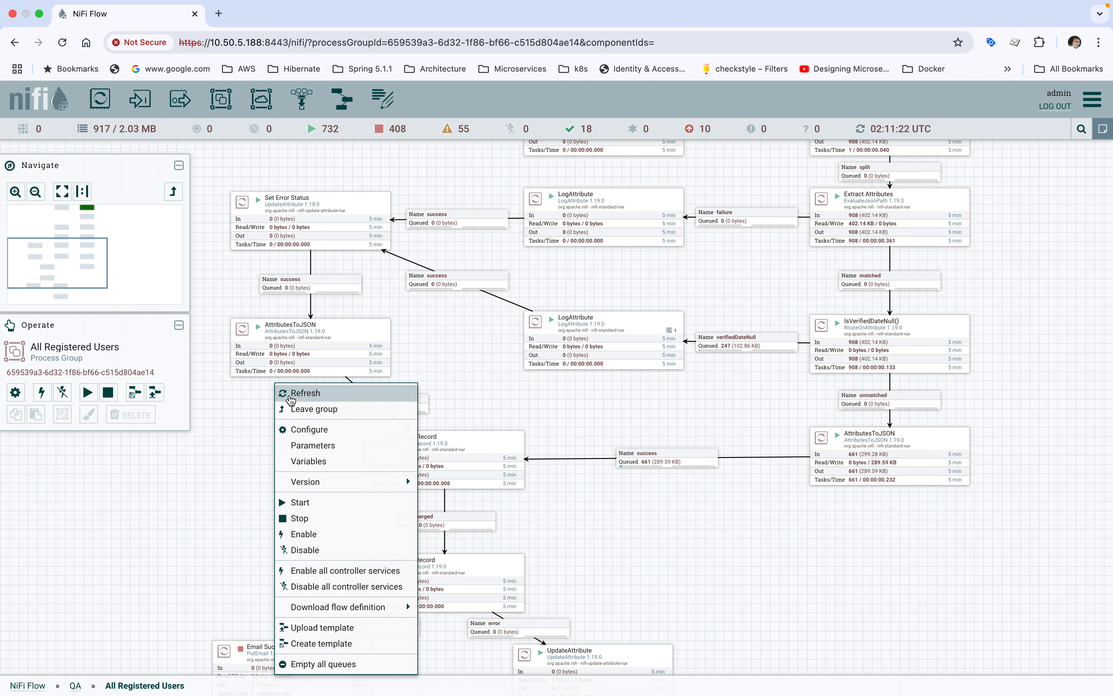
pyautogui.click(290, 395)
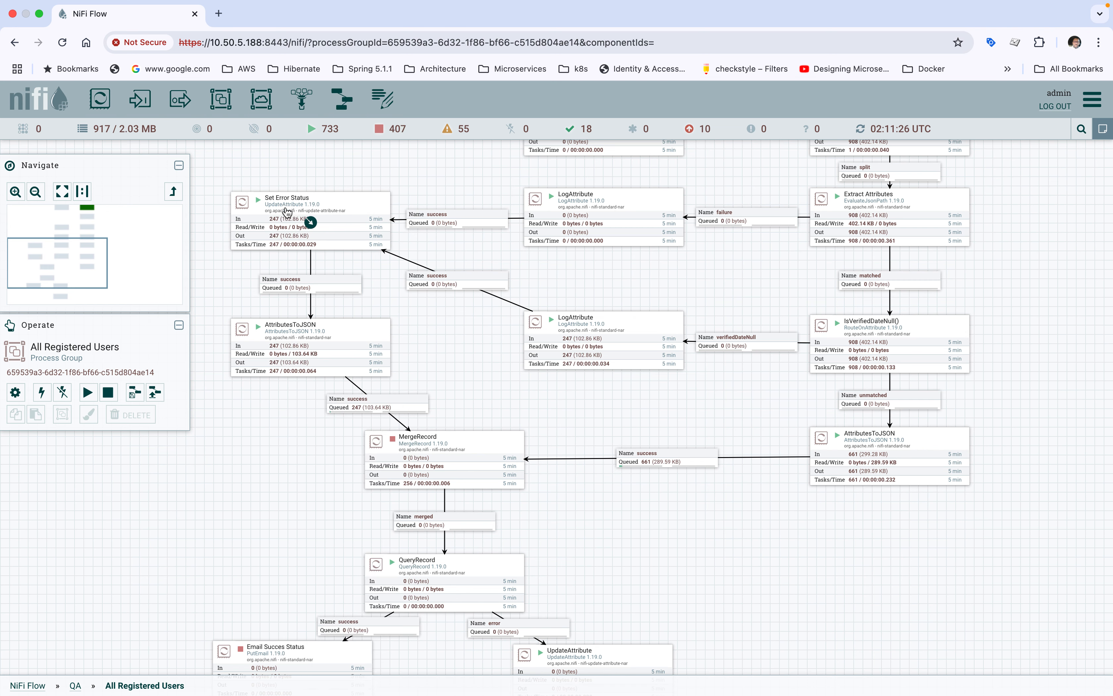
# Step: Trace the error branch from Set Error Status to MergeRecord and list the flowfiles queued in the success connection into MergeRecord
pyautogui.click(287, 212)
pyautogui.click(268, 351)
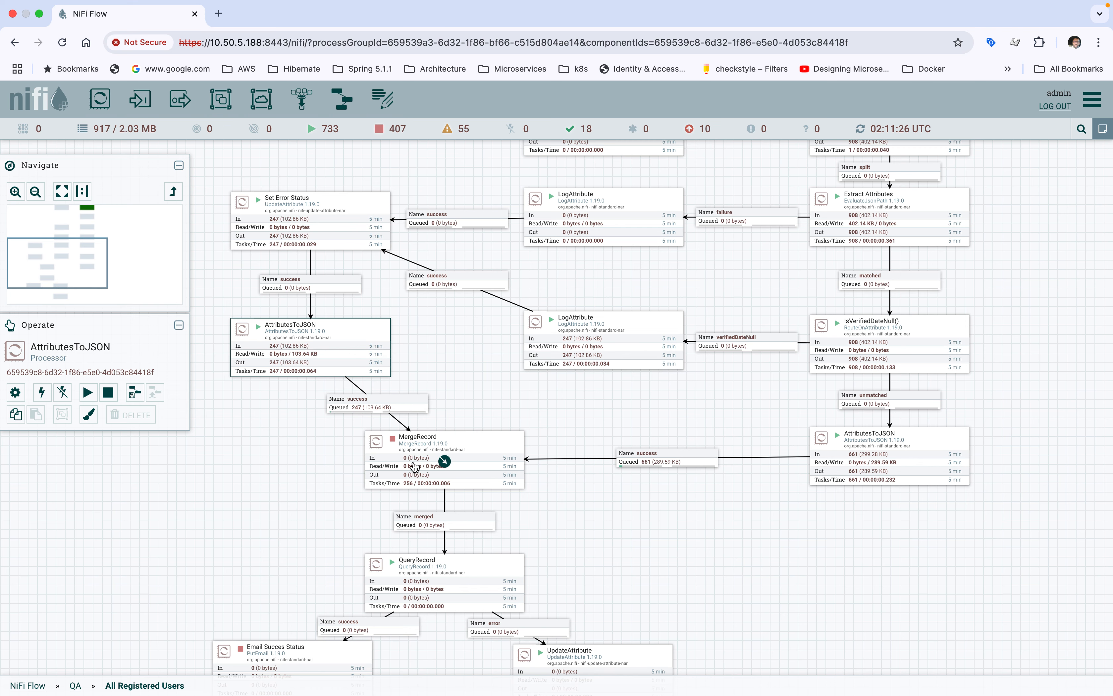
pyautogui.click(414, 466)
pyautogui.click(387, 403)
pyautogui.rightClick(387, 404)
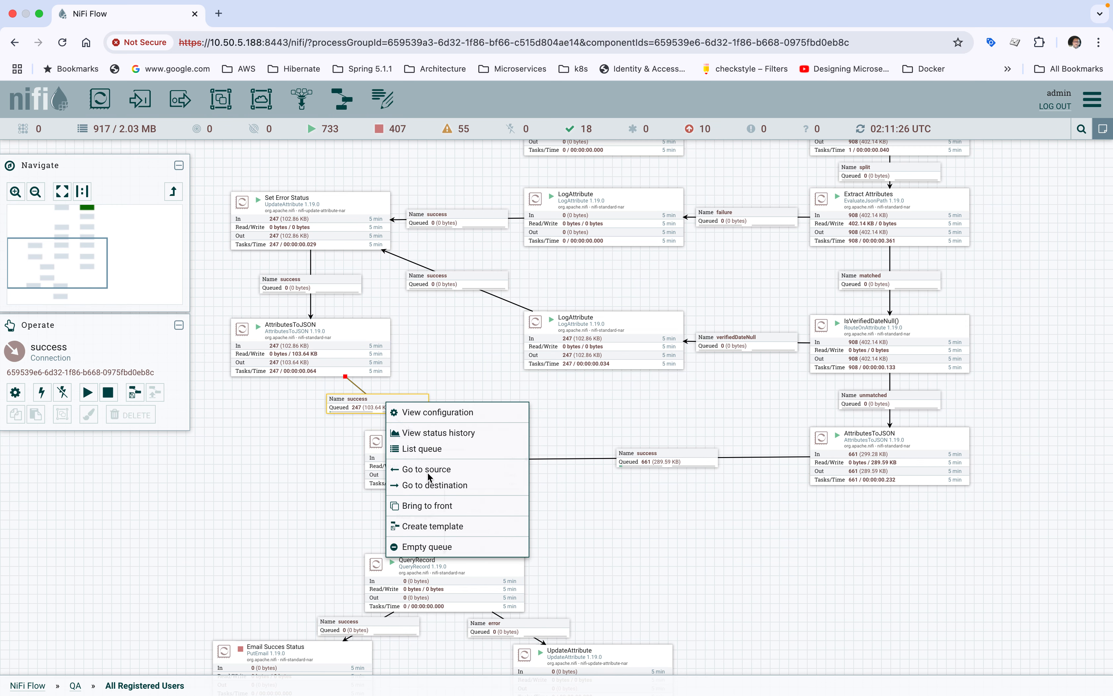
pyautogui.click(419, 449)
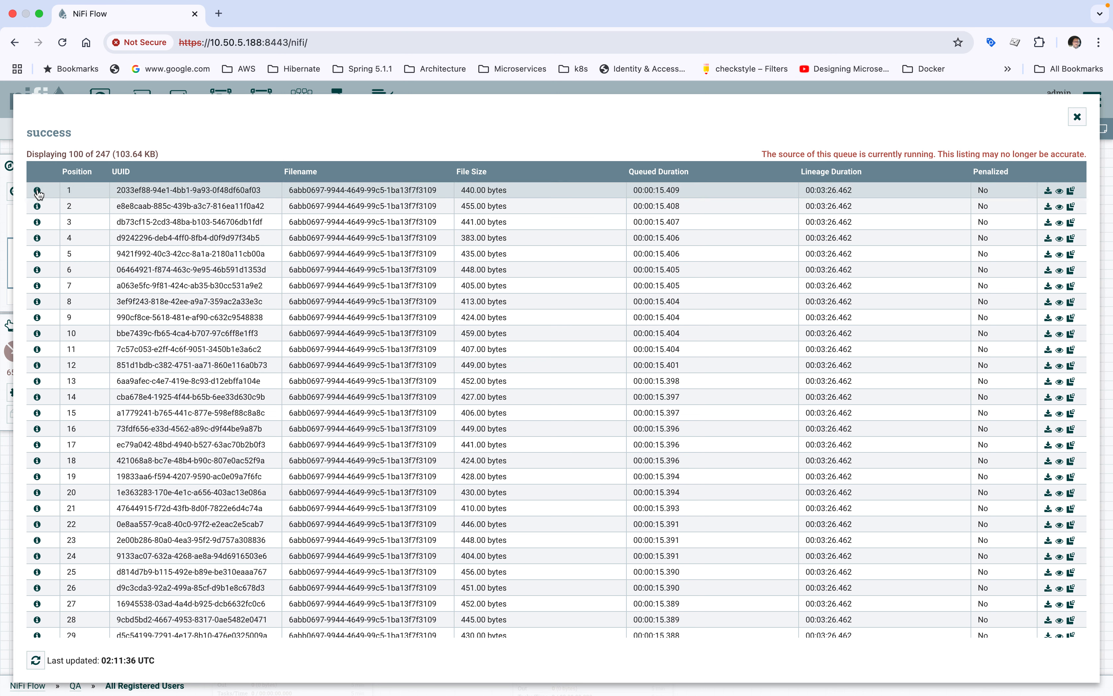
# Step: View the first error-branch flowfile's content as formatted JSON, highlight its status line, and close the viewer, details and queue listing
pyautogui.click(38, 191)
pyautogui.click(670, 462)
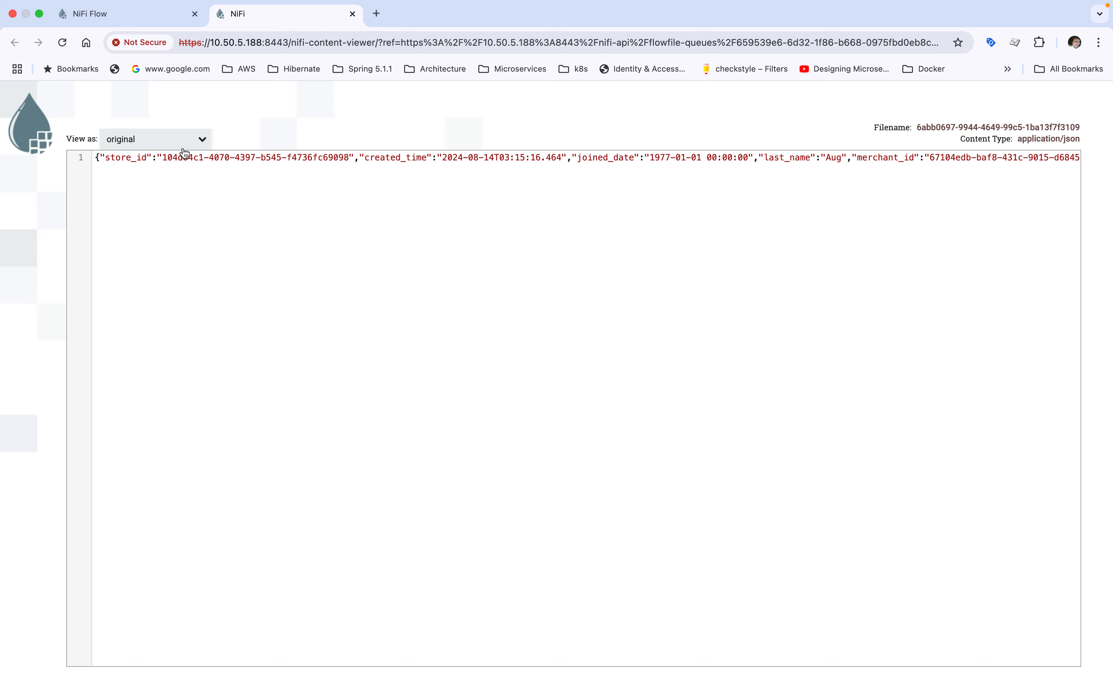
pyautogui.click(201, 140)
pyautogui.click(134, 183)
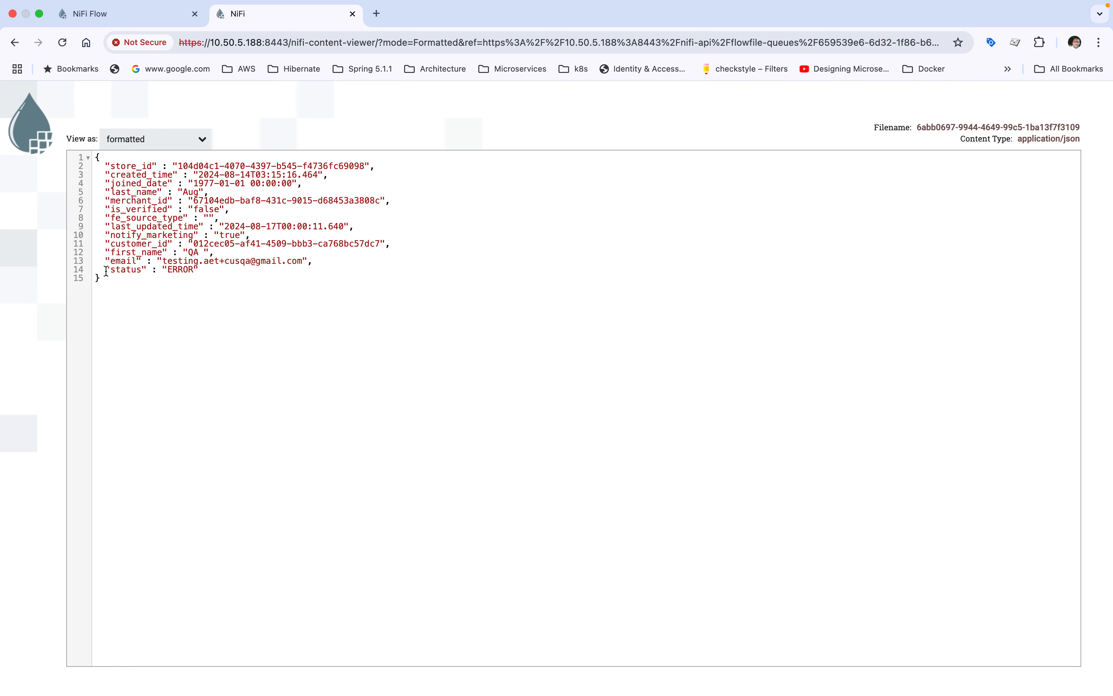
pyautogui.moveTo(106, 271); pyautogui.dragTo(197, 272)
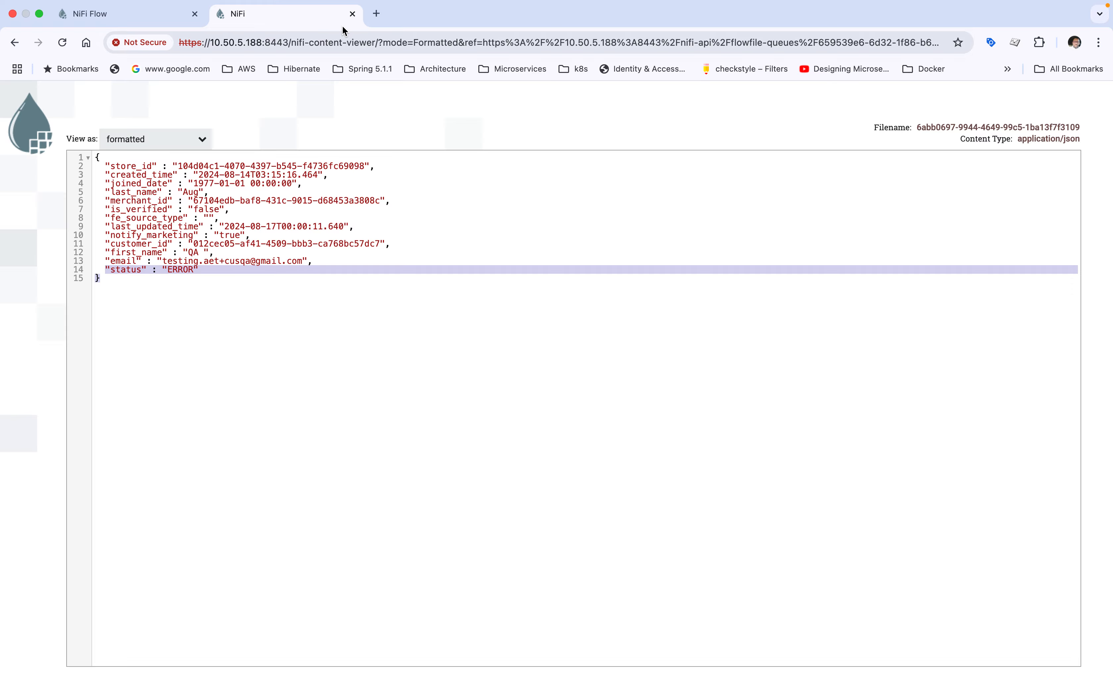
pyautogui.click(353, 14)
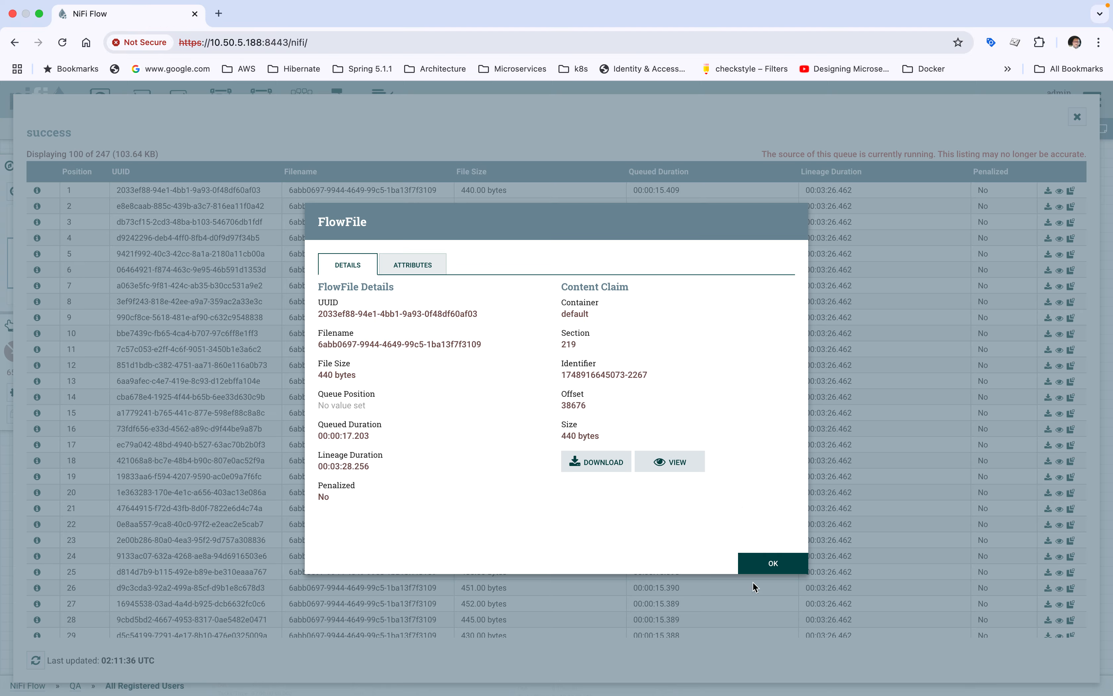
pyautogui.click(765, 564)
pyautogui.click(1078, 116)
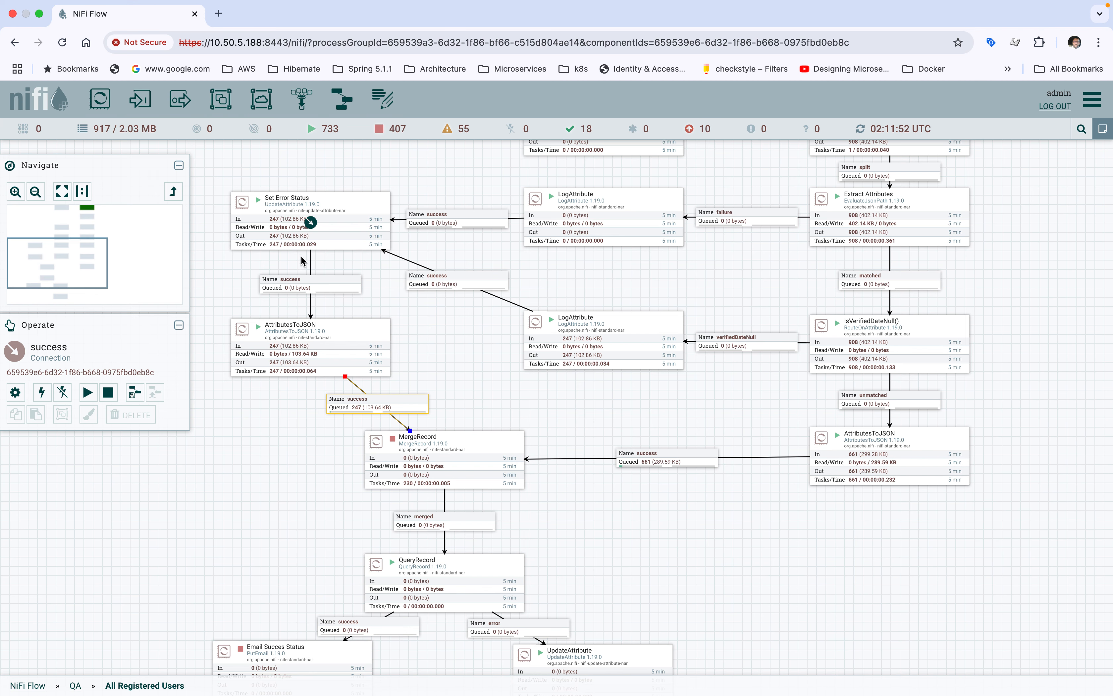
pyautogui.moveTo(299, 568); pyautogui.dragTo(346, 460)
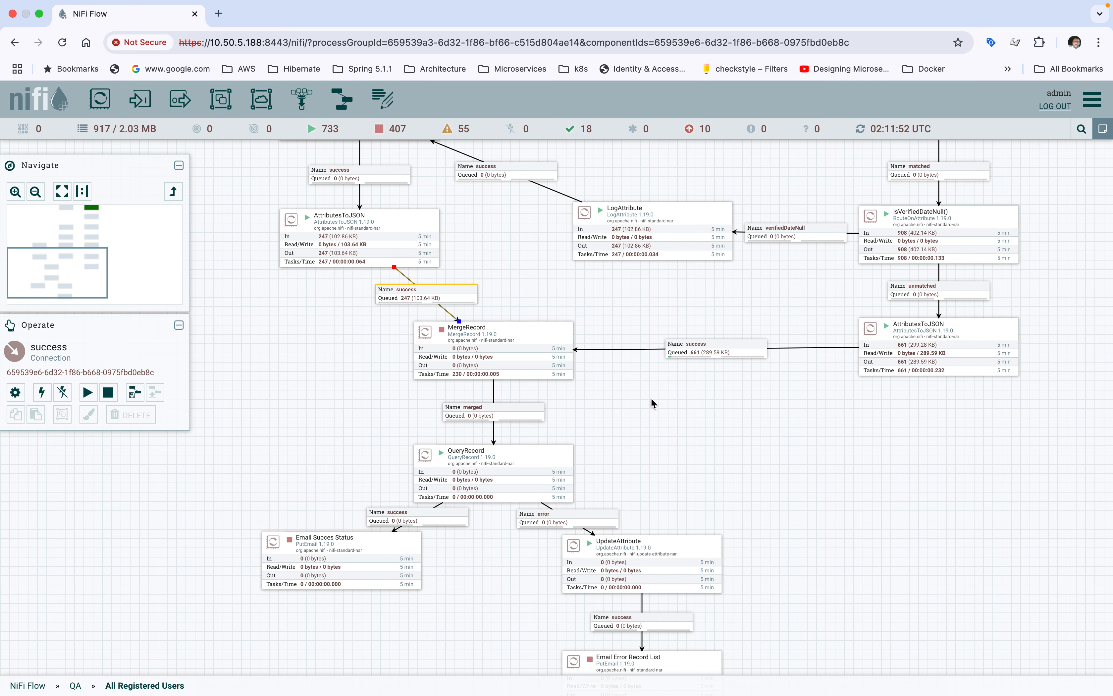
# Step: Start the MergeRecord processor and refresh the canvas to update the queues beneath it
pyautogui.rightClick(528, 346)
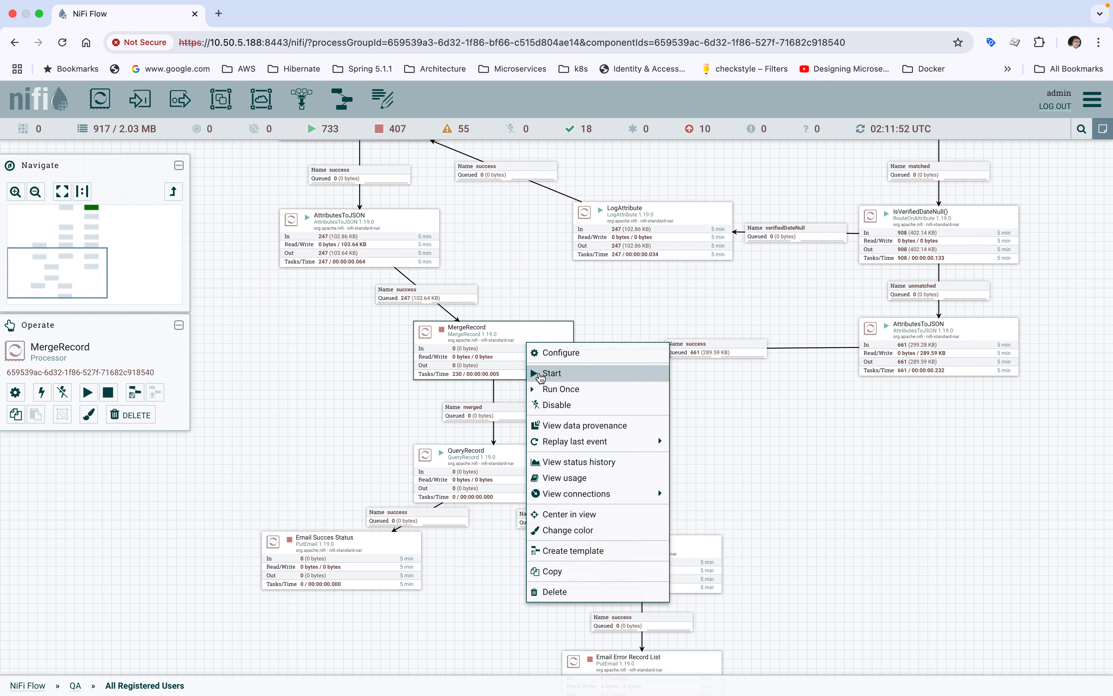
pyautogui.click(540, 375)
pyautogui.rightClick(745, 442)
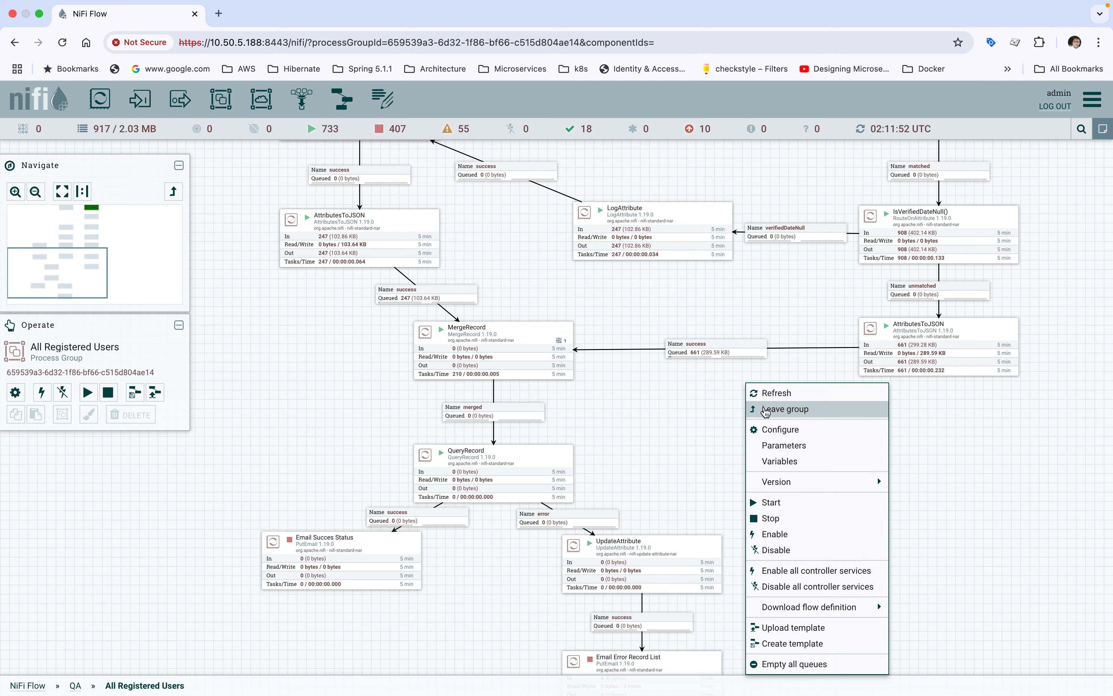
pyautogui.click(767, 394)
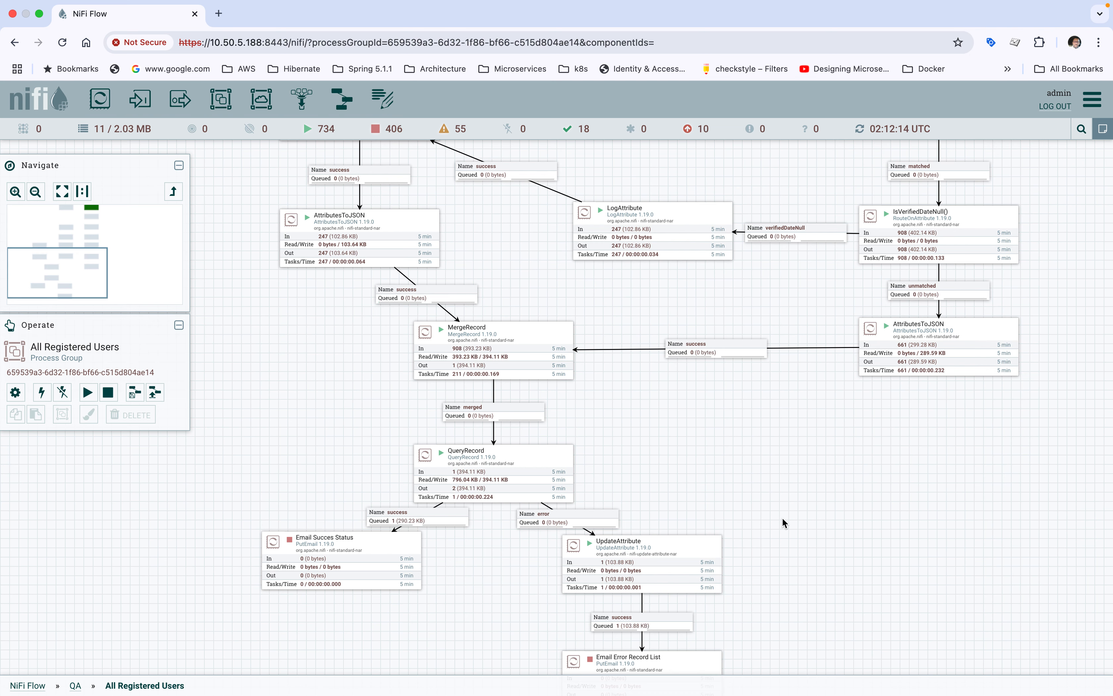
# Step: Trace the merged output from MergeRecord through QueryRecord to the queued success connections feeding the two email processors
pyautogui.scroll(-3, 777, 487)
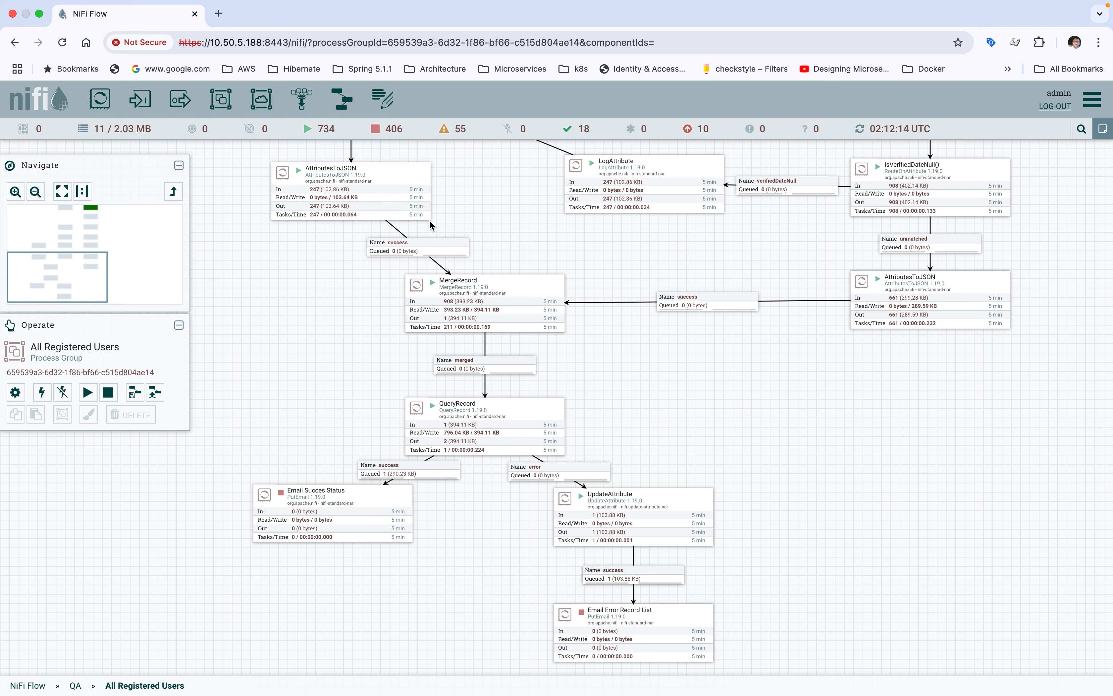
pyautogui.click(482, 303)
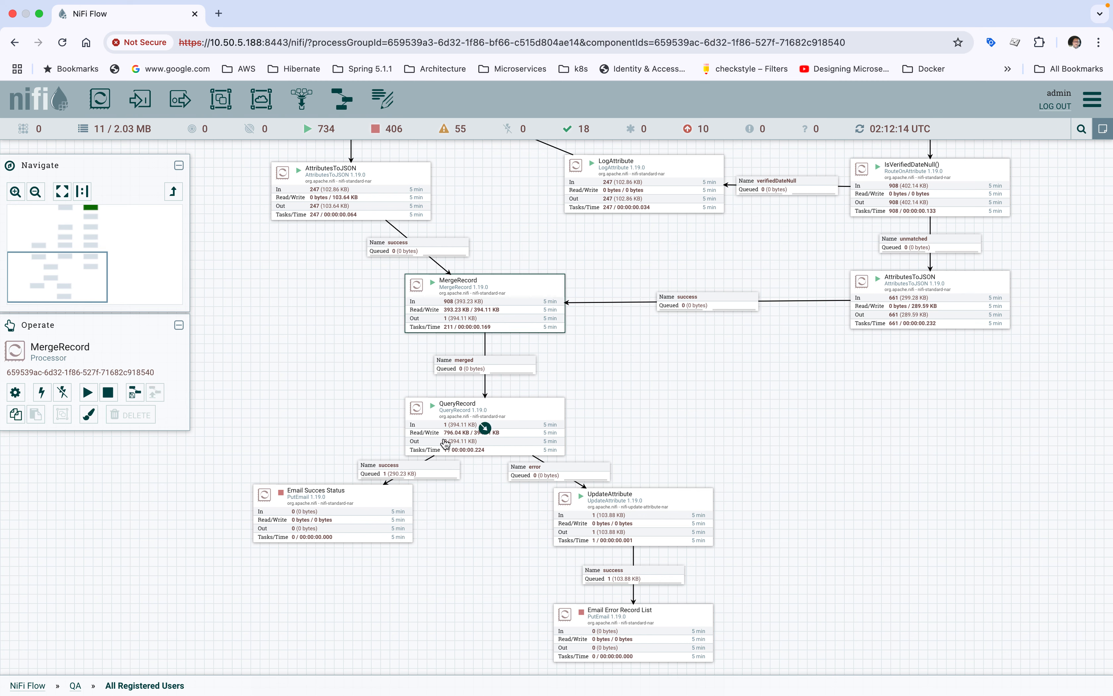
pyautogui.click(456, 425)
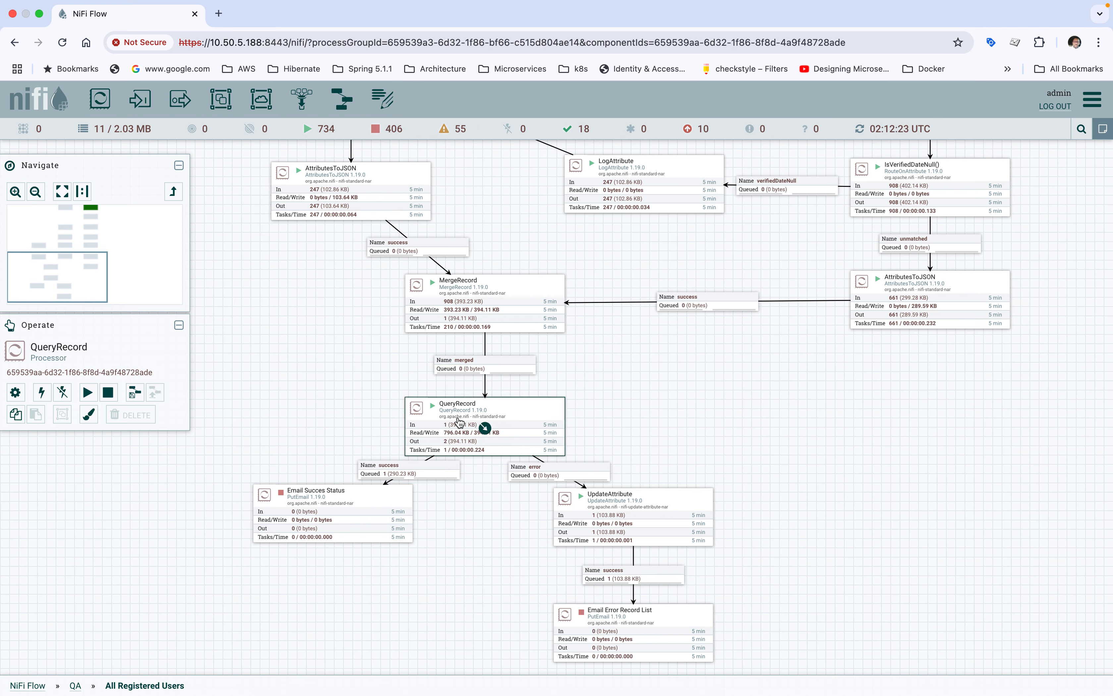
pyautogui.click(386, 469)
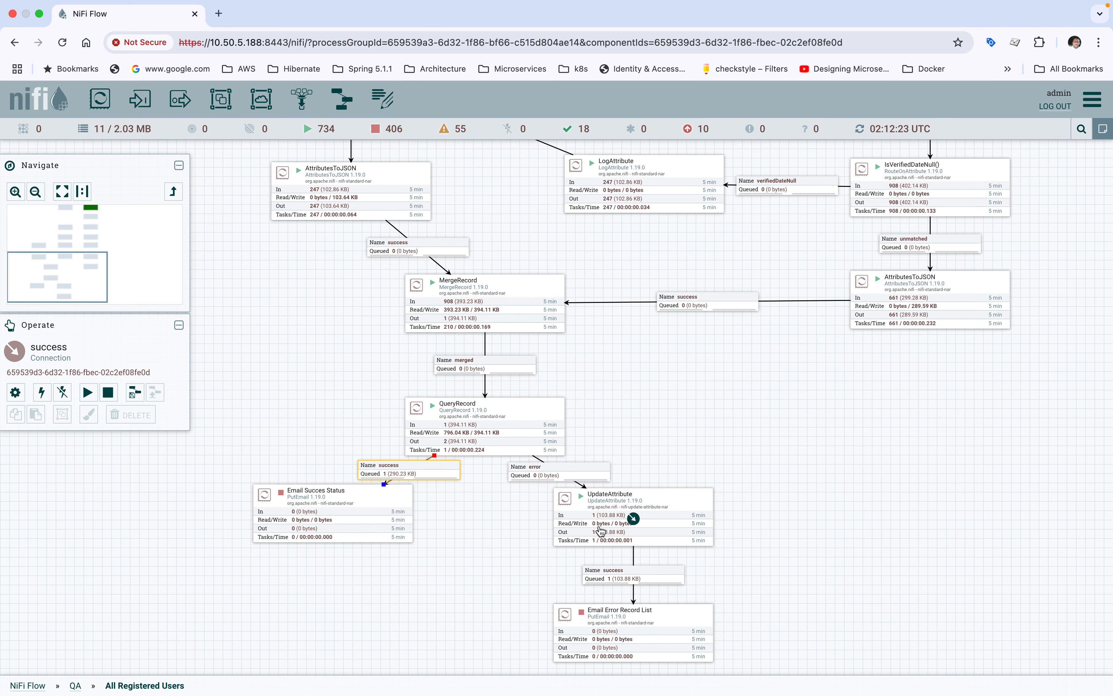
pyautogui.click(616, 578)
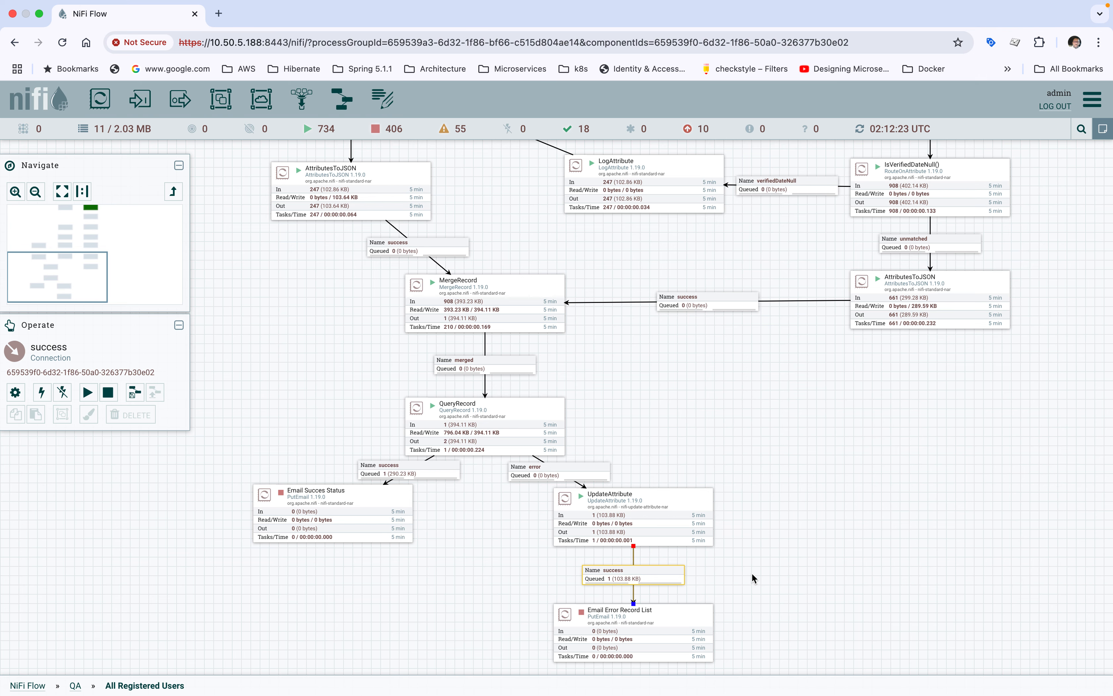
# Step: List the flowfile queued in the success connection between UpdateAttribute and Email Error Record List
pyautogui.scroll(-1, 751, 572)
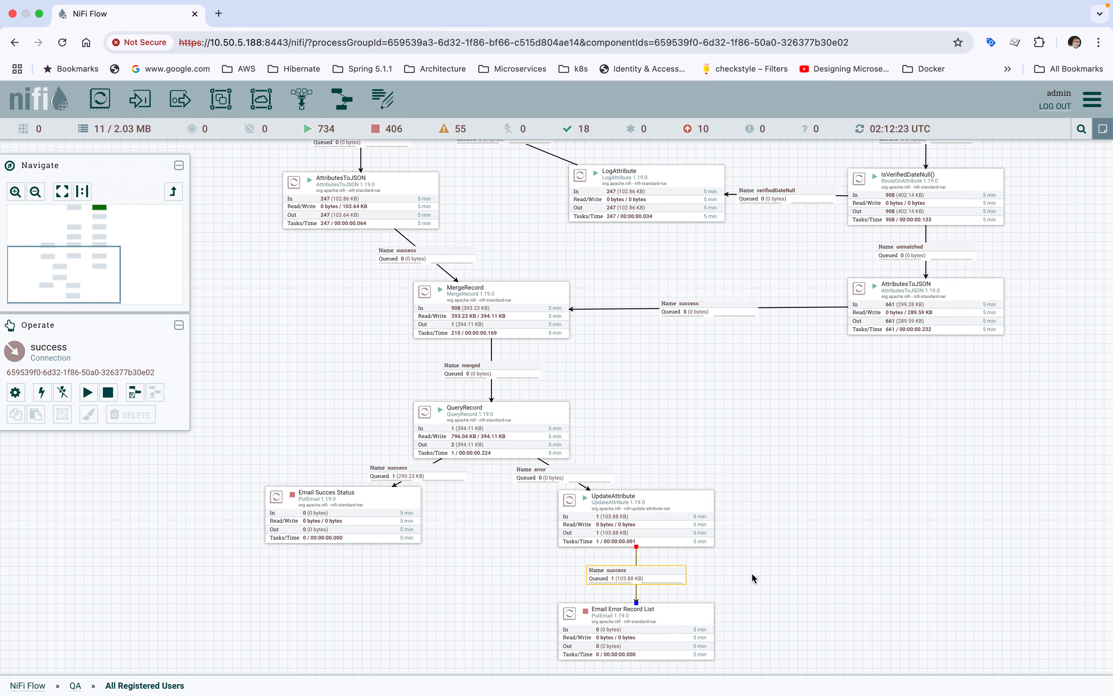
pyautogui.scroll(1, 752, 572)
pyautogui.moveTo(752, 573); pyautogui.dragTo(726, 430)
pyautogui.click(569, 495)
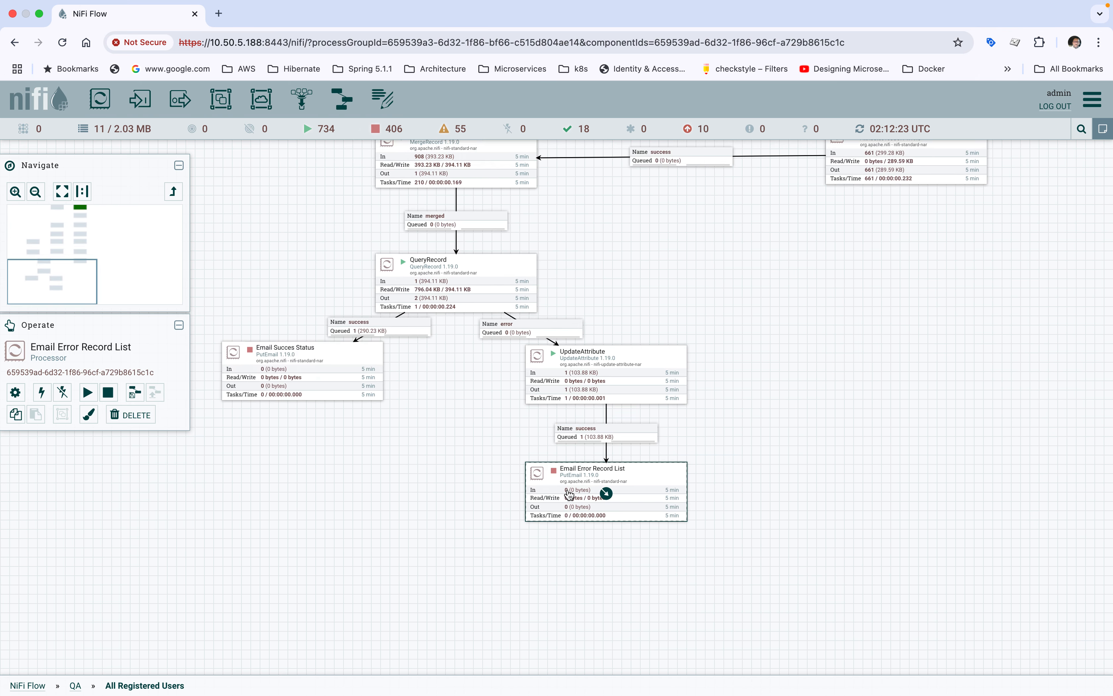
pyautogui.rightClick(593, 435)
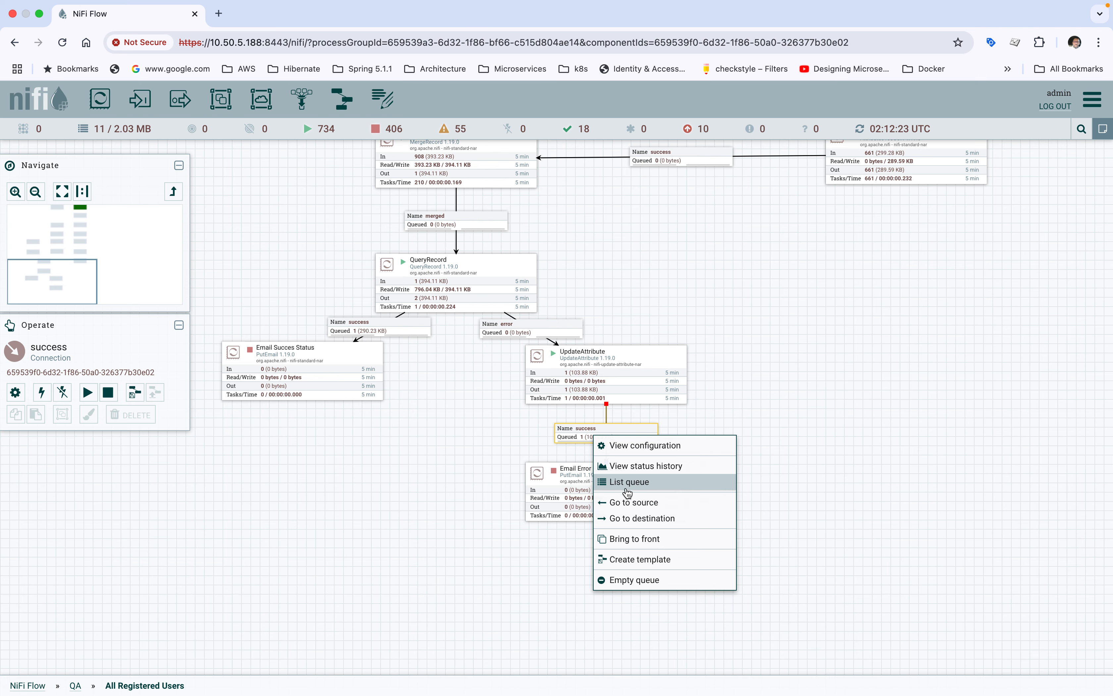
pyautogui.click(627, 491)
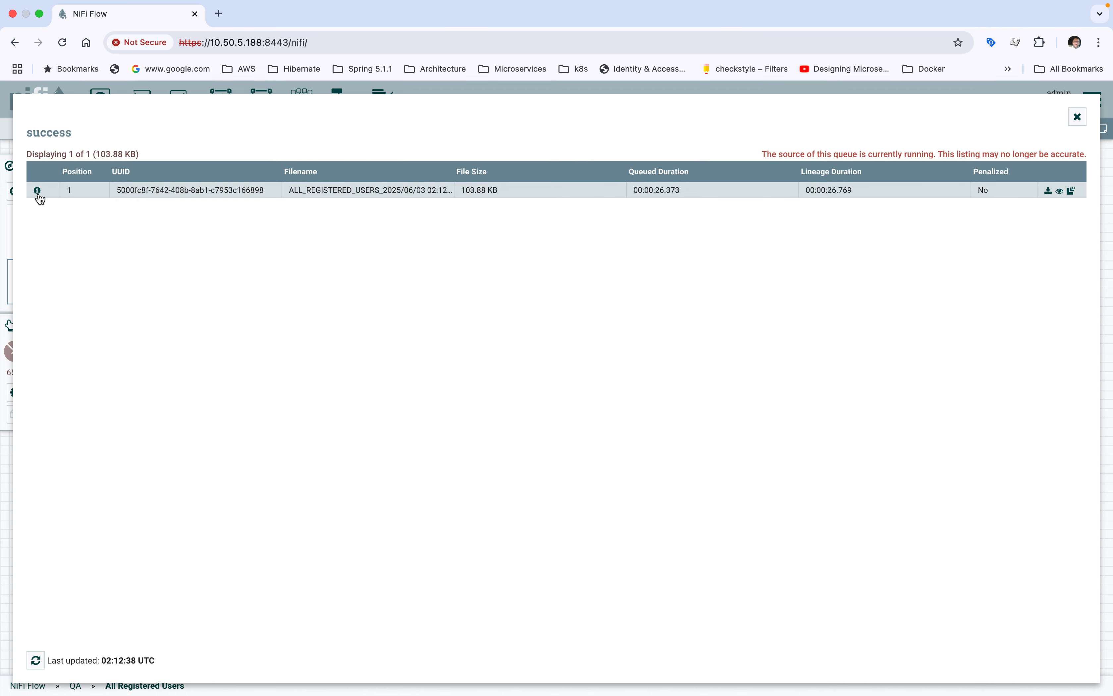
# Step: View the queued error list flowfile's content as formatted JSON and highlight the status values of the first three records
pyautogui.click(41, 193)
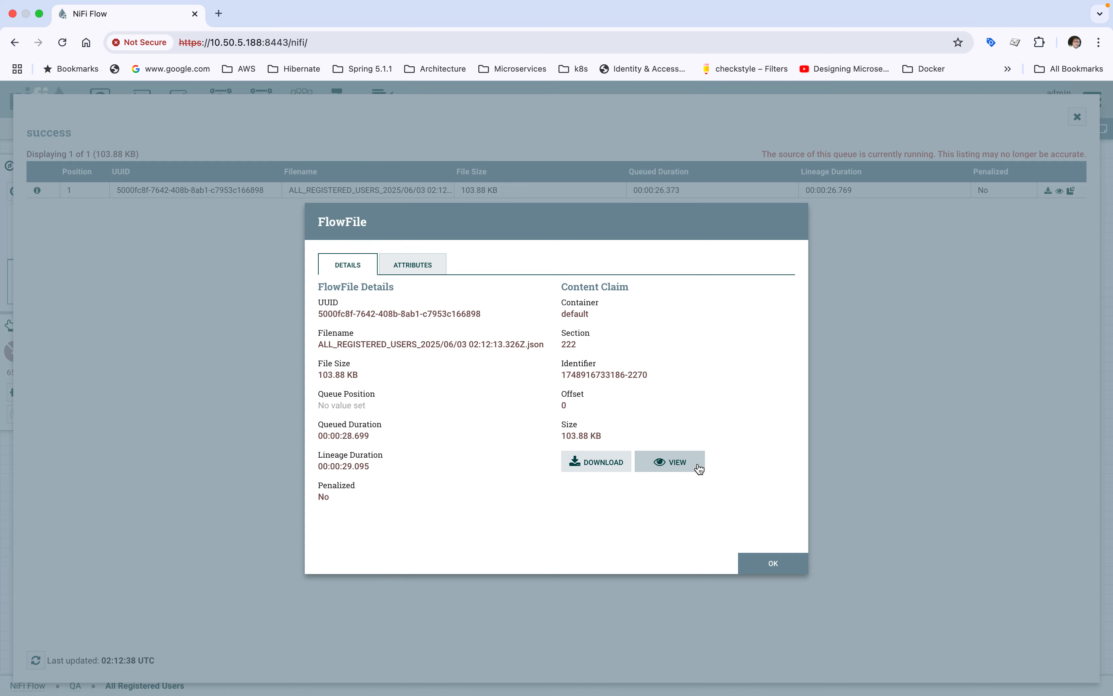
pyautogui.click(684, 466)
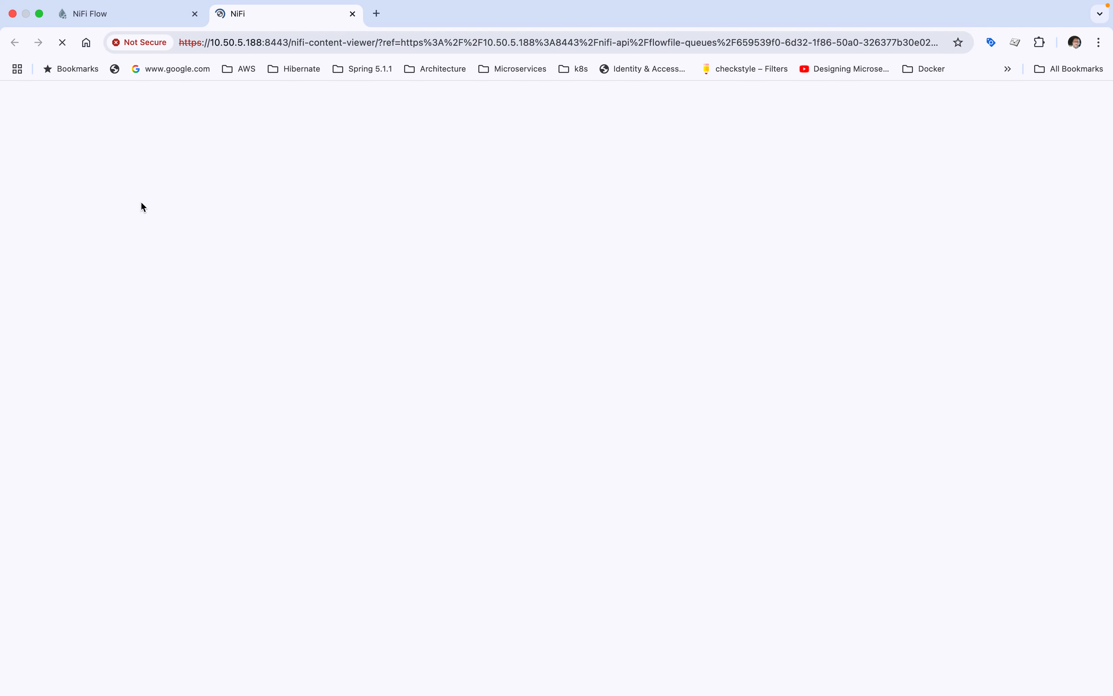
pyautogui.click(164, 141)
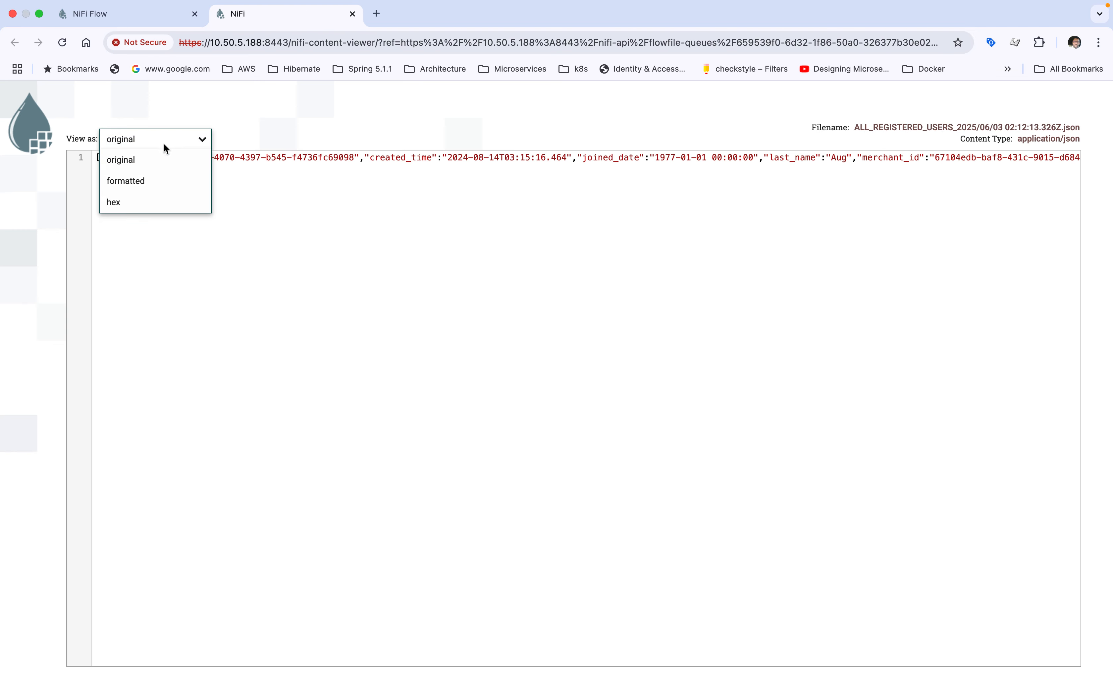
pyautogui.click(131, 181)
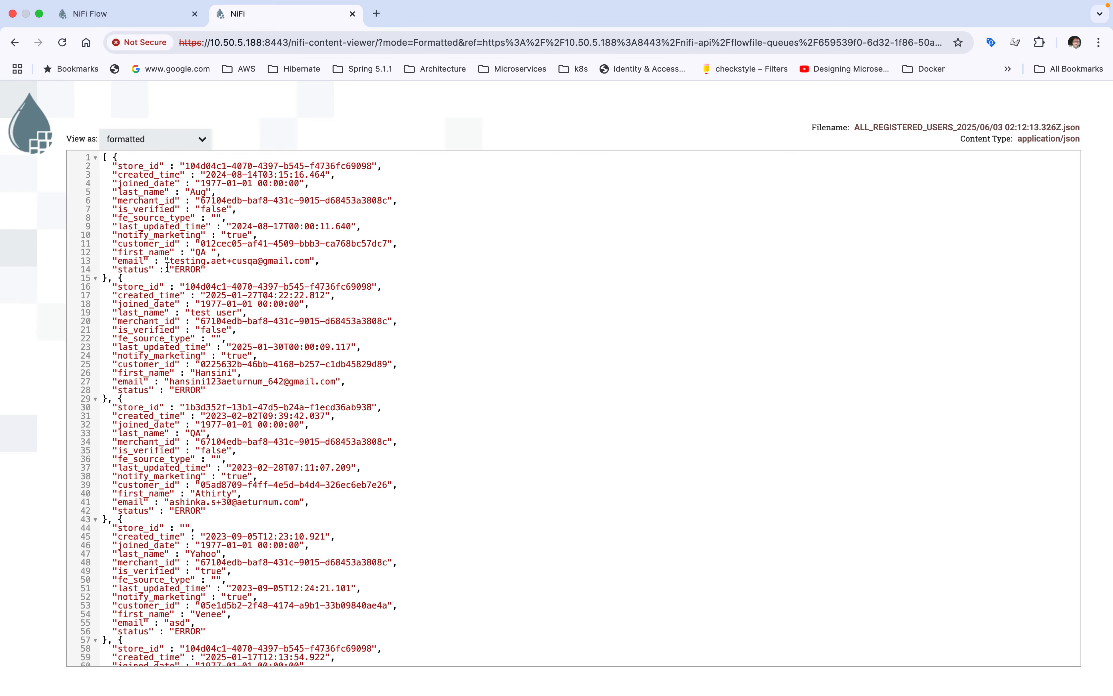
pyautogui.moveTo(167, 266); pyautogui.dragTo(242, 268)
pyautogui.moveTo(169, 395); pyautogui.dragTo(228, 390)
pyautogui.moveTo(169, 511); pyautogui.dragTo(230, 514)
# Step: Close the content viewer, the flowfile details and the queue listing to return to the canvas
pyautogui.click(353, 14)
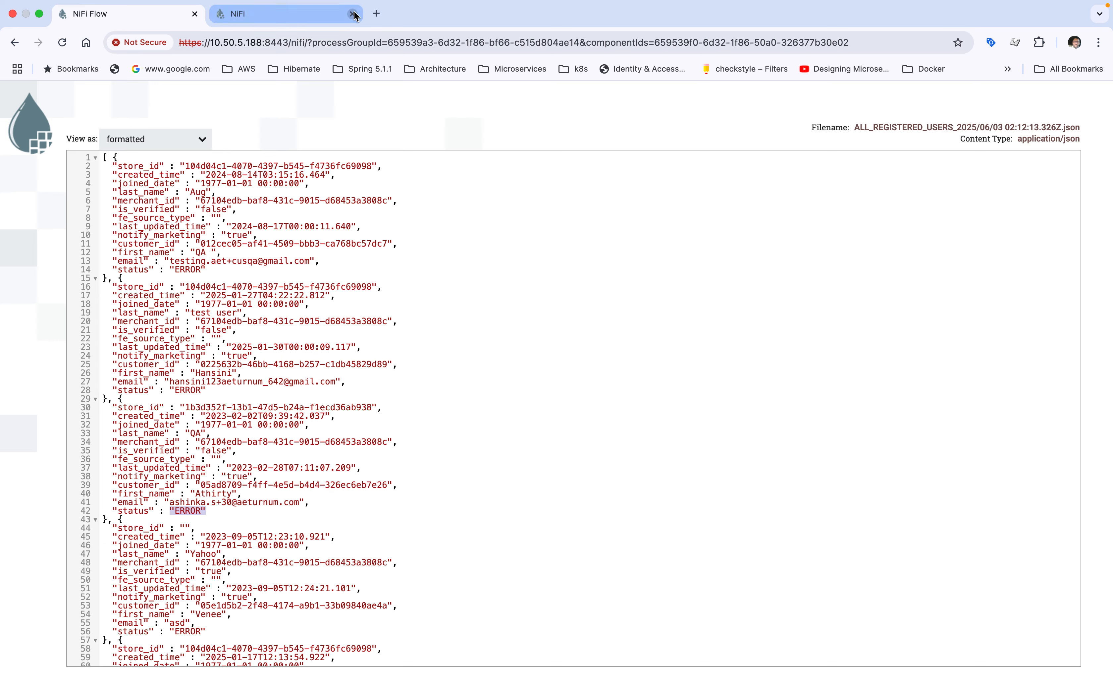
pyautogui.click(773, 565)
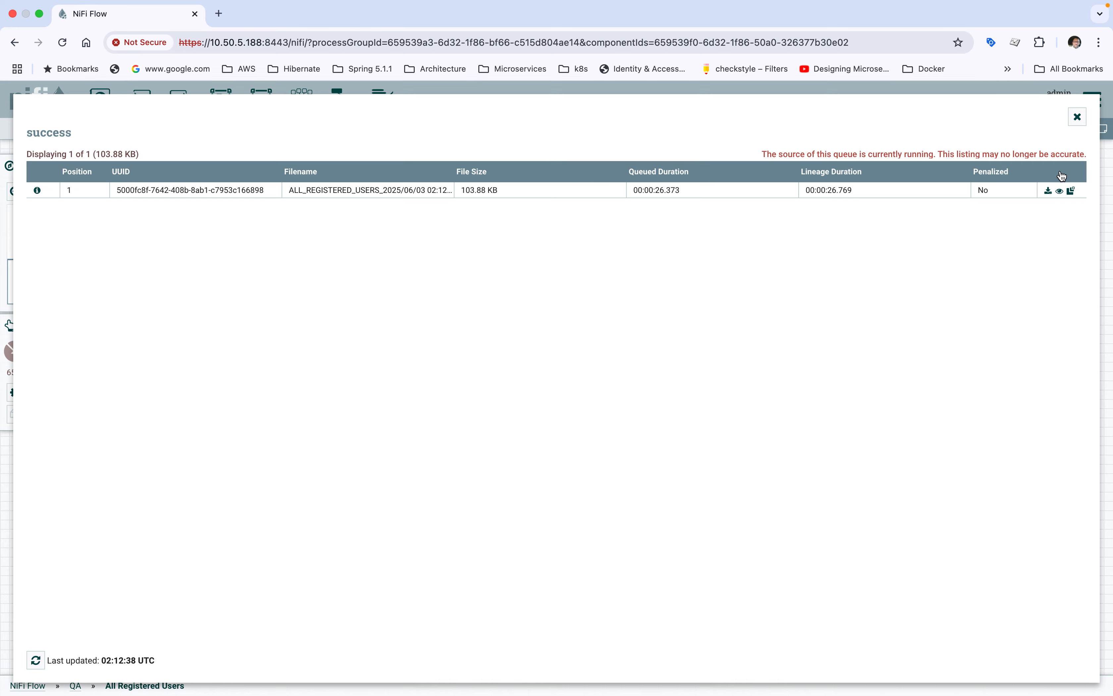
pyautogui.click(1079, 117)
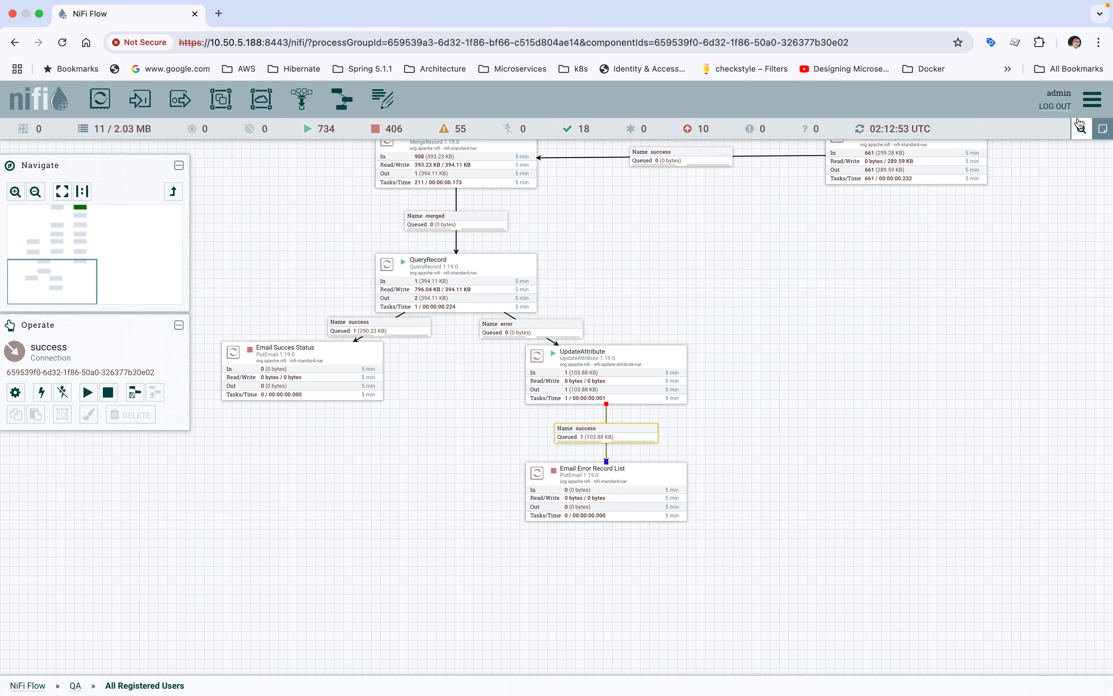
# Step: Inspect the Email Error Record List and Email Succes Status processors on the canvas and select MergeRecord above them
pyautogui.click(609, 486)
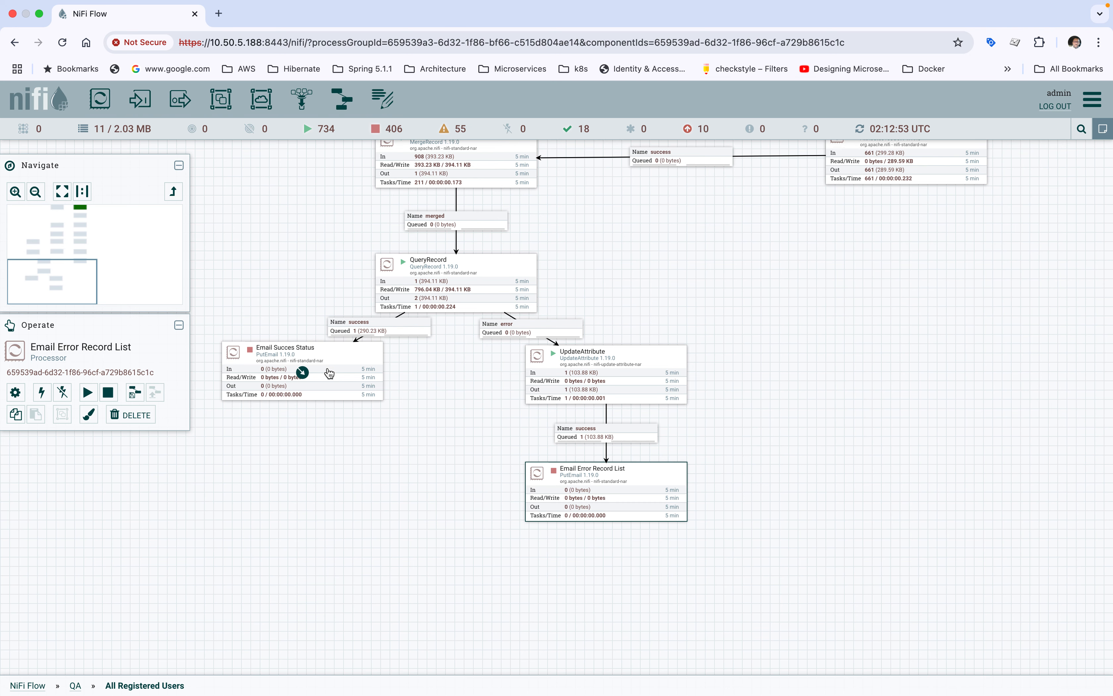
pyautogui.click(329, 372)
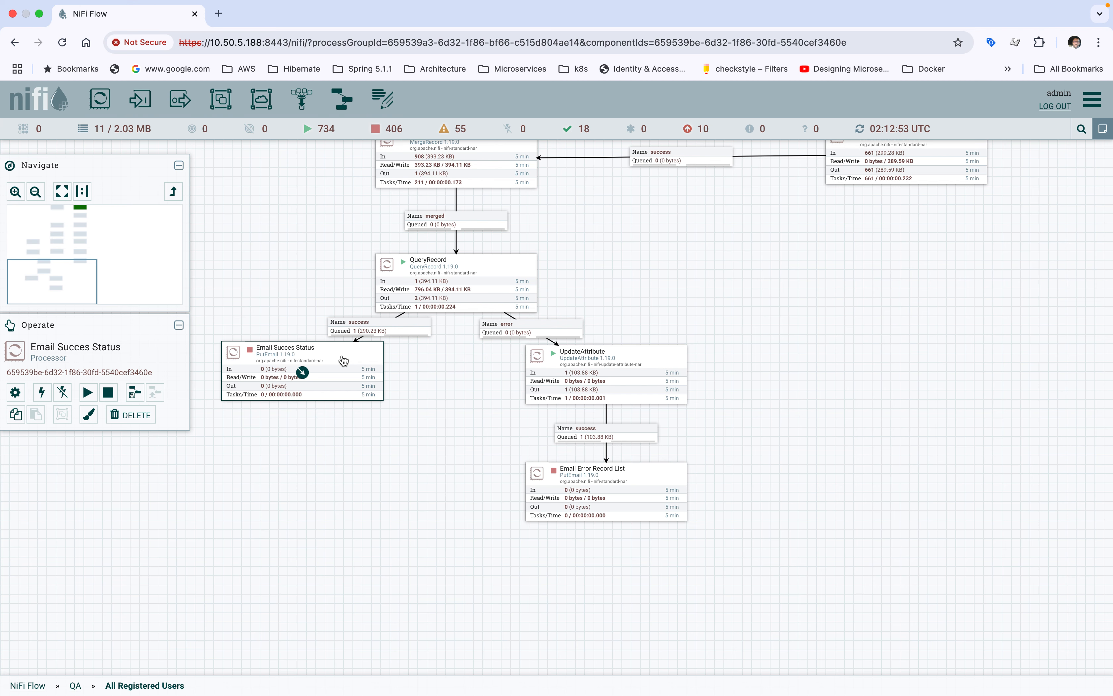
pyautogui.moveTo(631, 253); pyautogui.dragTo(668, 309)
pyautogui.click(551, 261)
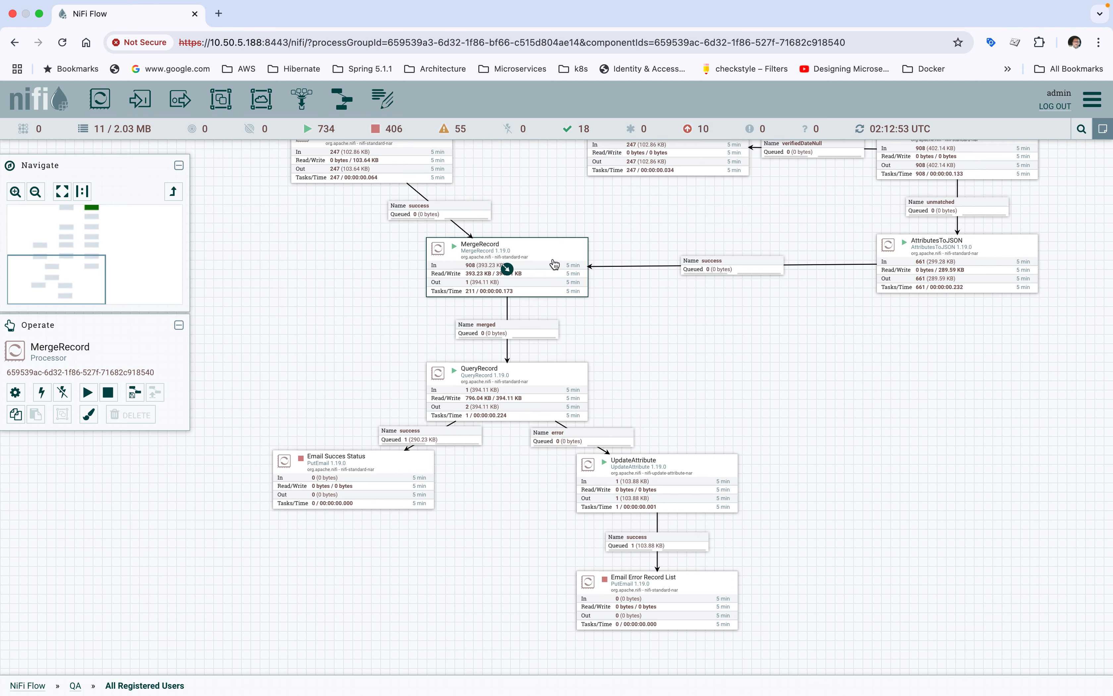
# Step: Review the whole flow on the canvas, from MergeRecord back up to Fetch Registered Users and down through its main branch
pyautogui.moveTo(308, 280); pyautogui.dragTo(310, 385)
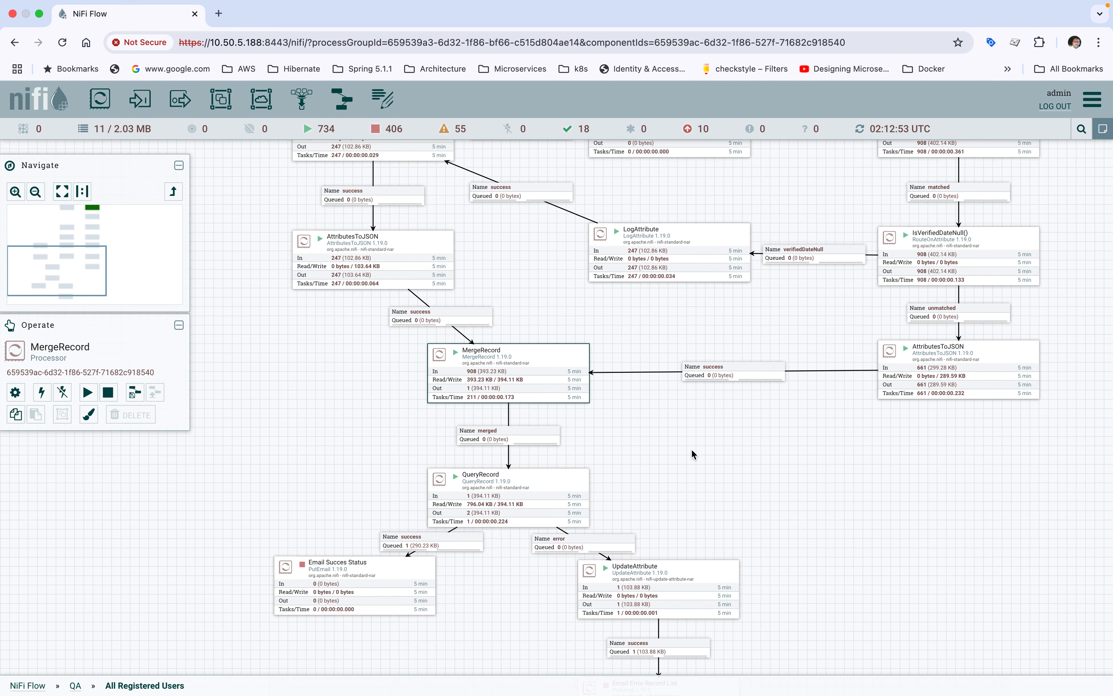
pyautogui.moveTo(691, 449); pyautogui.dragTo(684, 419)
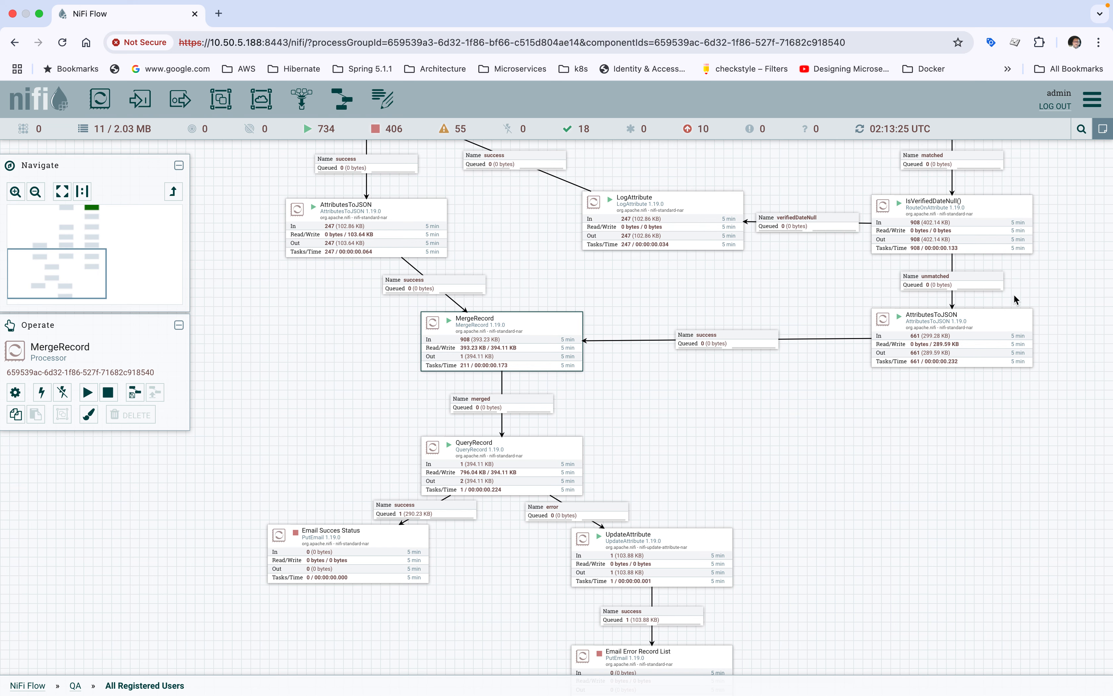
pyautogui.moveTo(1063, 264); pyautogui.dragTo(839, 465)
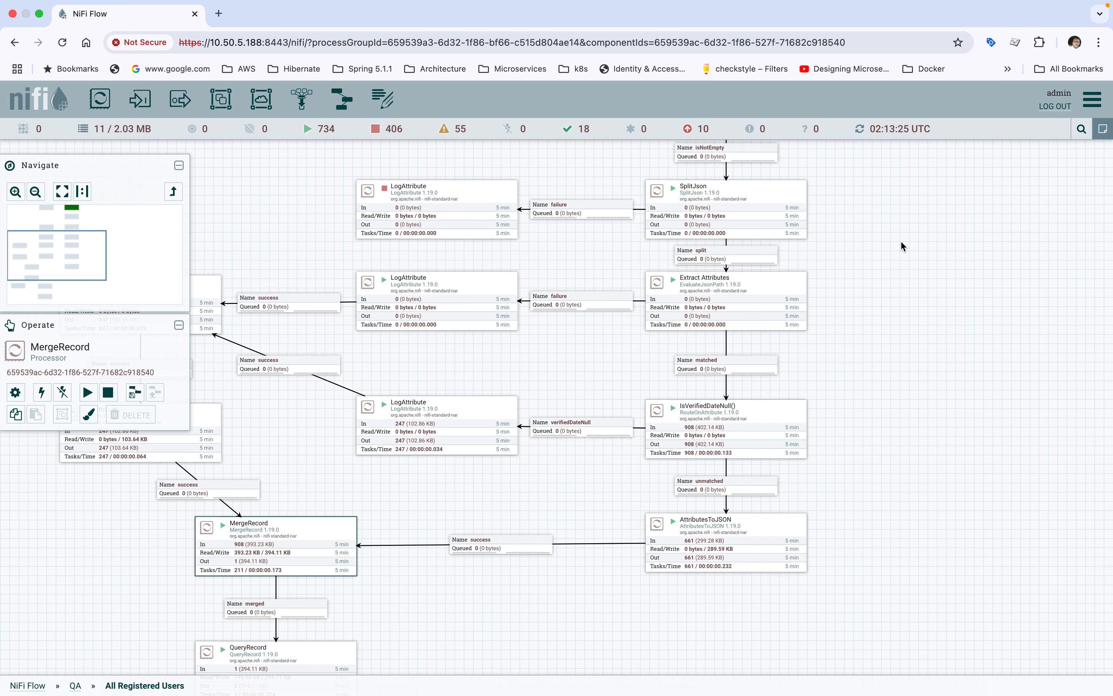
pyautogui.moveTo(902, 246); pyautogui.dragTo(817, 459)
pyautogui.moveTo(817, 326); pyautogui.dragTo(728, 487)
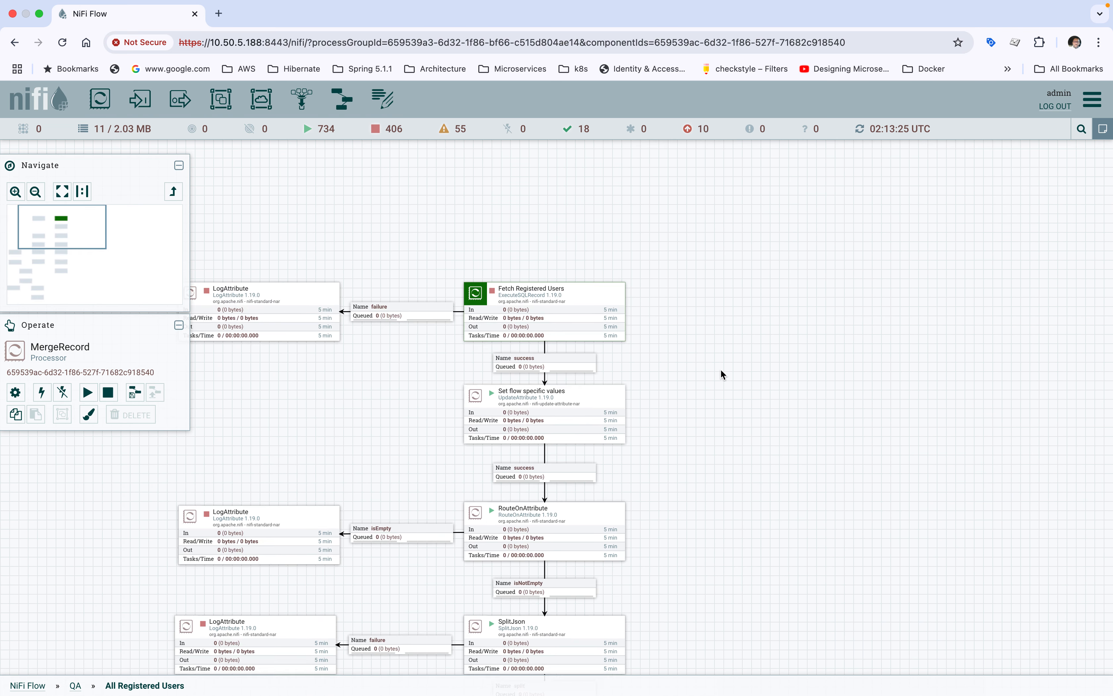
pyautogui.moveTo(721, 369); pyautogui.dragTo(743, 441)
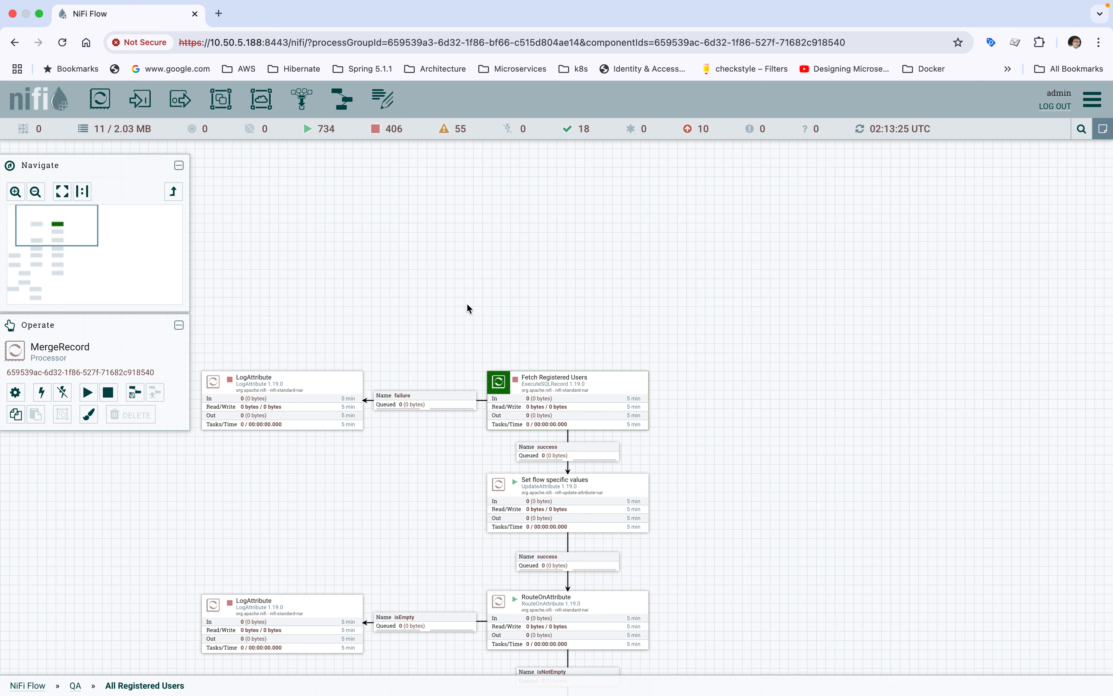
pyautogui.moveTo(467, 303); pyautogui.dragTo(499, 254)
pyautogui.moveTo(376, 443); pyautogui.dragTo(389, 352)
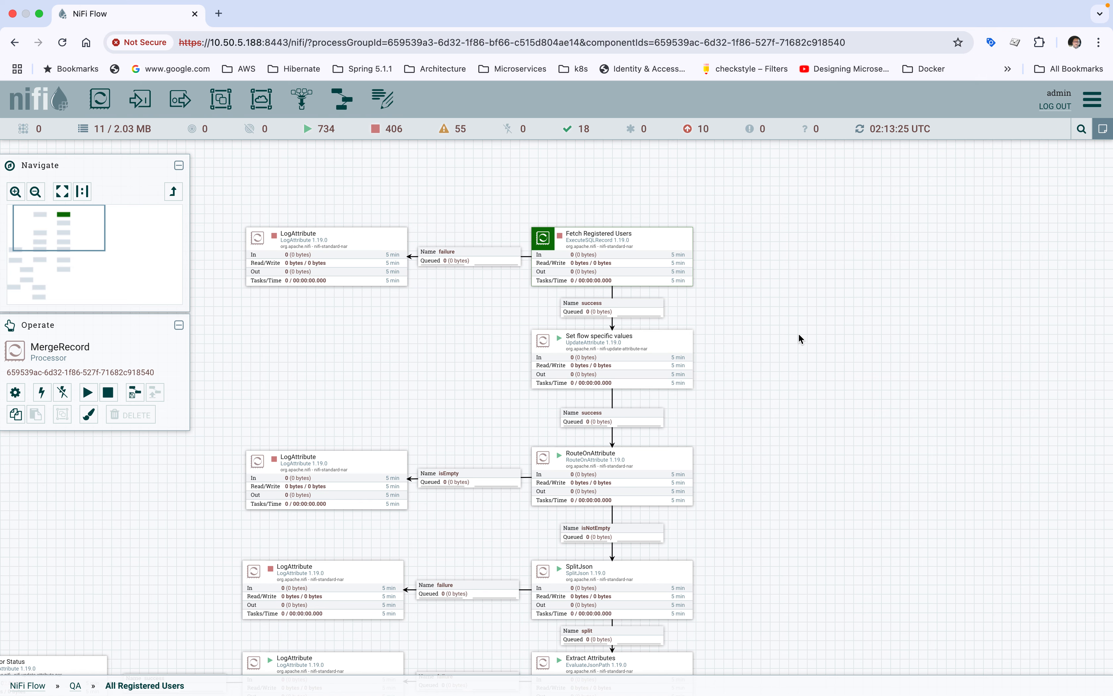
pyautogui.scroll(-5, 798, 338)
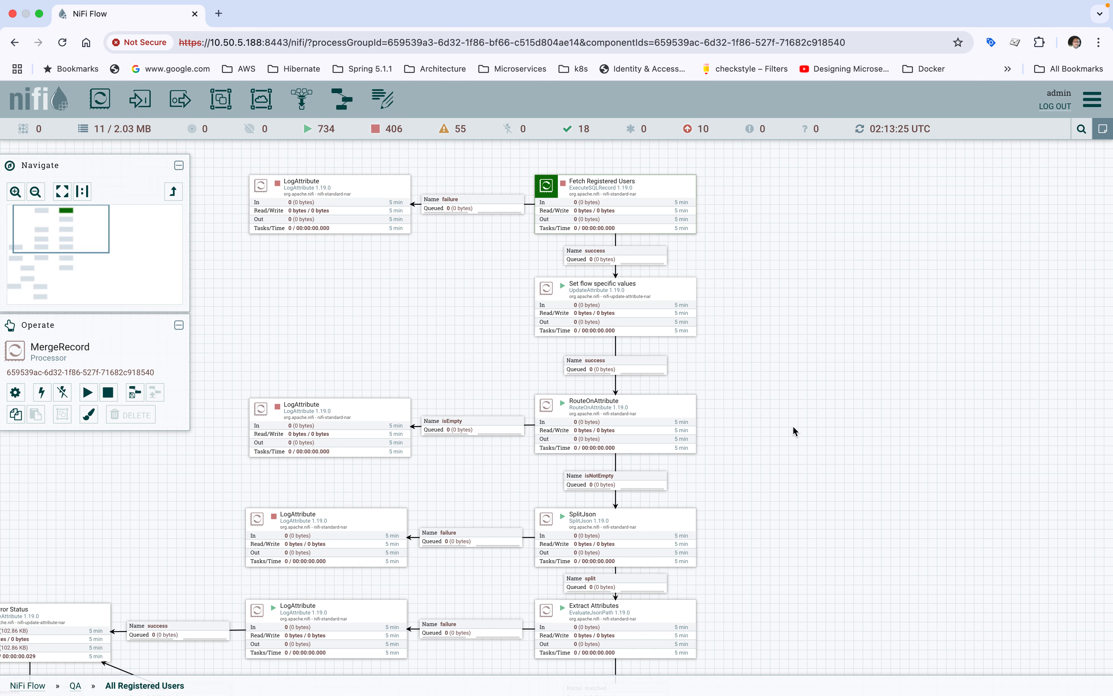
pyautogui.scroll(5, 793, 351)
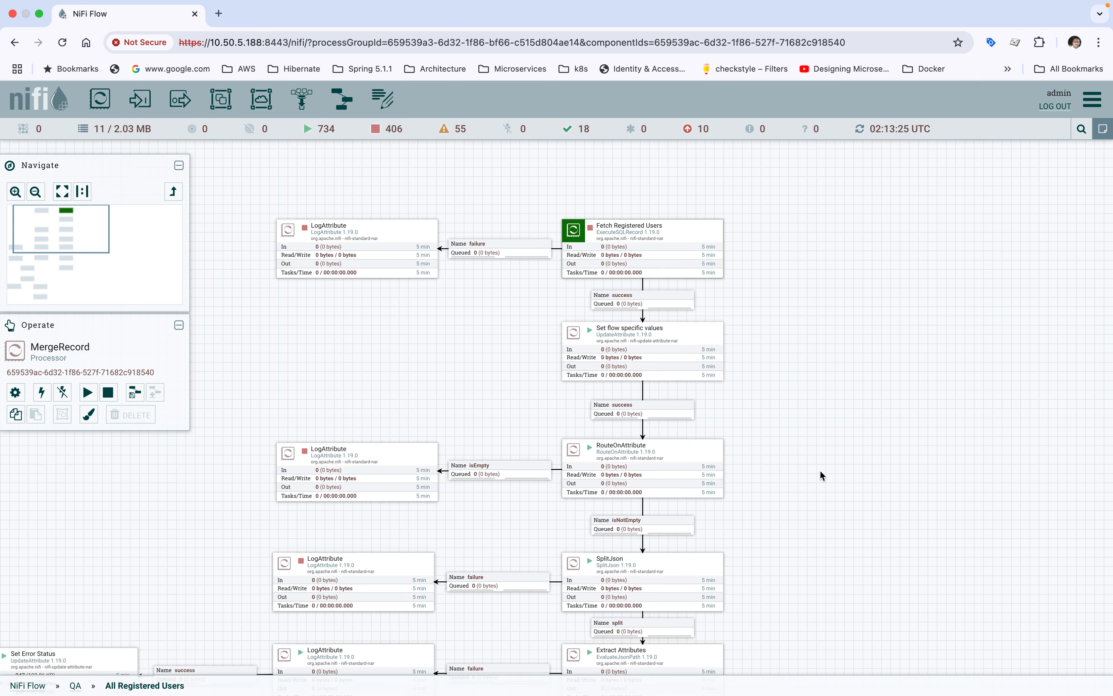
pyautogui.scroll(-10, 797, 312)
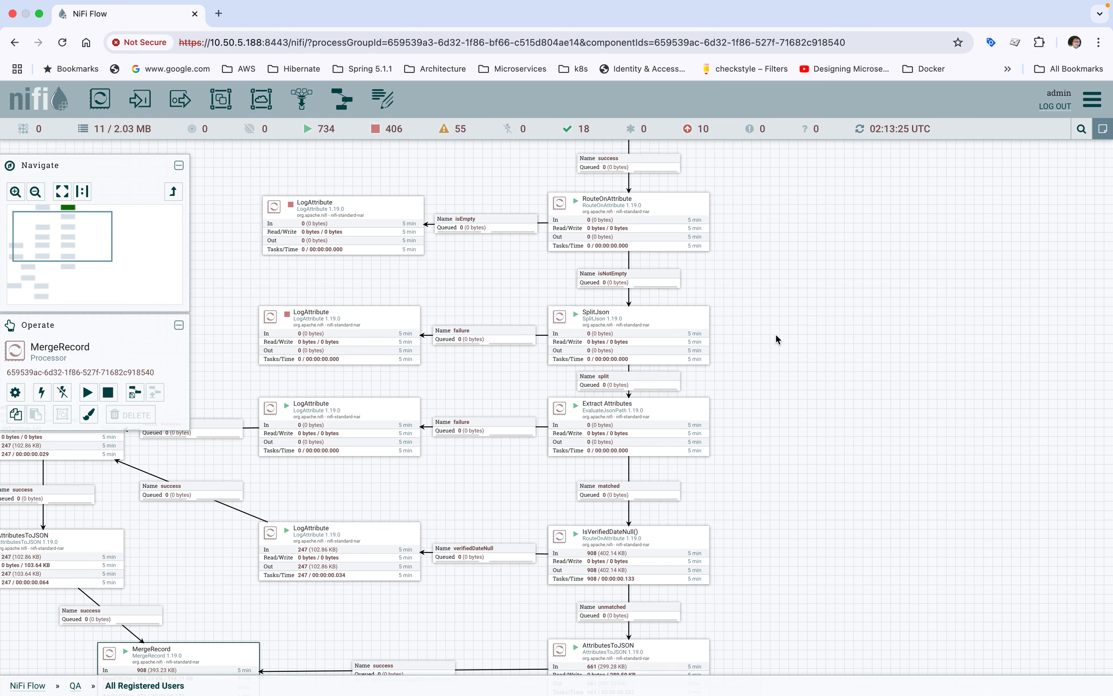
pyautogui.moveTo(776, 334); pyautogui.dragTo(810, 404)
pyautogui.moveTo(913, 247); pyautogui.dragTo(789, 431)
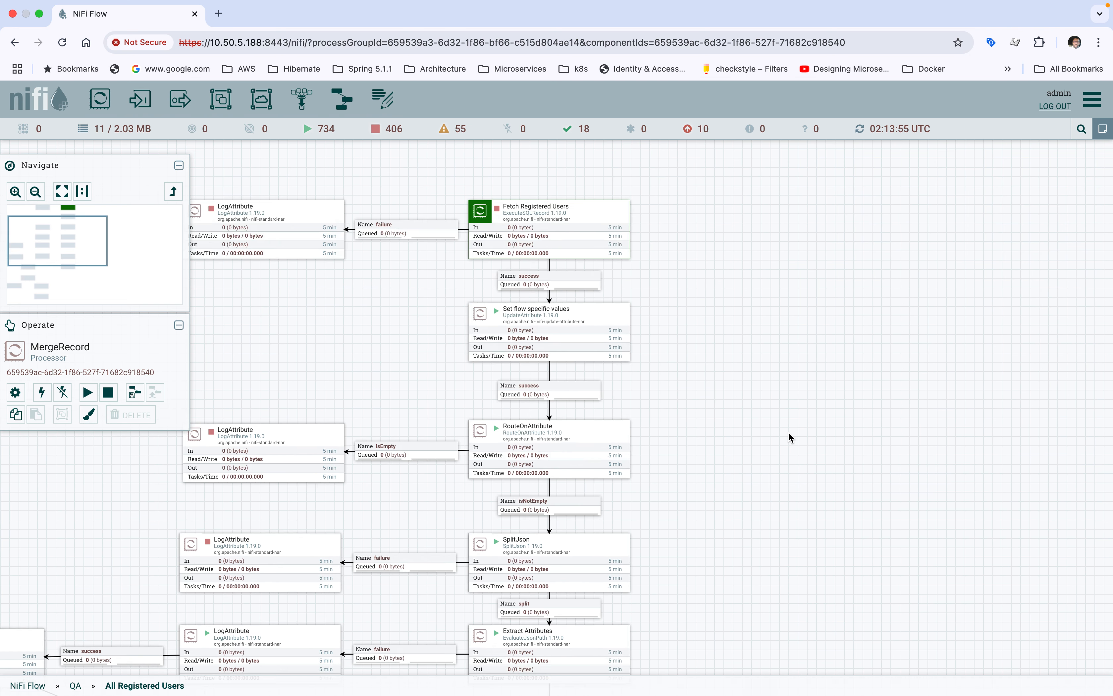
pyautogui.moveTo(776, 357); pyautogui.dragTo(847, 296)
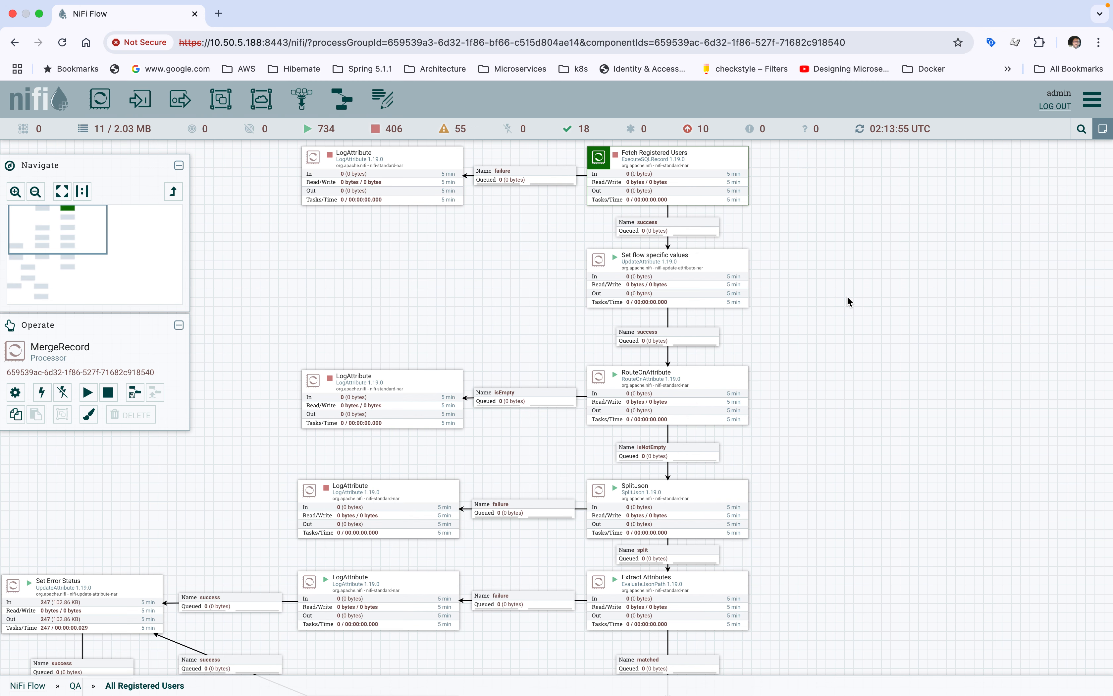
pyautogui.moveTo(887, 1)
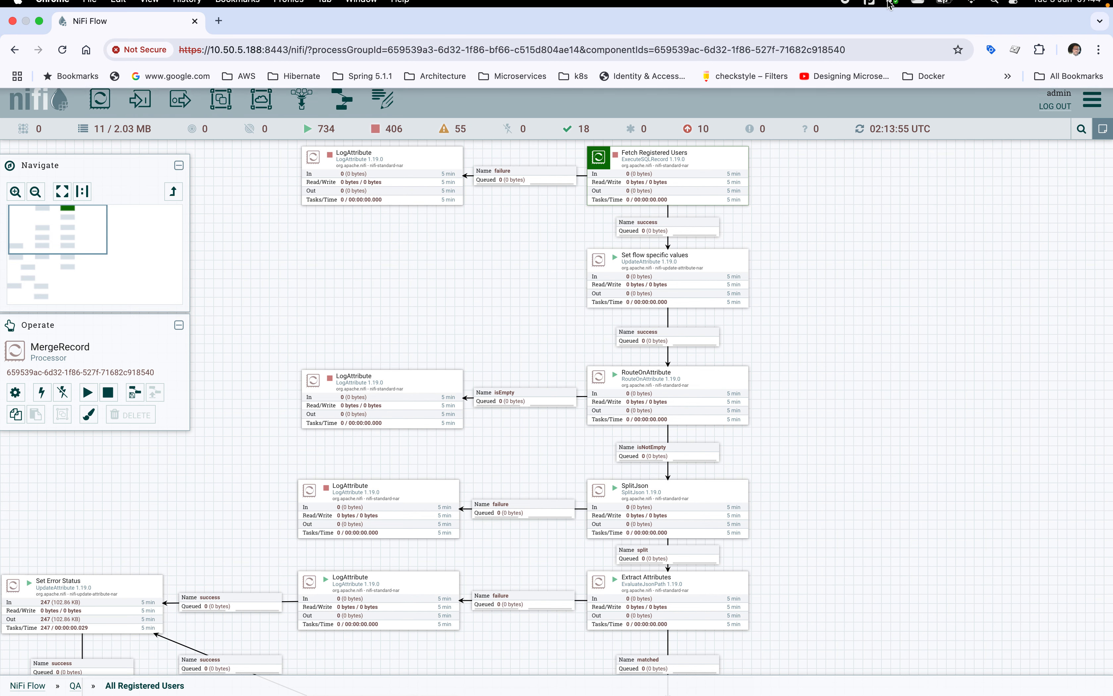